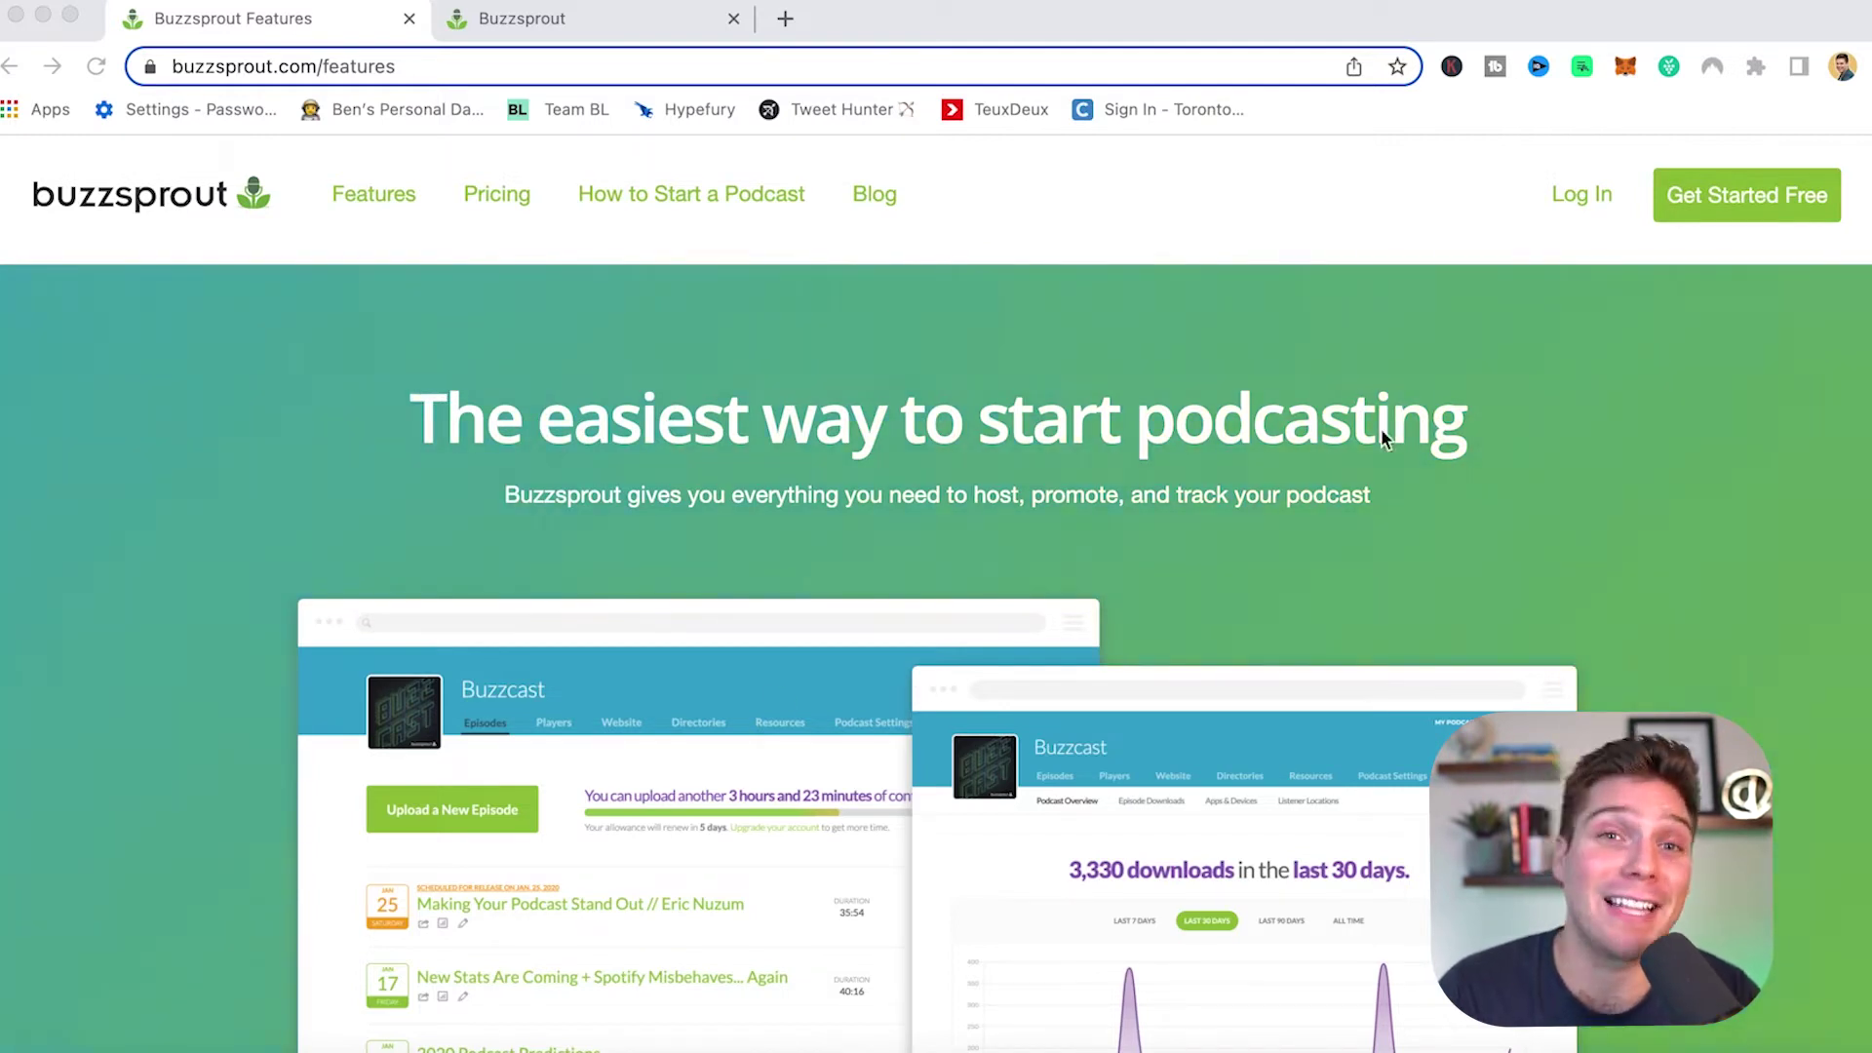
Scroll the Features page to the Get Listed section on Apple Podcasts, Spotify and Google Podcasts.
{"action": "scroll", "coordinate": [705, 447], "scroll_direction": "down", "scroll_amount": 2}
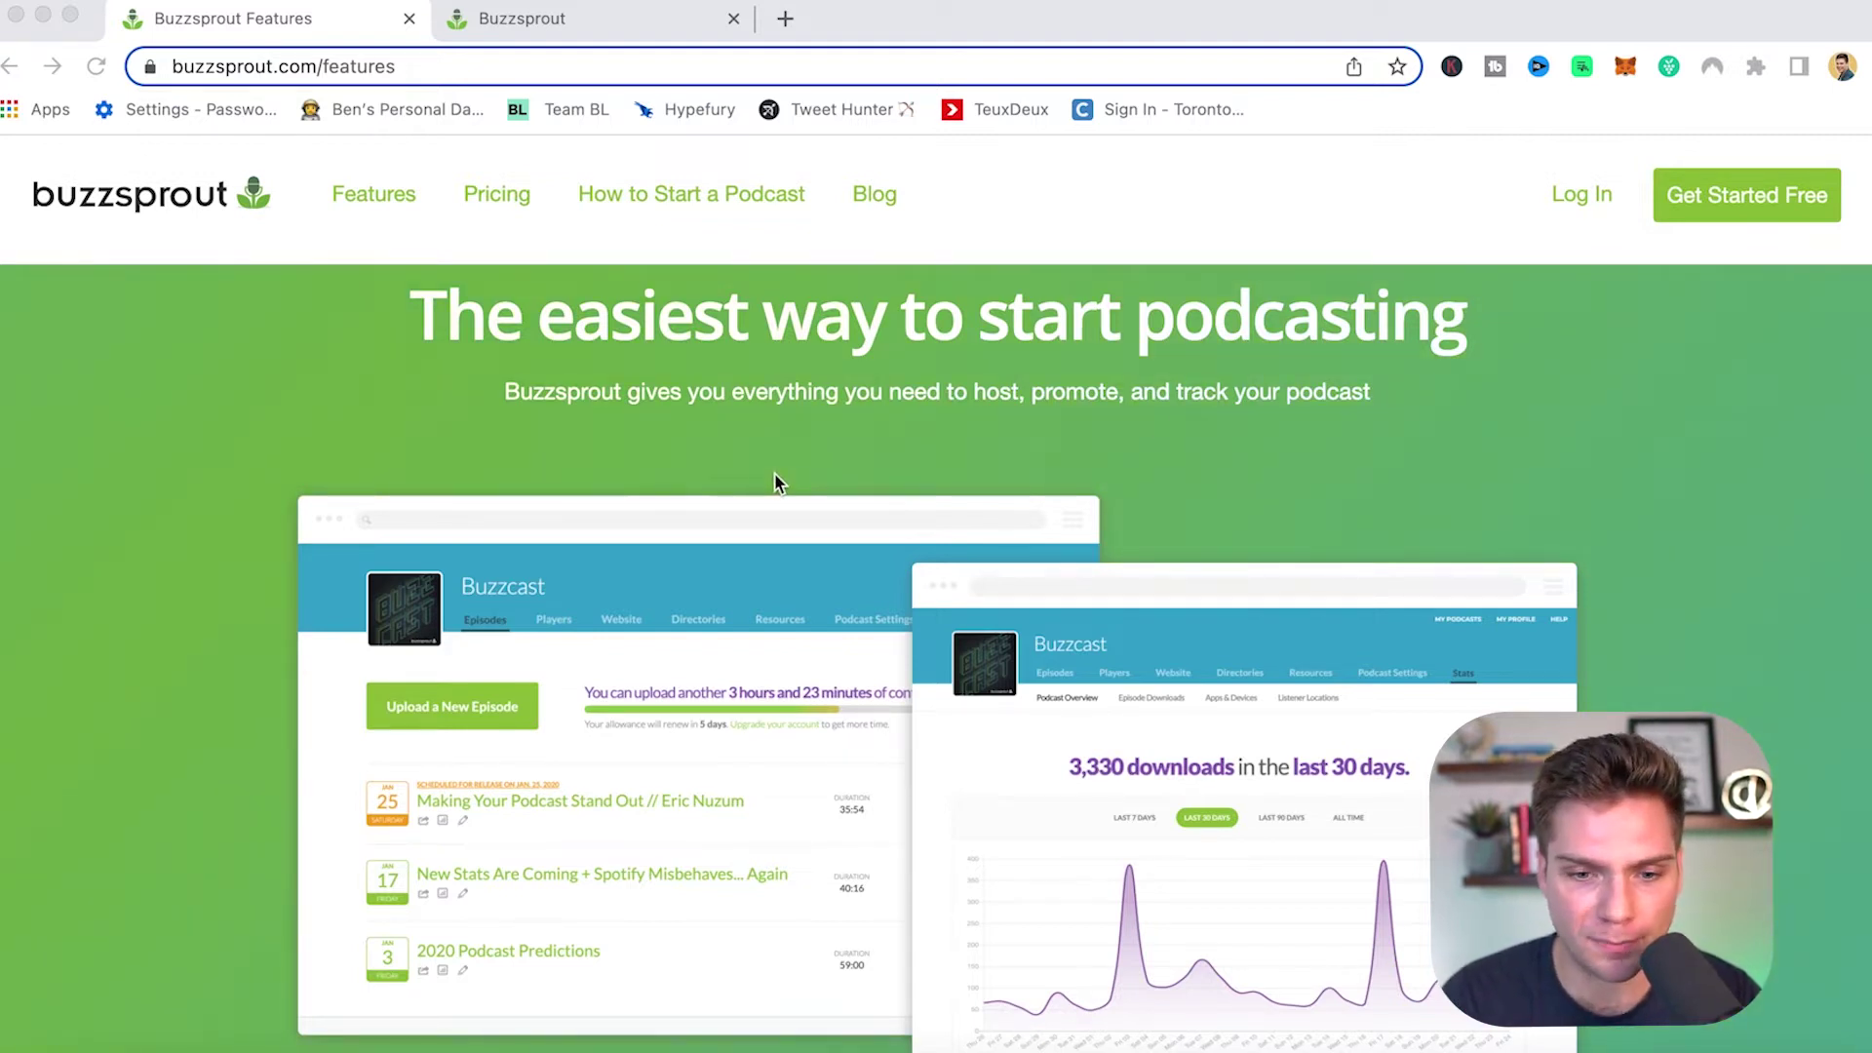
{"action": "scroll", "coordinate": [1156, 446], "scroll_direction": "down", "scroll_amount": 10}
{"action": "scroll", "coordinate": [1158, 451], "scroll_direction": "down", "scroll_amount": 14}
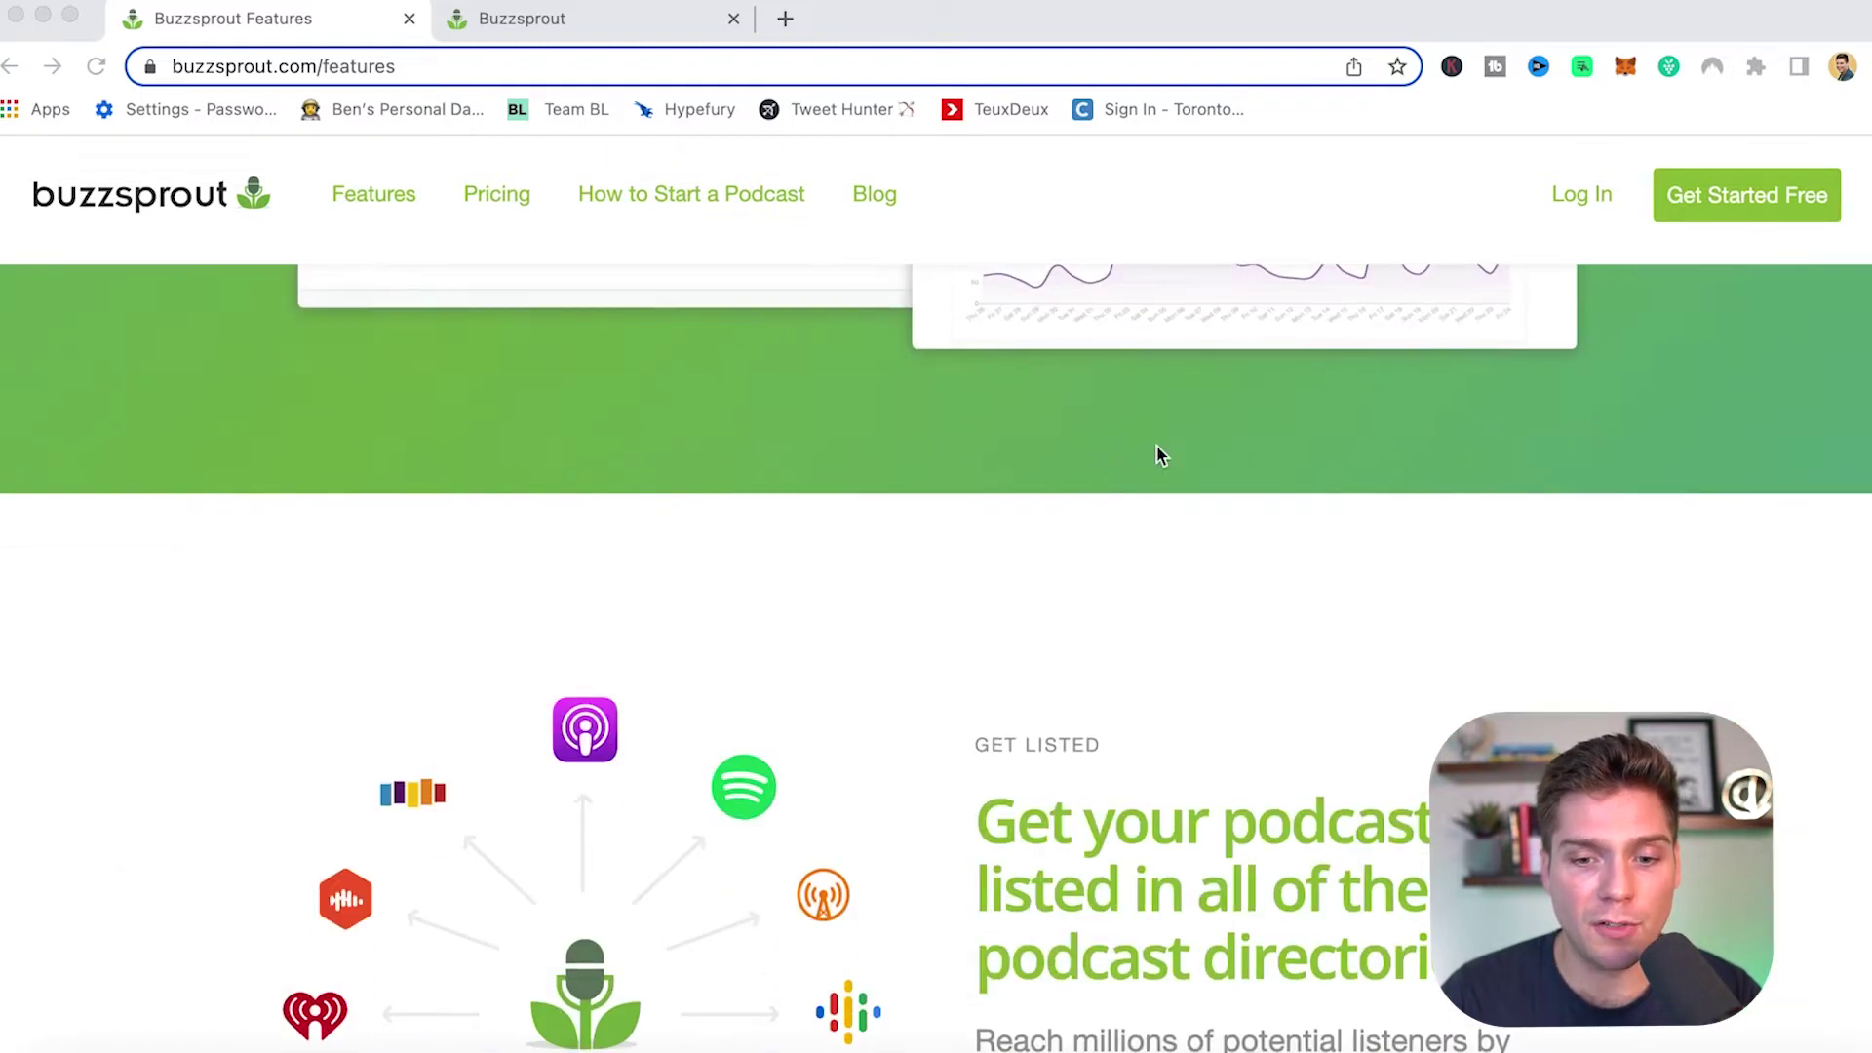
{"action": "scroll", "coordinate": [1188, 441], "scroll_direction": "up", "scroll_amount": 1}
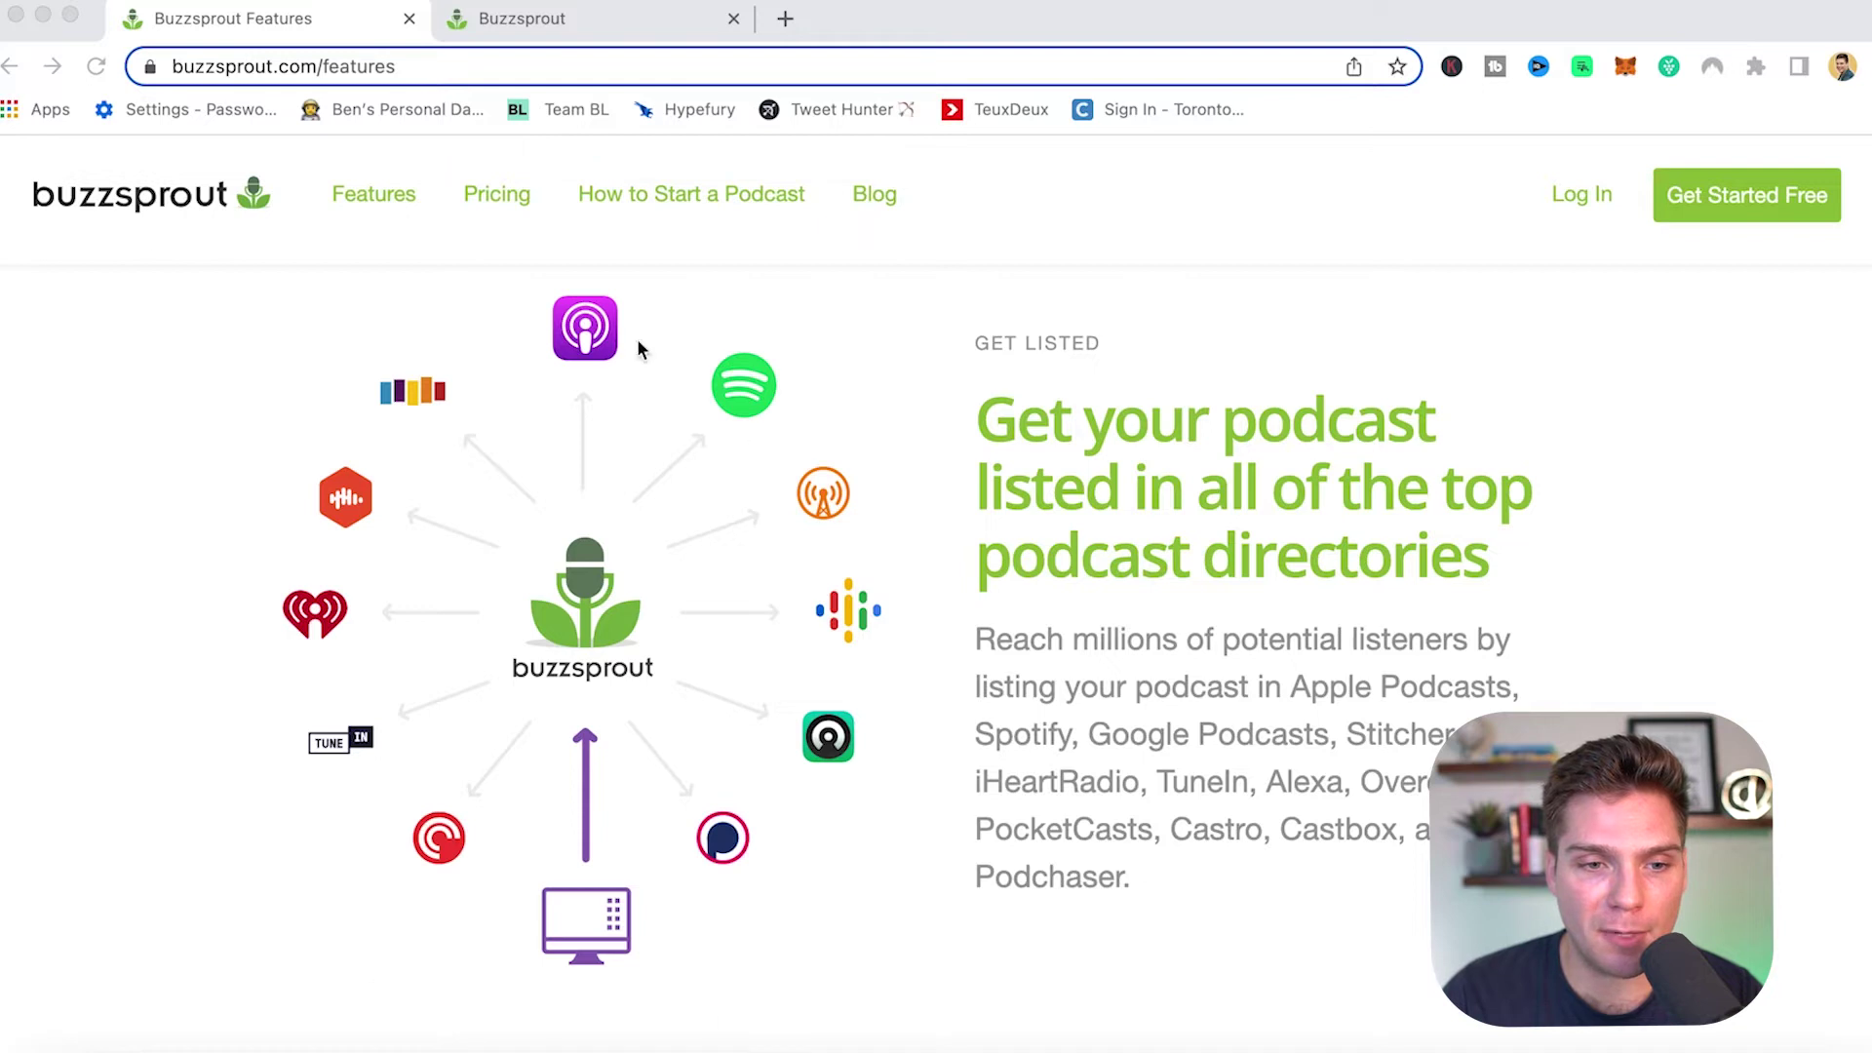
Review the Social Media University podcast's directory cards on its Directories page, then return to the features tab.
{"action": "left_click", "coordinate": [538, 20]}
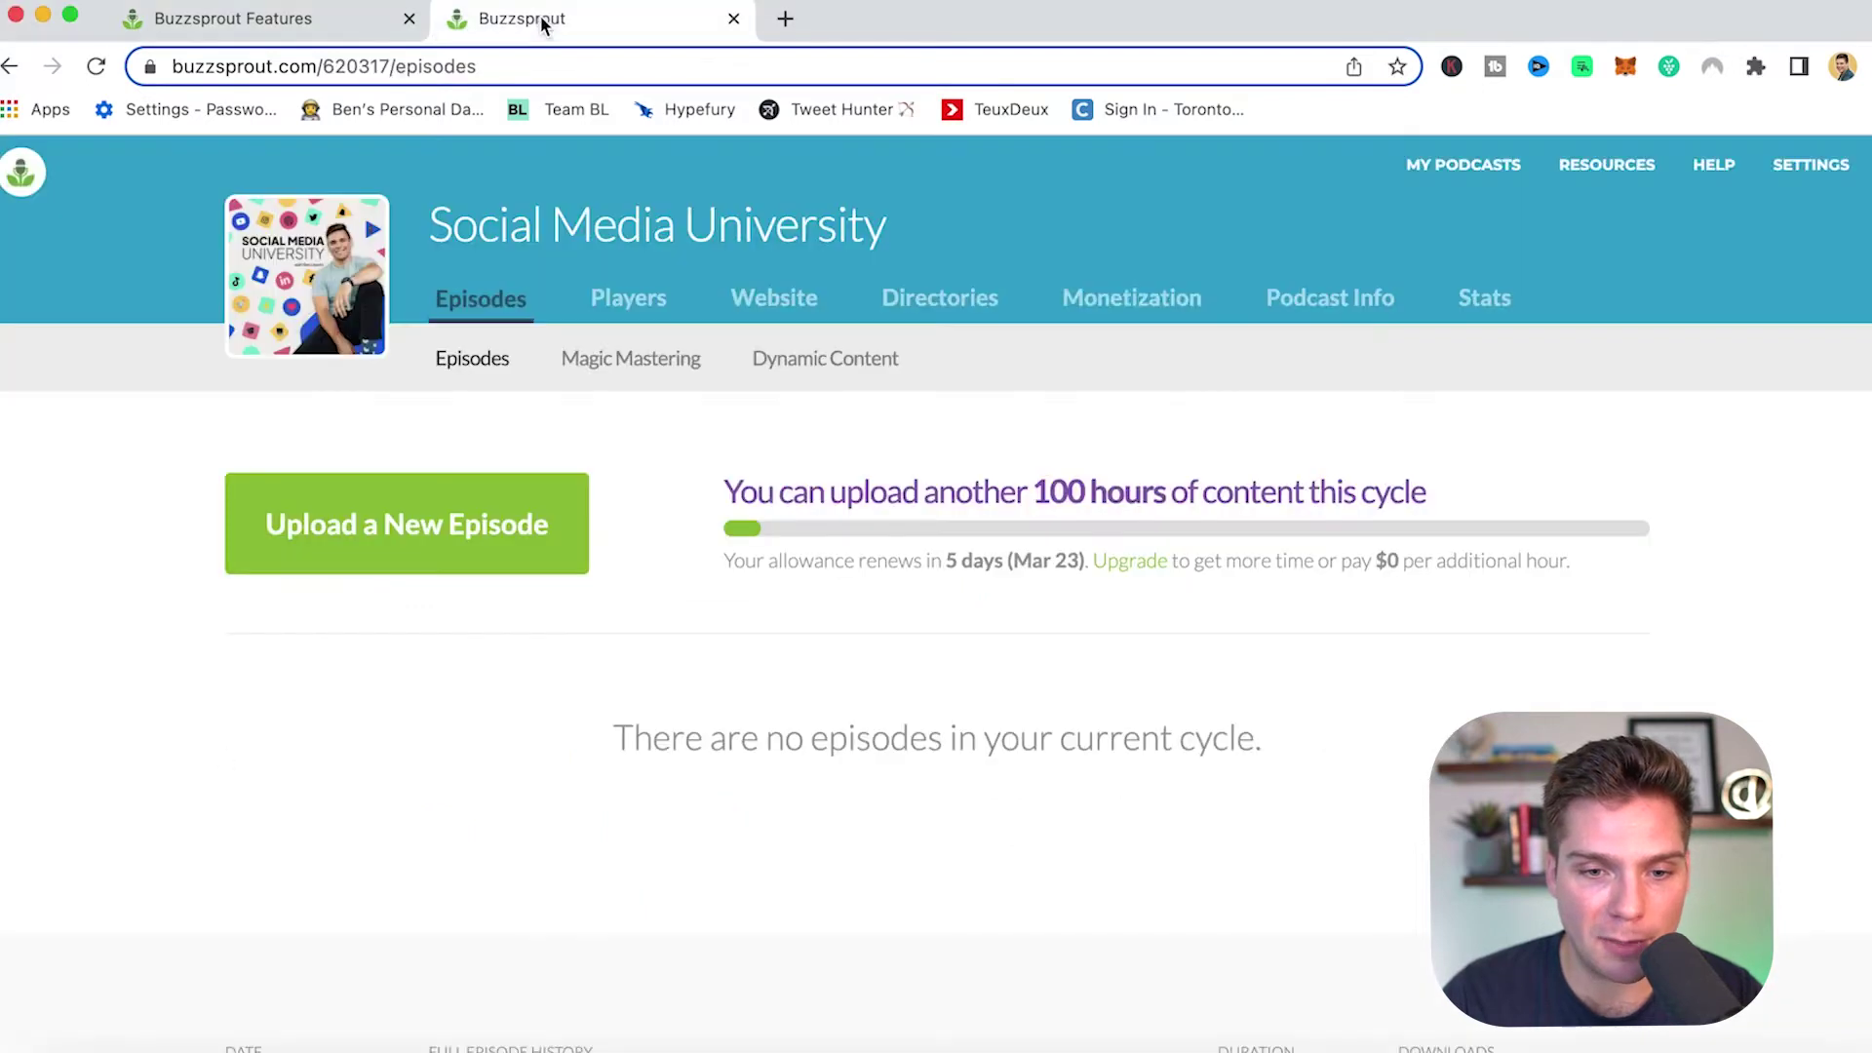
{"action": "left_click", "coordinate": [934, 302]}
{"action": "scroll", "coordinate": [336, 426], "scroll_direction": "down", "scroll_amount": 5}
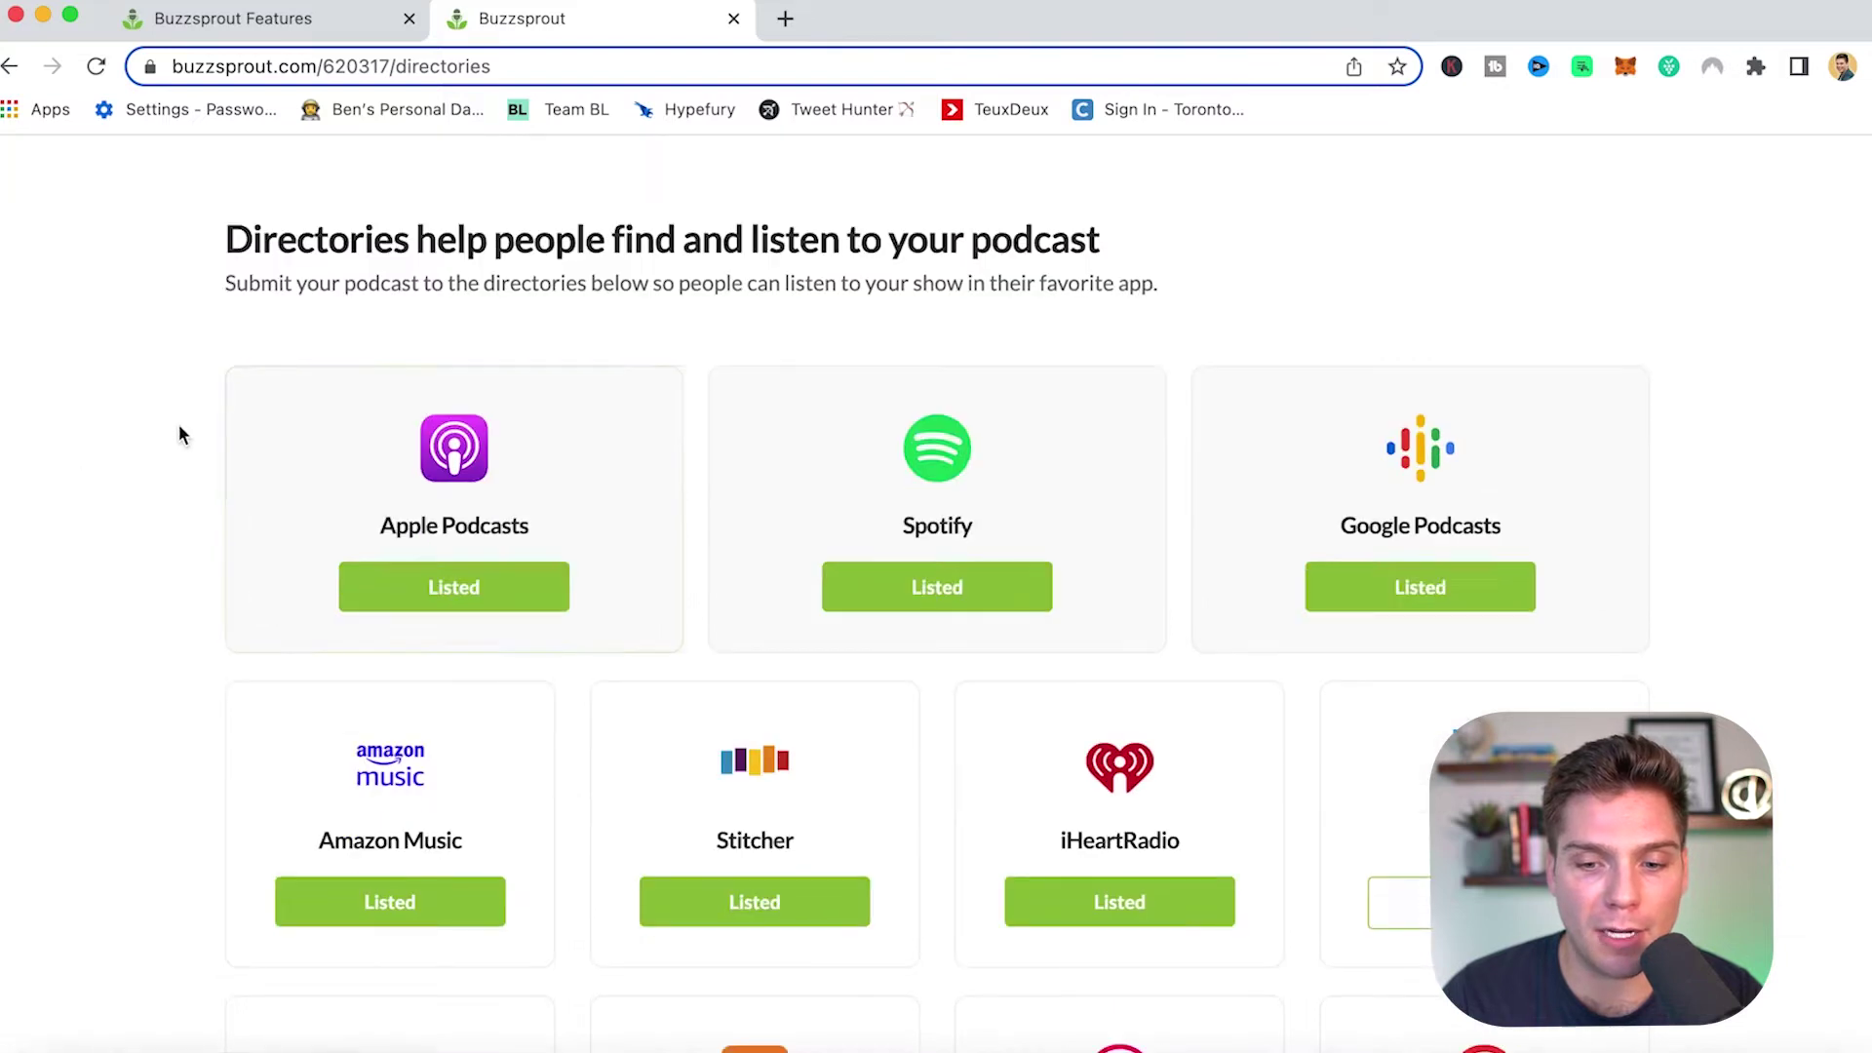
{"action": "scroll", "coordinate": [1625, 638], "scroll_direction": "down", "scroll_amount": 15}
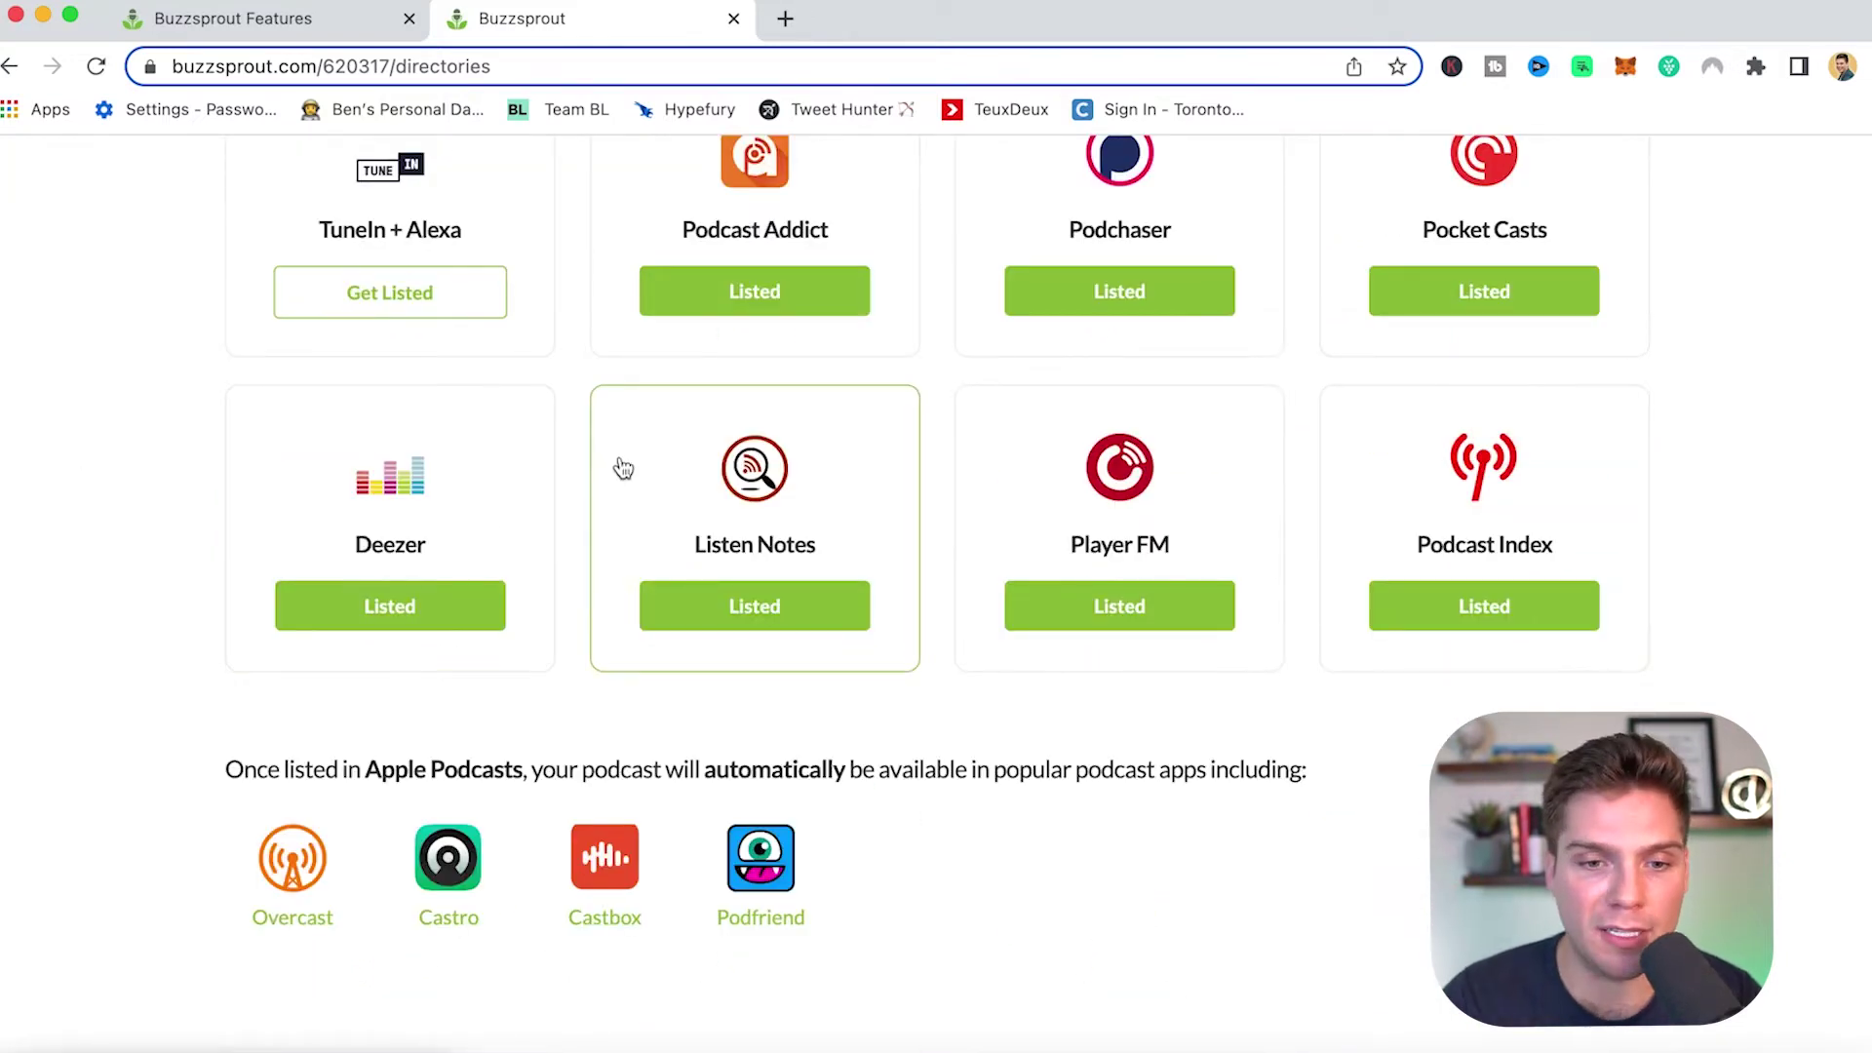
{"action": "scroll", "coordinate": [612, 467], "scroll_direction": "up", "scroll_amount": 9}
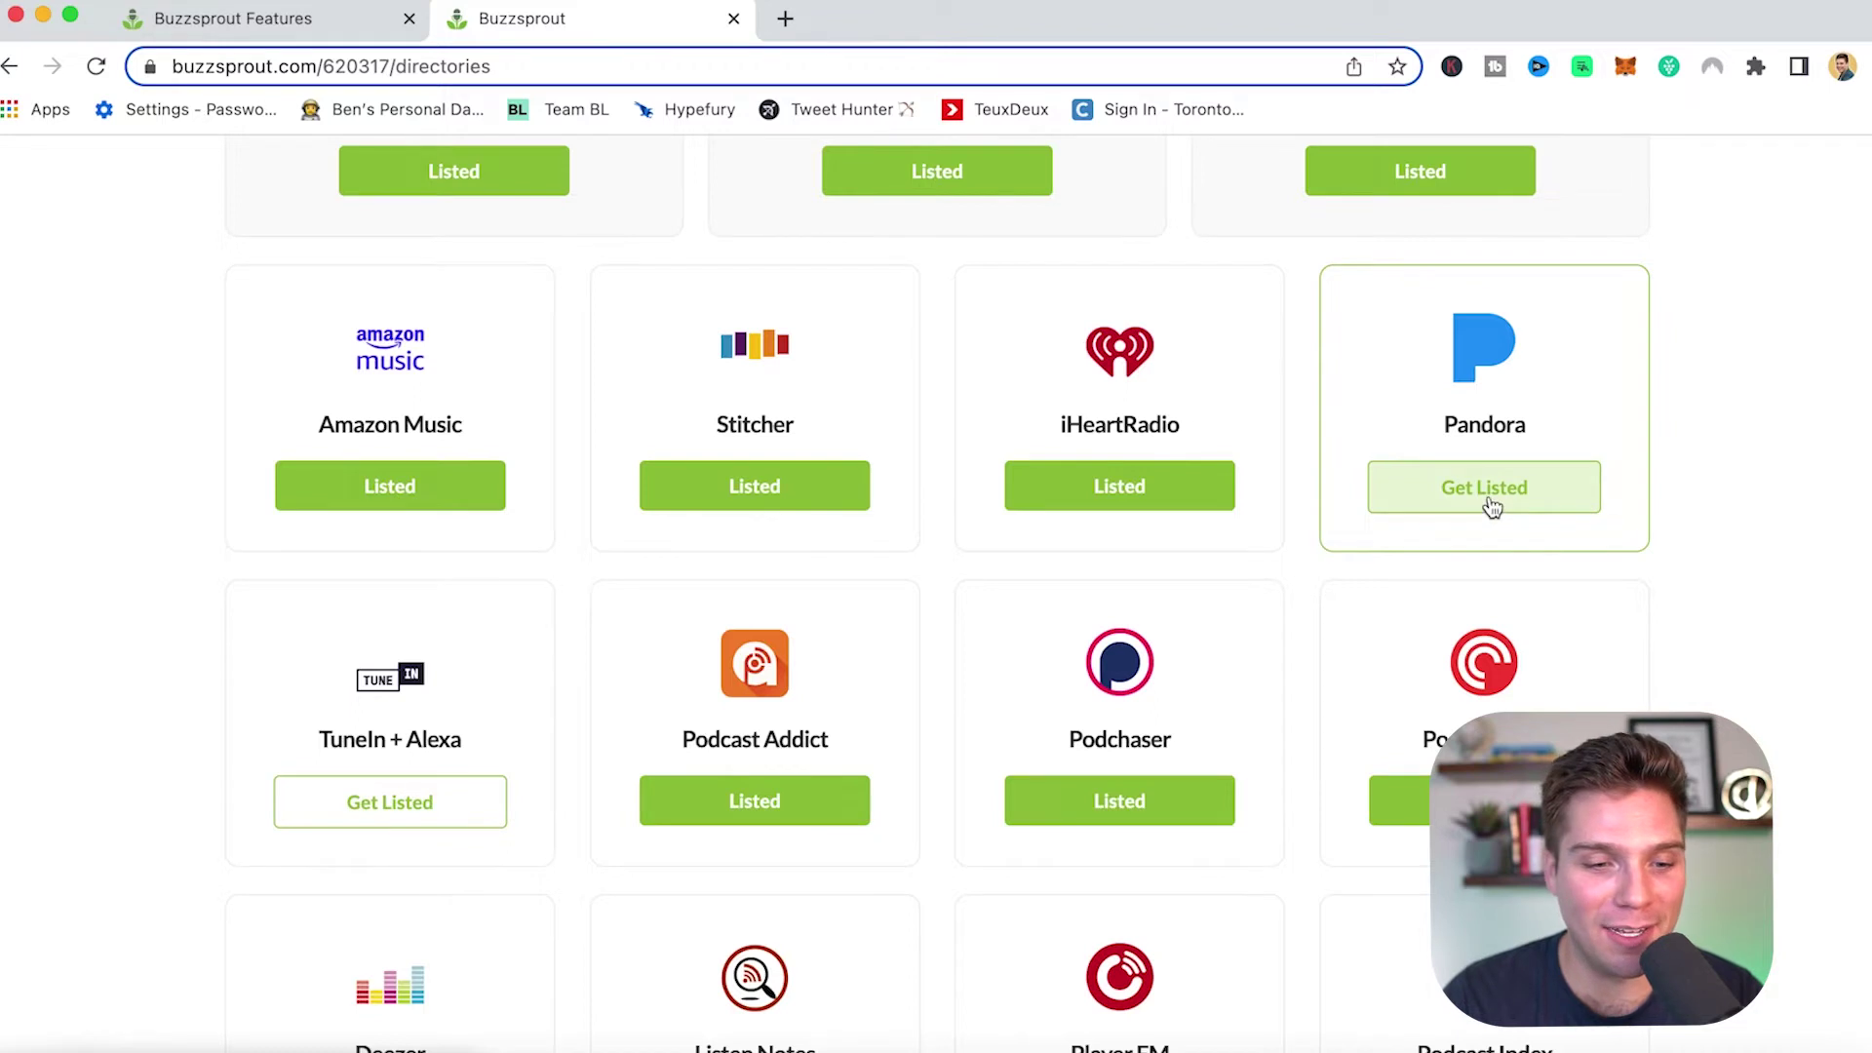
{"action": "scroll", "coordinate": [543, 711], "scroll_direction": "up", "scroll_amount": 8}
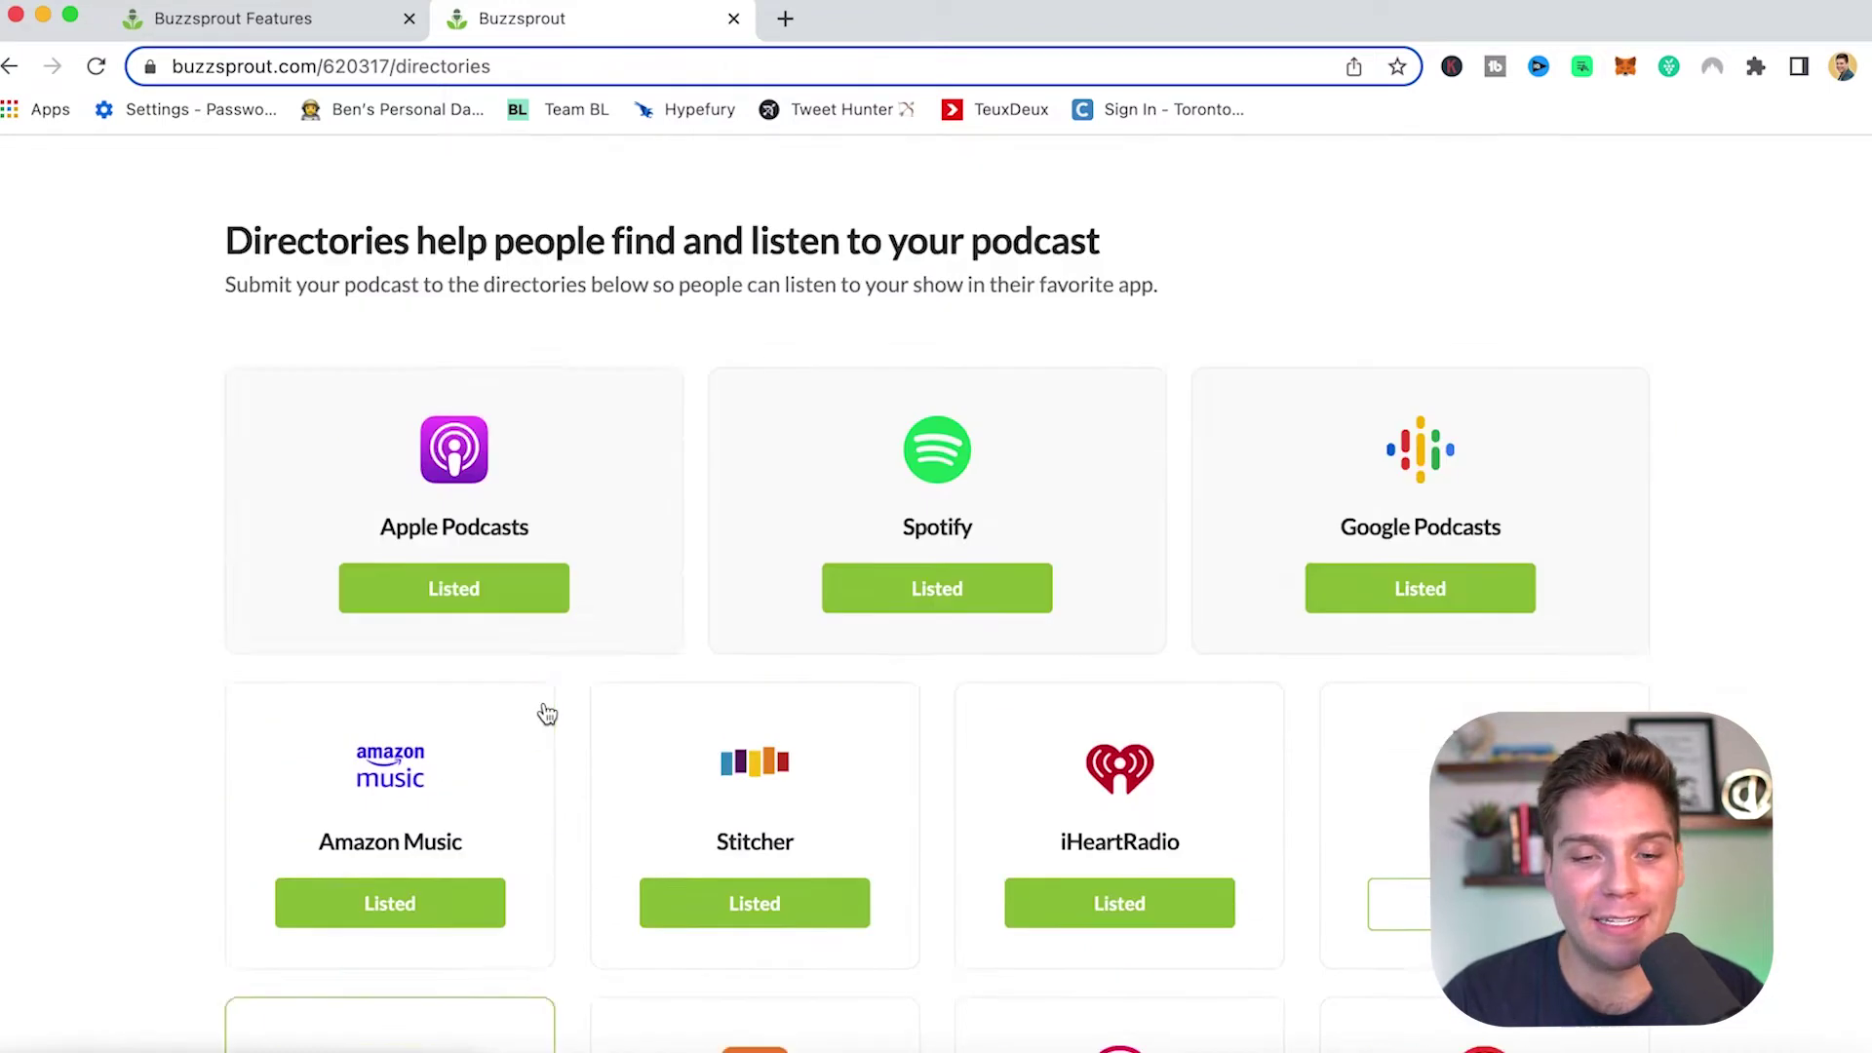
{"action": "scroll", "coordinate": [672, 645], "scroll_direction": "down", "scroll_amount": 1}
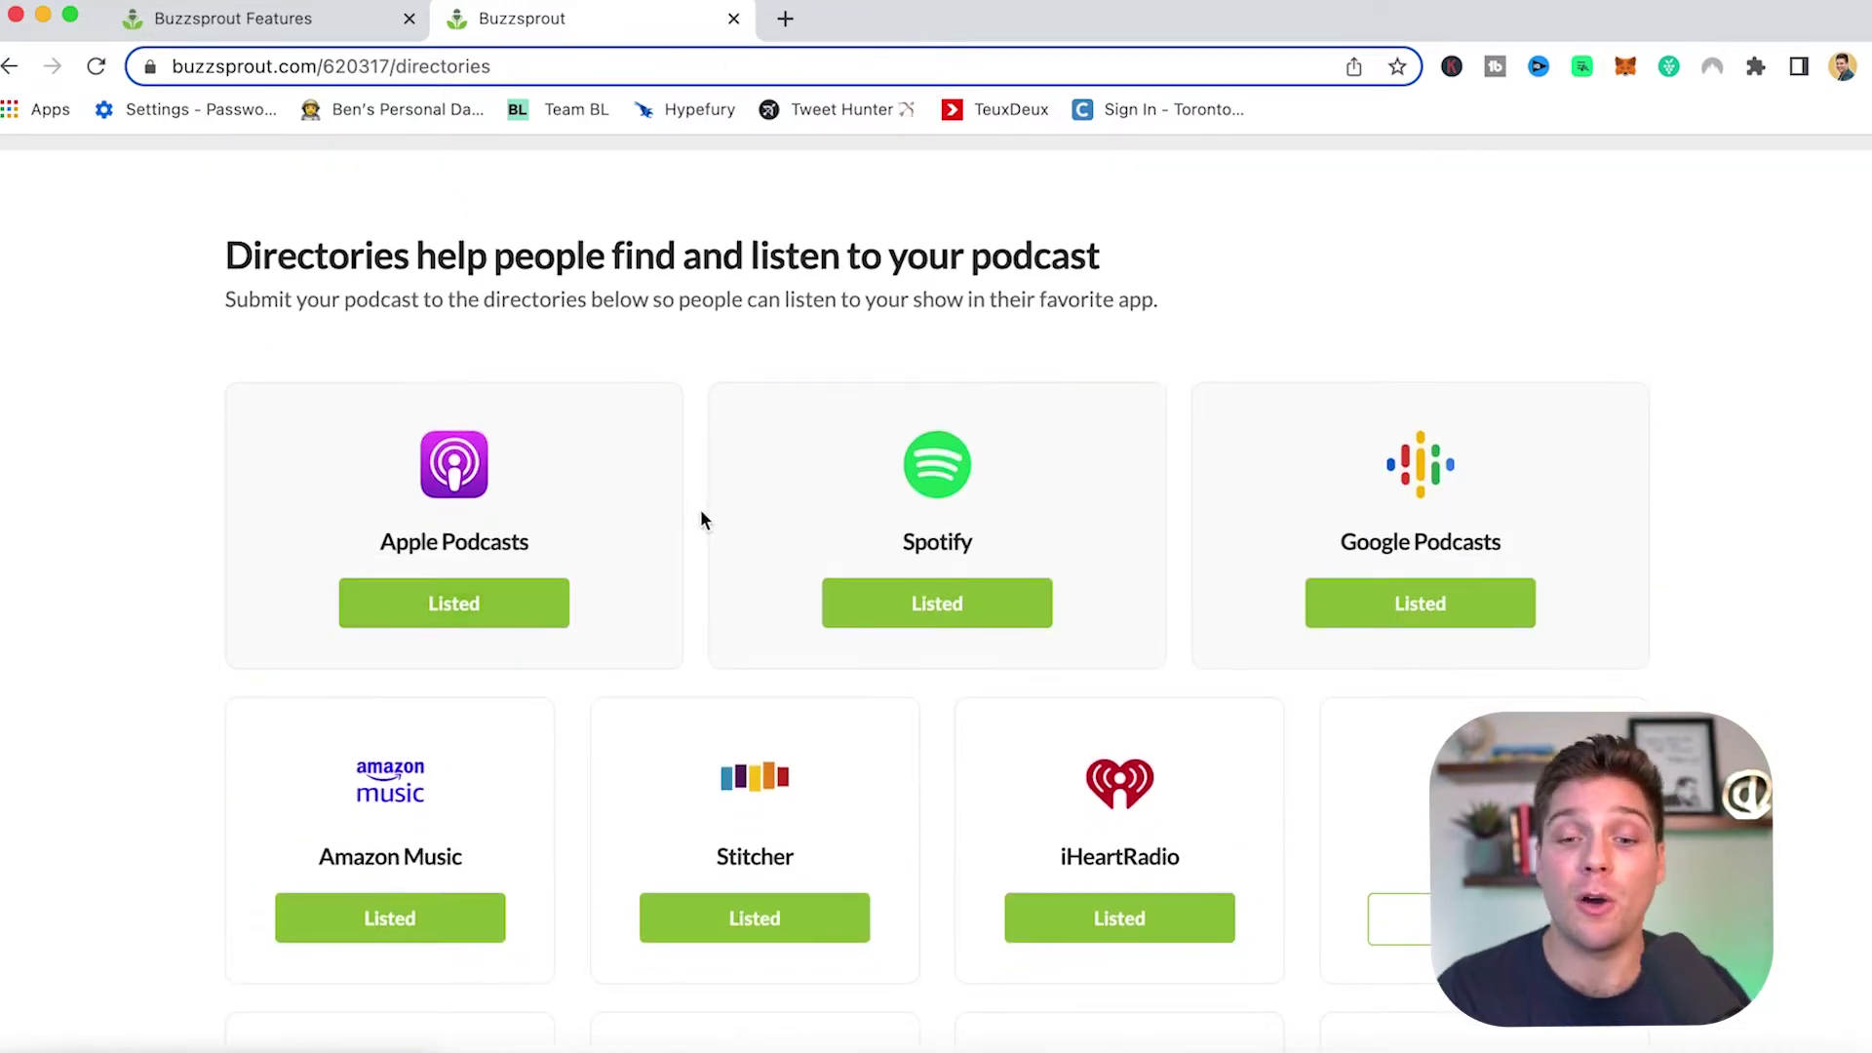
{"action": "scroll", "coordinate": [702, 367], "scroll_direction": "up", "scroll_amount": 3}
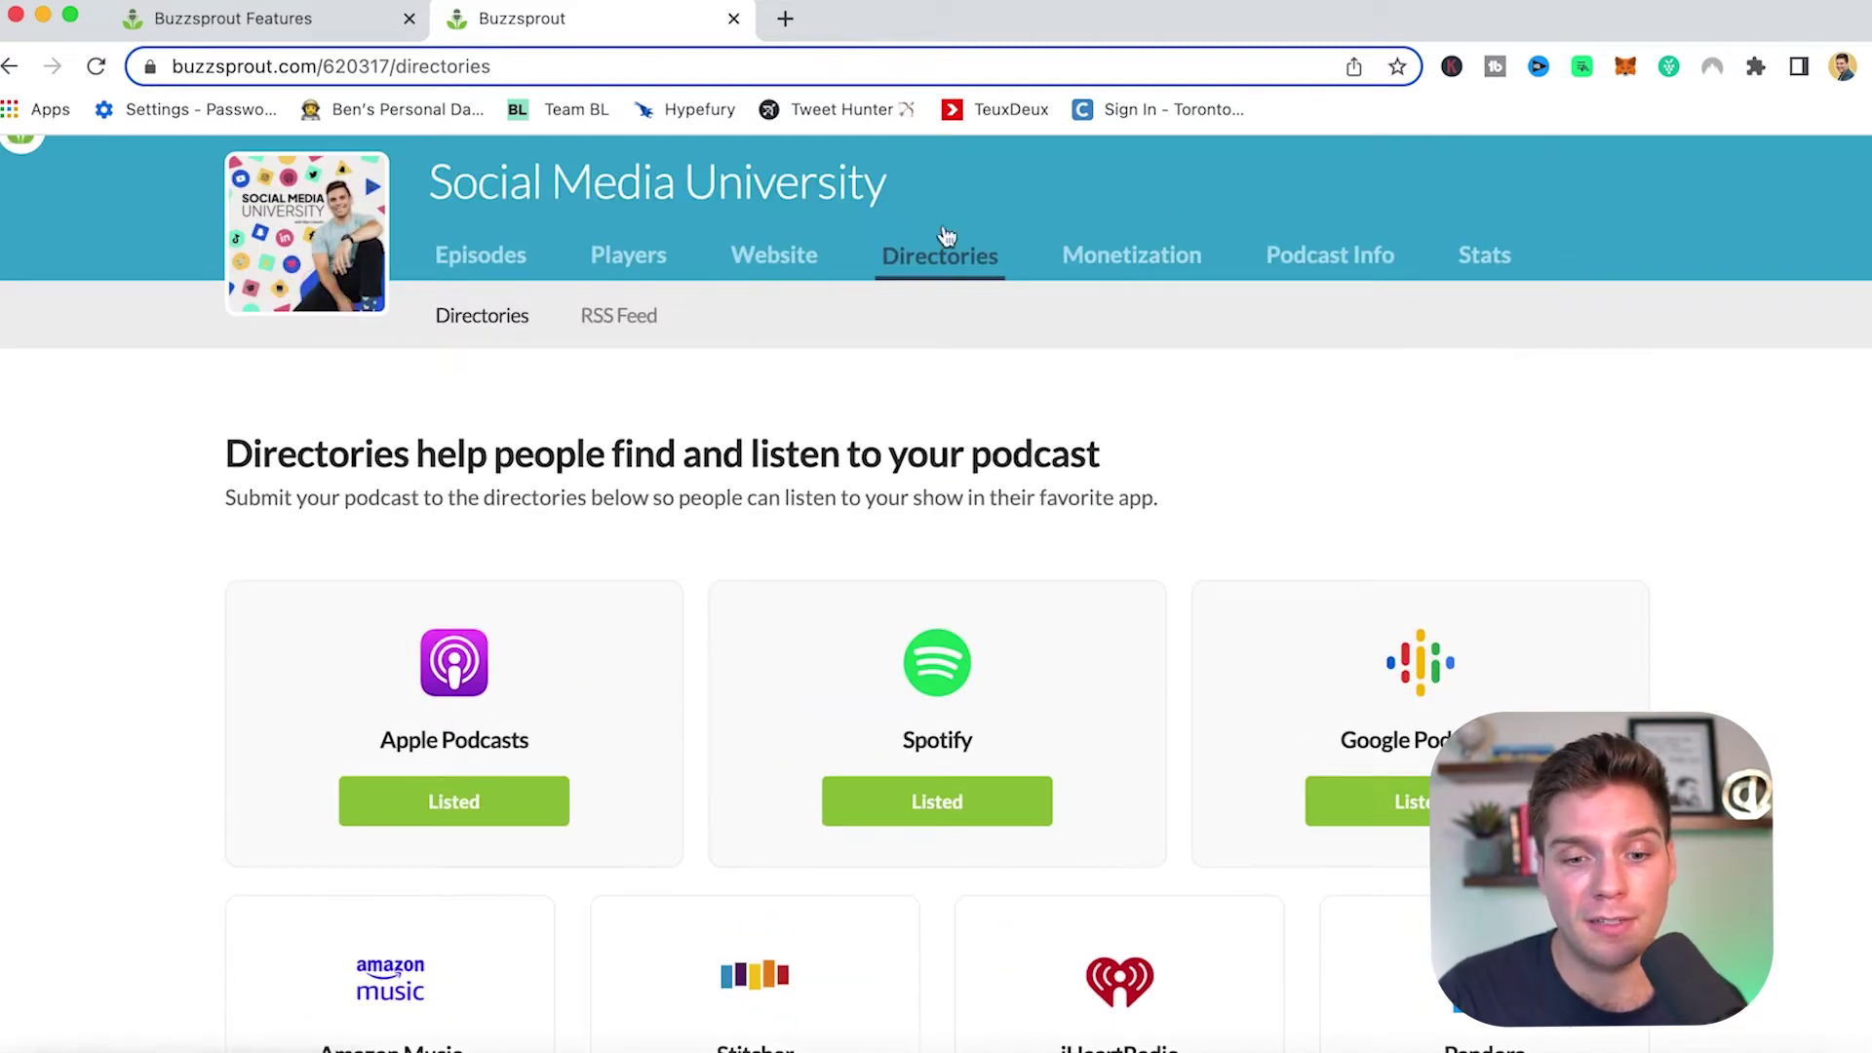
{"action": "scroll", "coordinate": [940, 293], "scroll_direction": "down", "scroll_amount": 6}
{"action": "scroll", "coordinate": [890, 393], "scroll_direction": "down", "scroll_amount": 5}
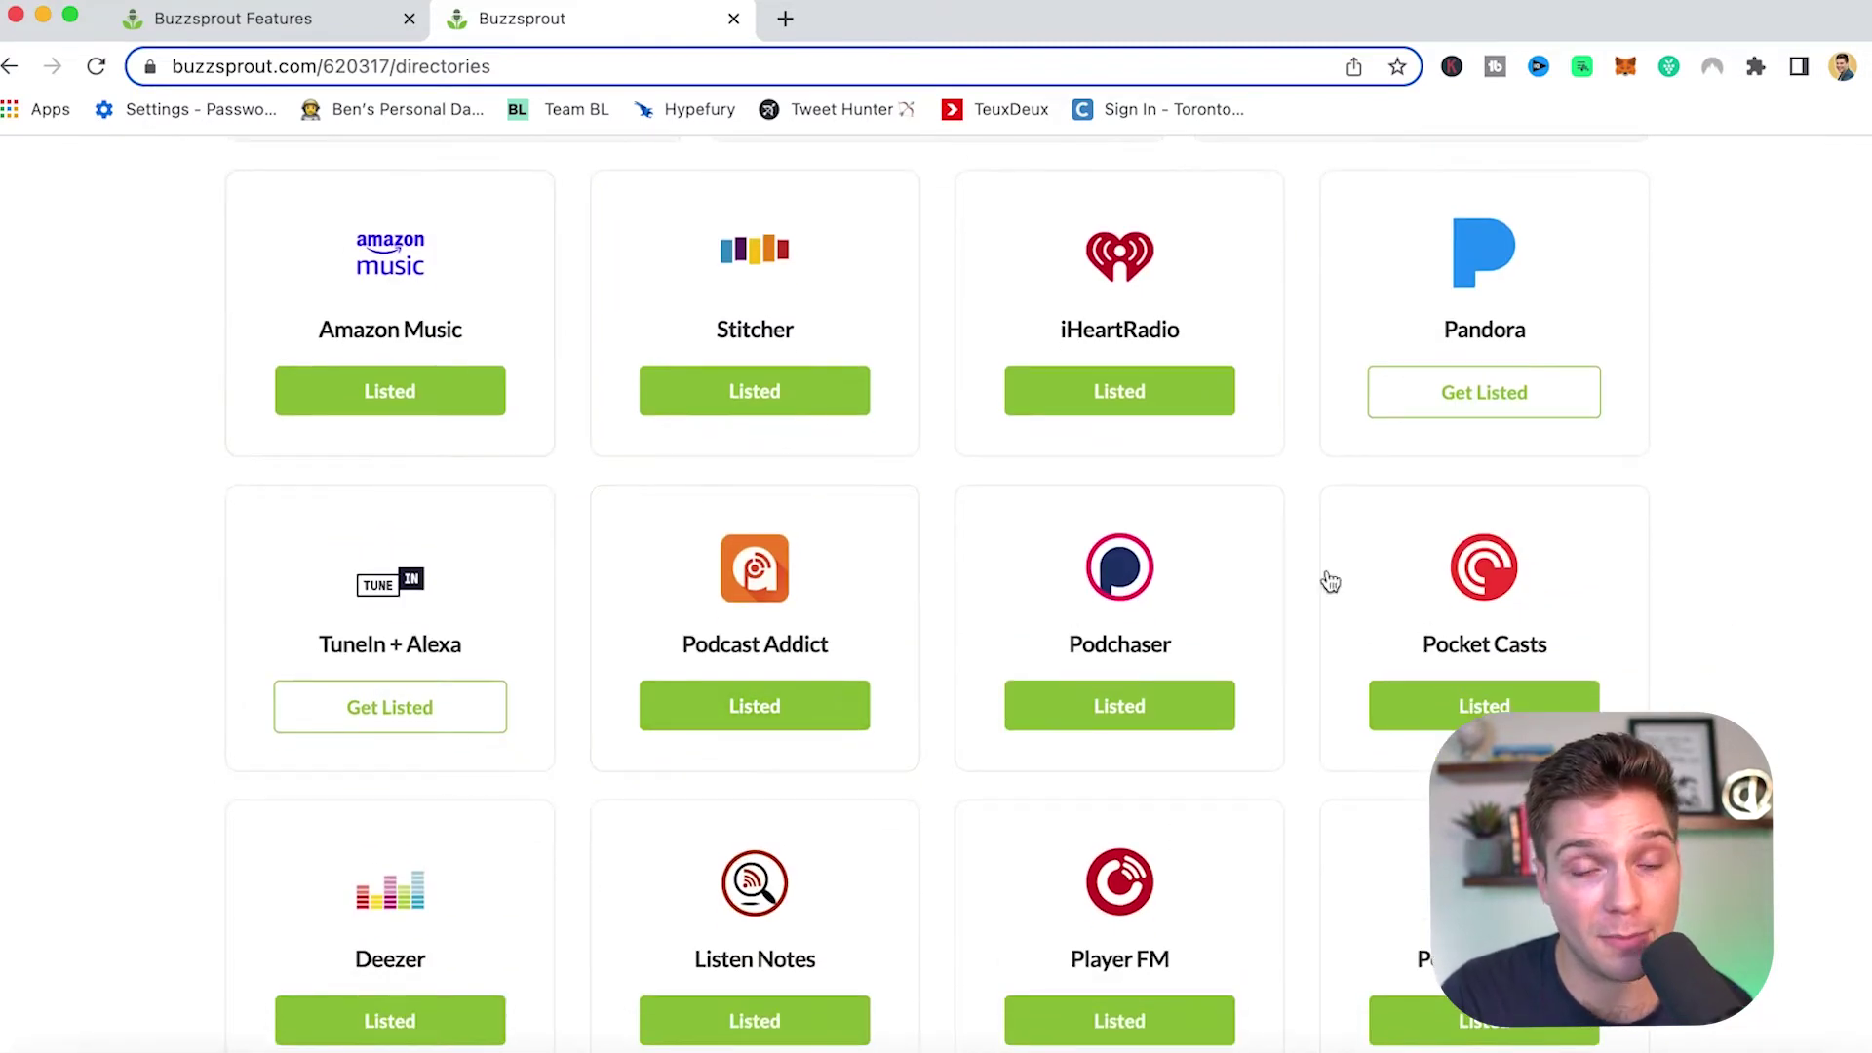
{"action": "left_click", "coordinate": [201, 24]}
Scroll through the Advanced statistics section to the 'Start a Podcast. Free for 90 Days!' offer.
{"action": "scroll", "coordinate": [1053, 501], "scroll_direction": "down", "scroll_amount": 10}
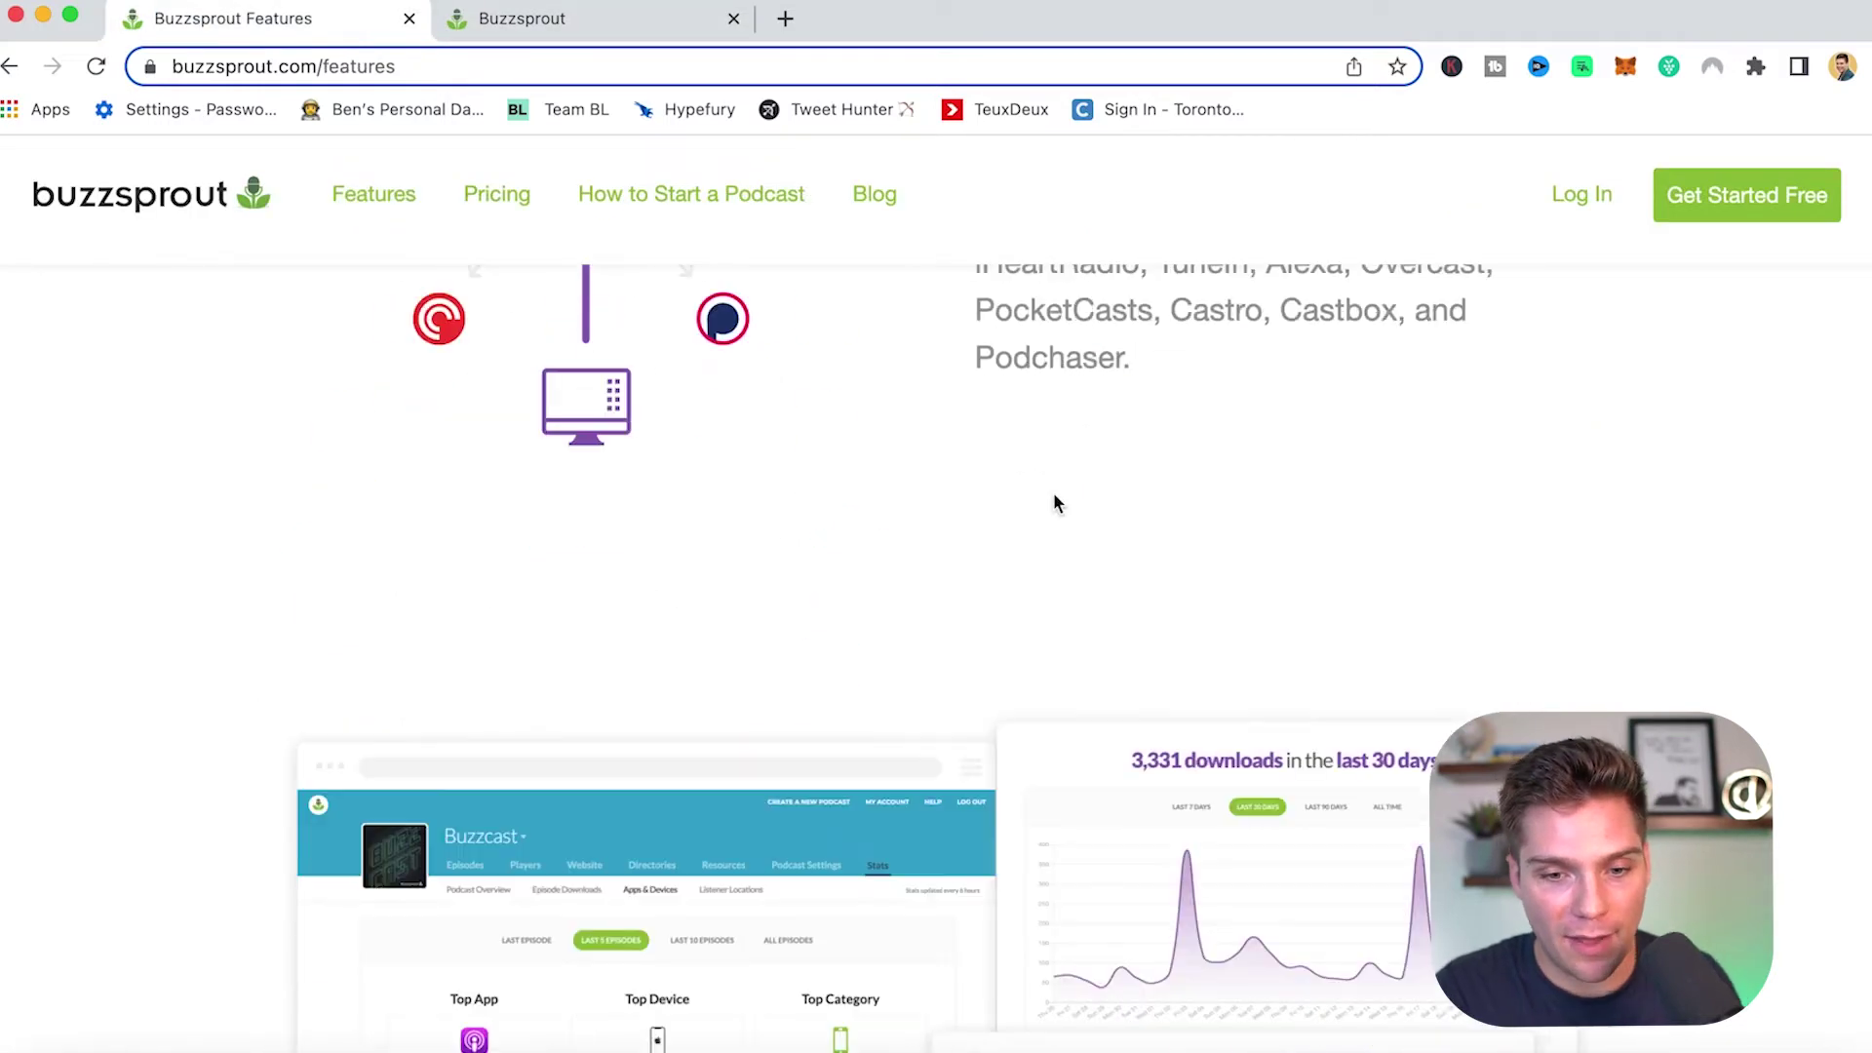
{"action": "scroll", "coordinate": [996, 495], "scroll_direction": "up", "scroll_amount": 3}
{"action": "scroll", "coordinate": [941, 464], "scroll_direction": "down", "scroll_amount": 8}
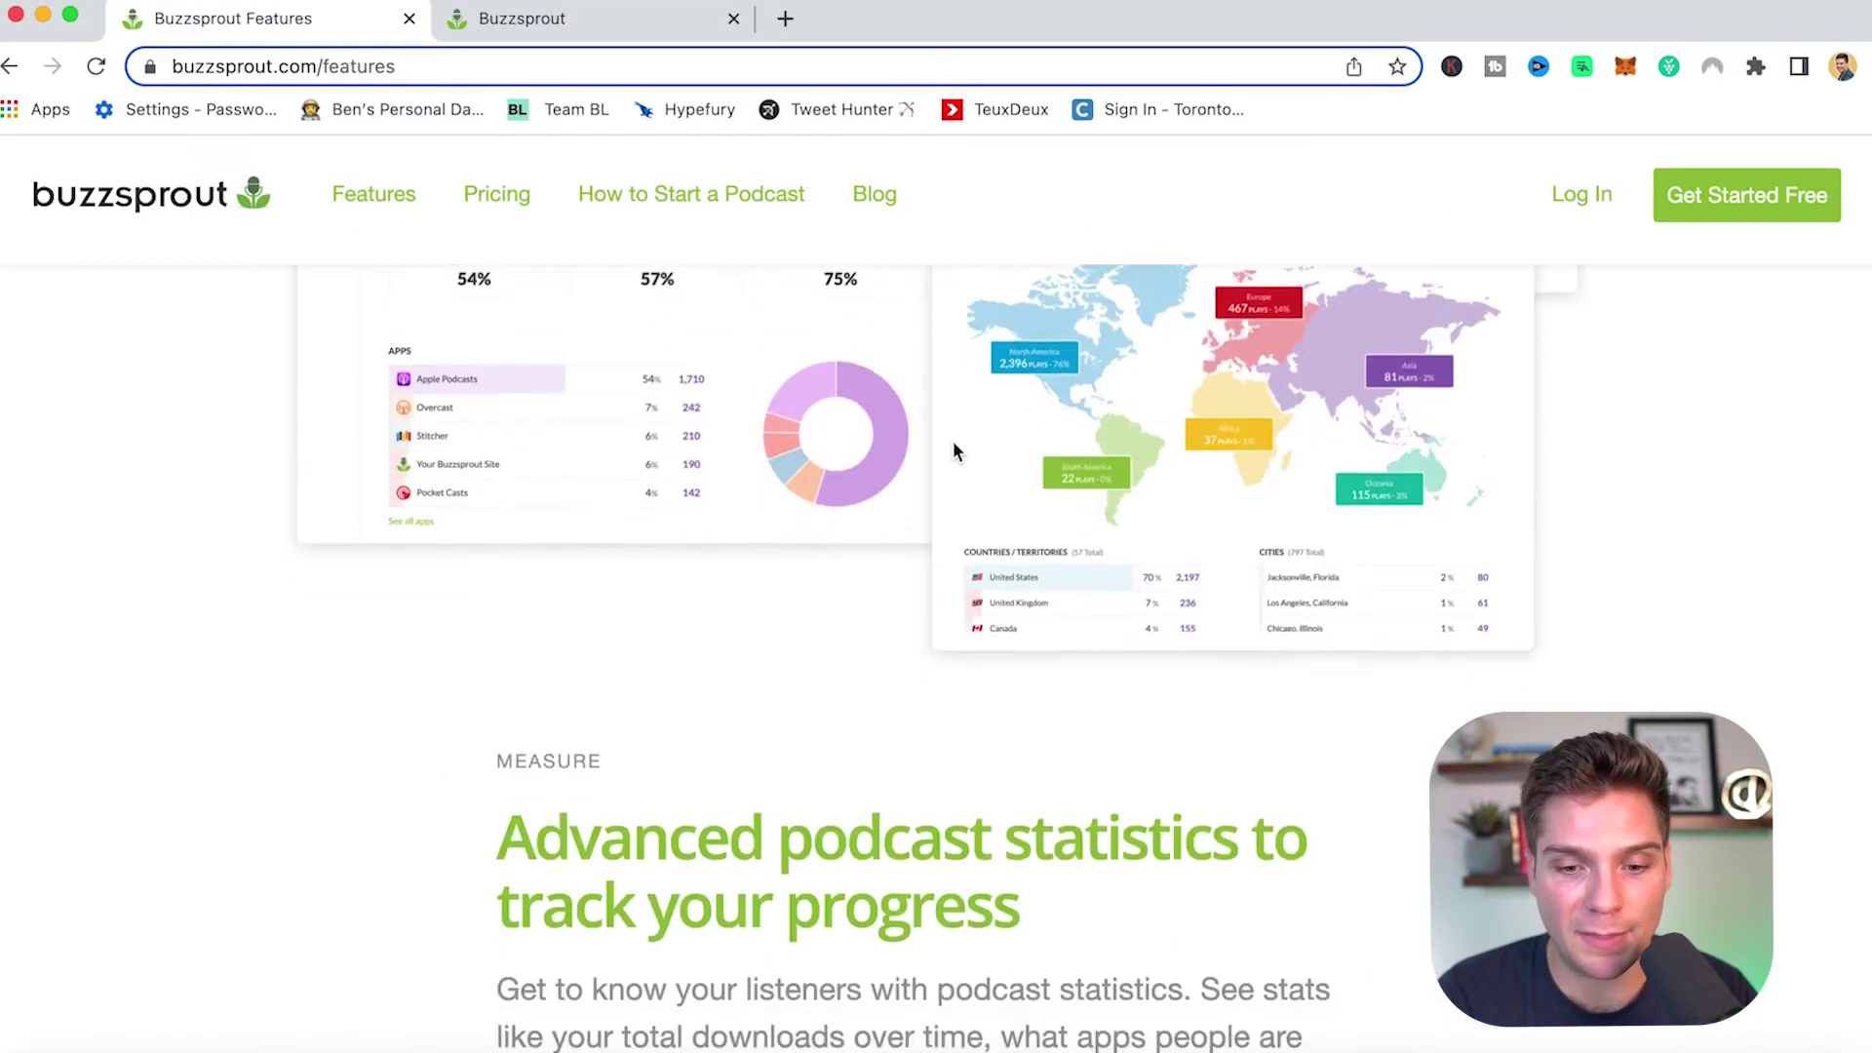
{"action": "scroll", "coordinate": [838, 571], "scroll_direction": "down", "scroll_amount": 3}
{"action": "scroll", "coordinate": [681, 552], "scroll_direction": "down", "scroll_amount": 1}
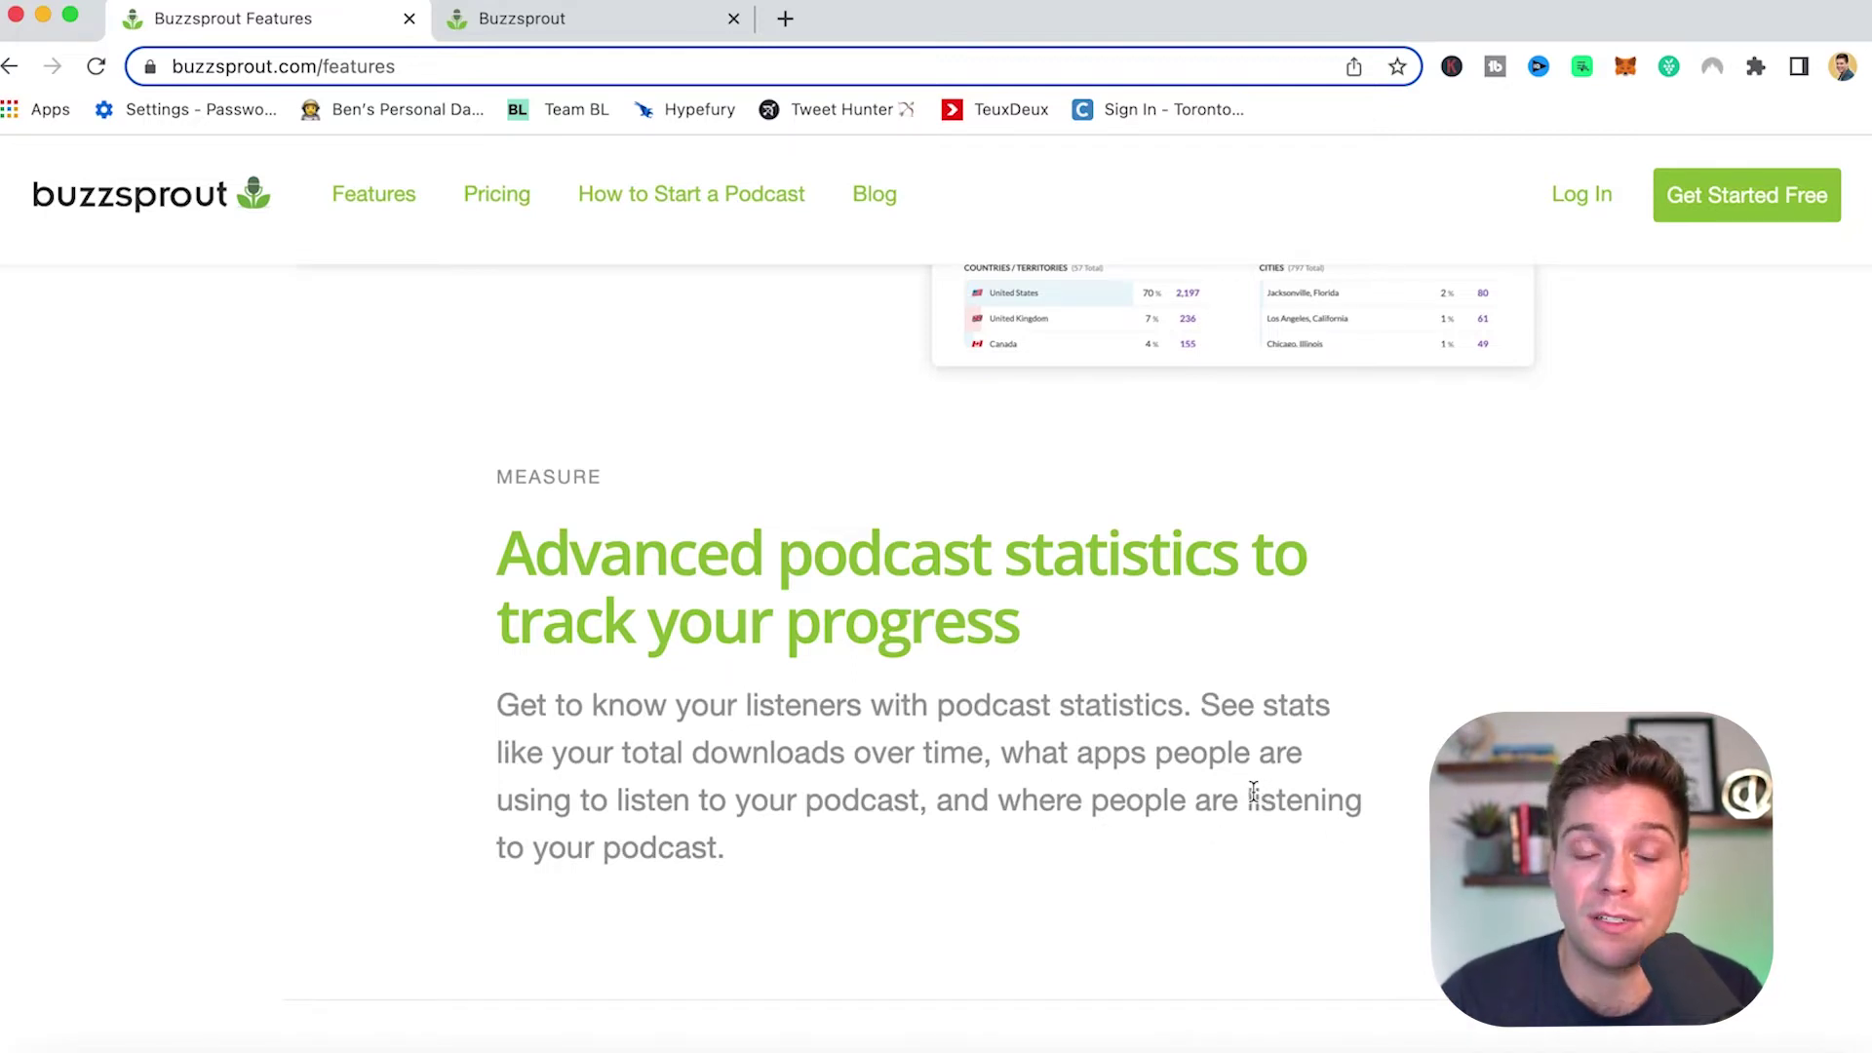
{"action": "scroll", "coordinate": [1254, 789], "scroll_direction": "down", "scroll_amount": 2}
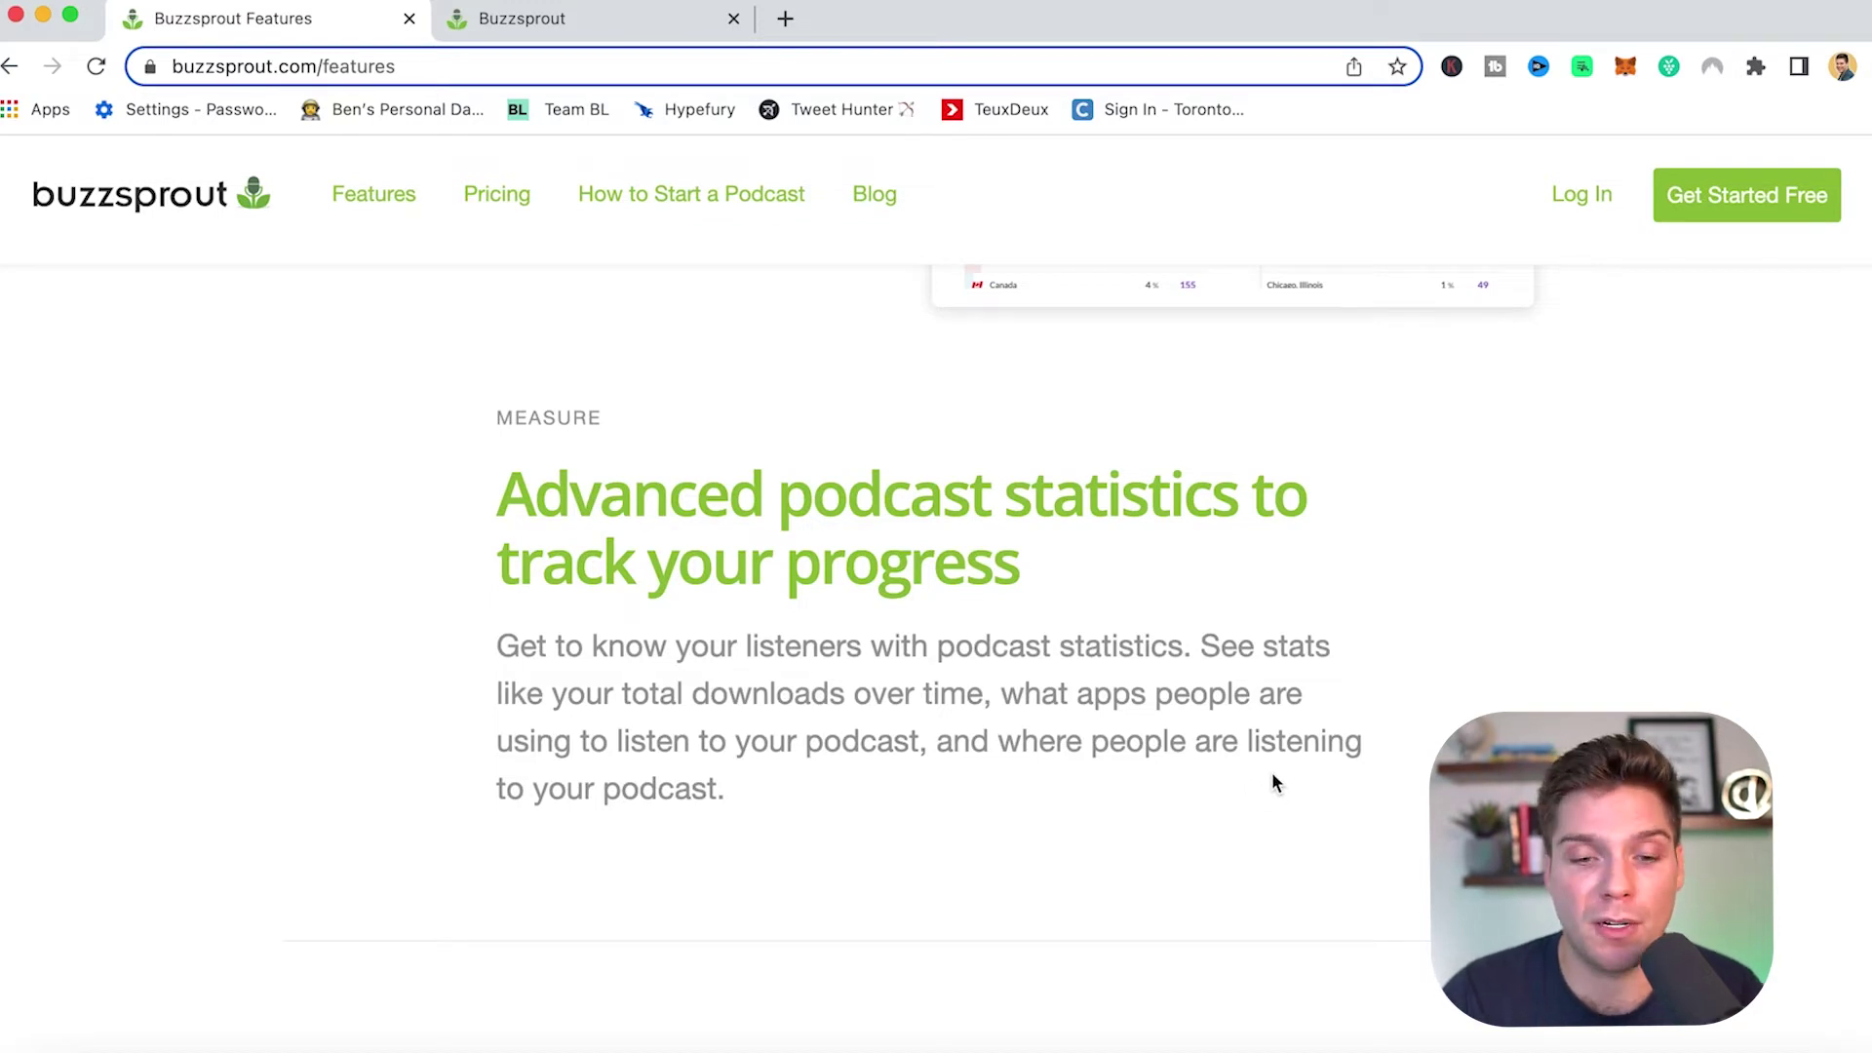
{"action": "scroll", "coordinate": [1231, 770], "scroll_direction": "down", "scroll_amount": 2}
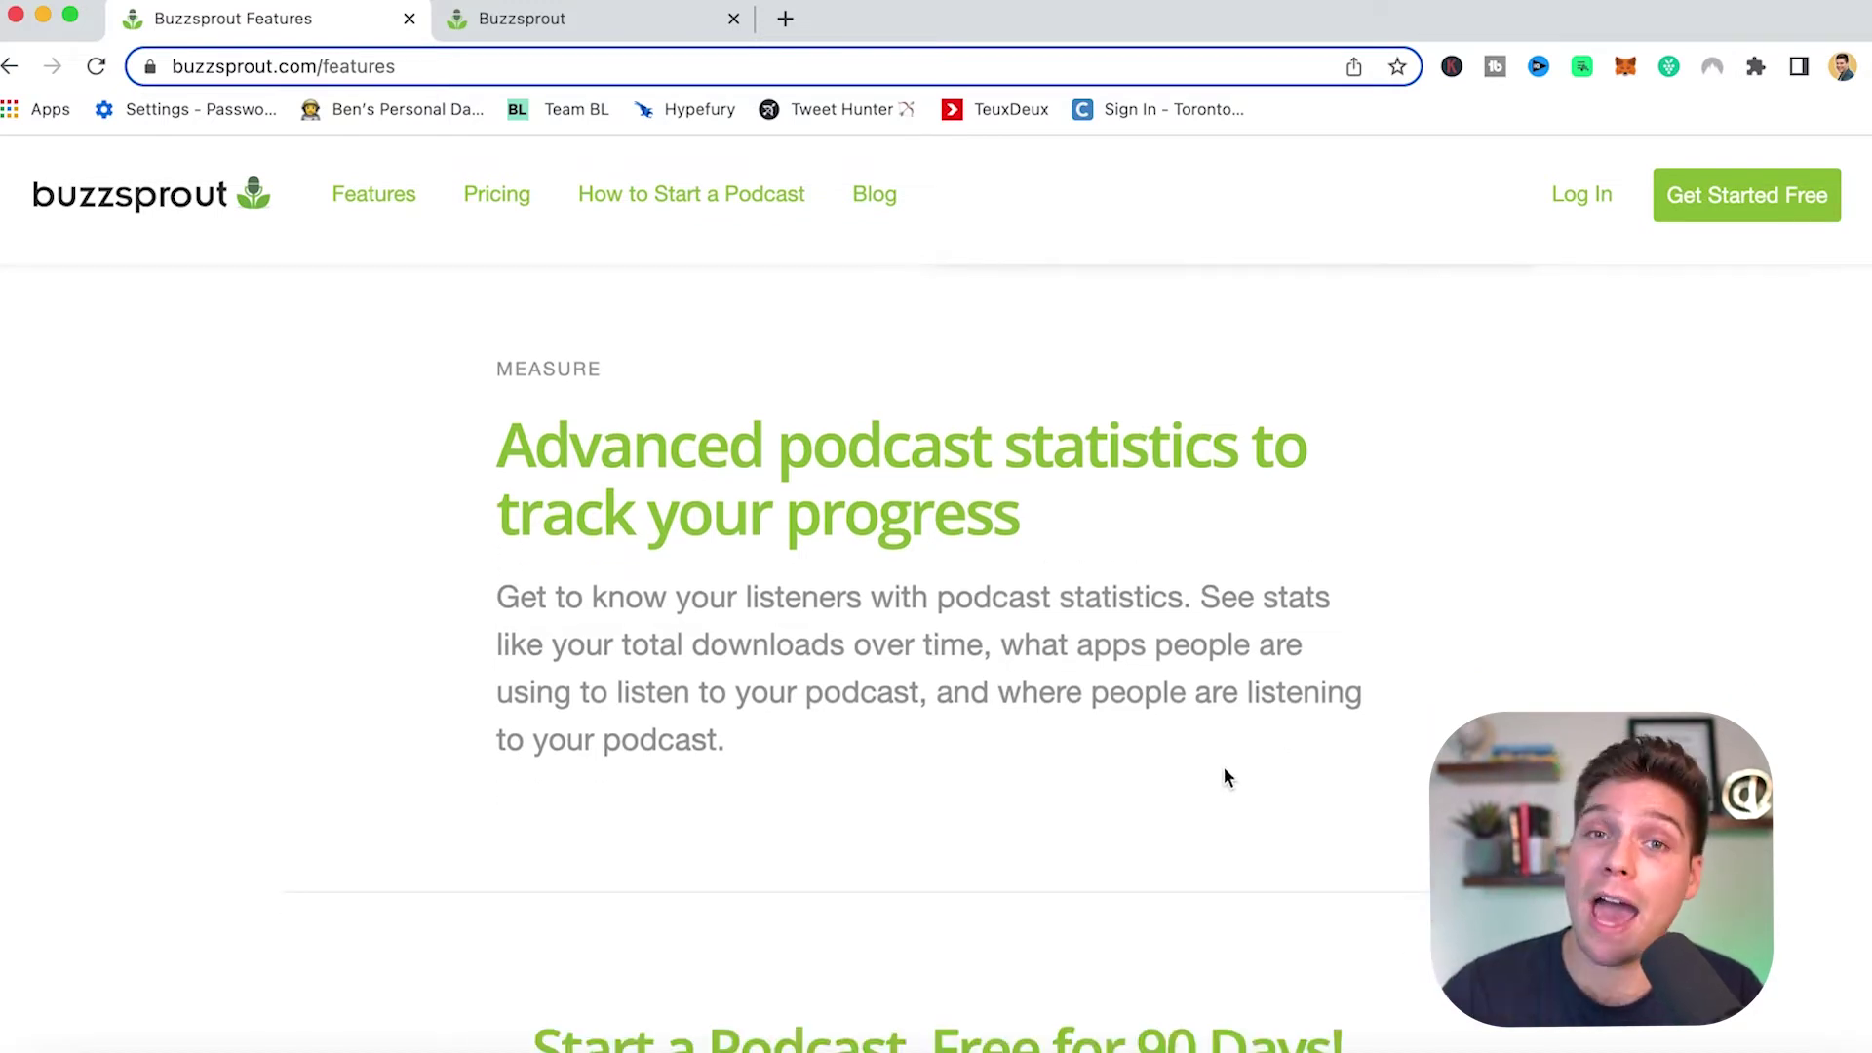
{"action": "scroll", "coordinate": [1228, 751], "scroll_direction": "down", "scroll_amount": 5}
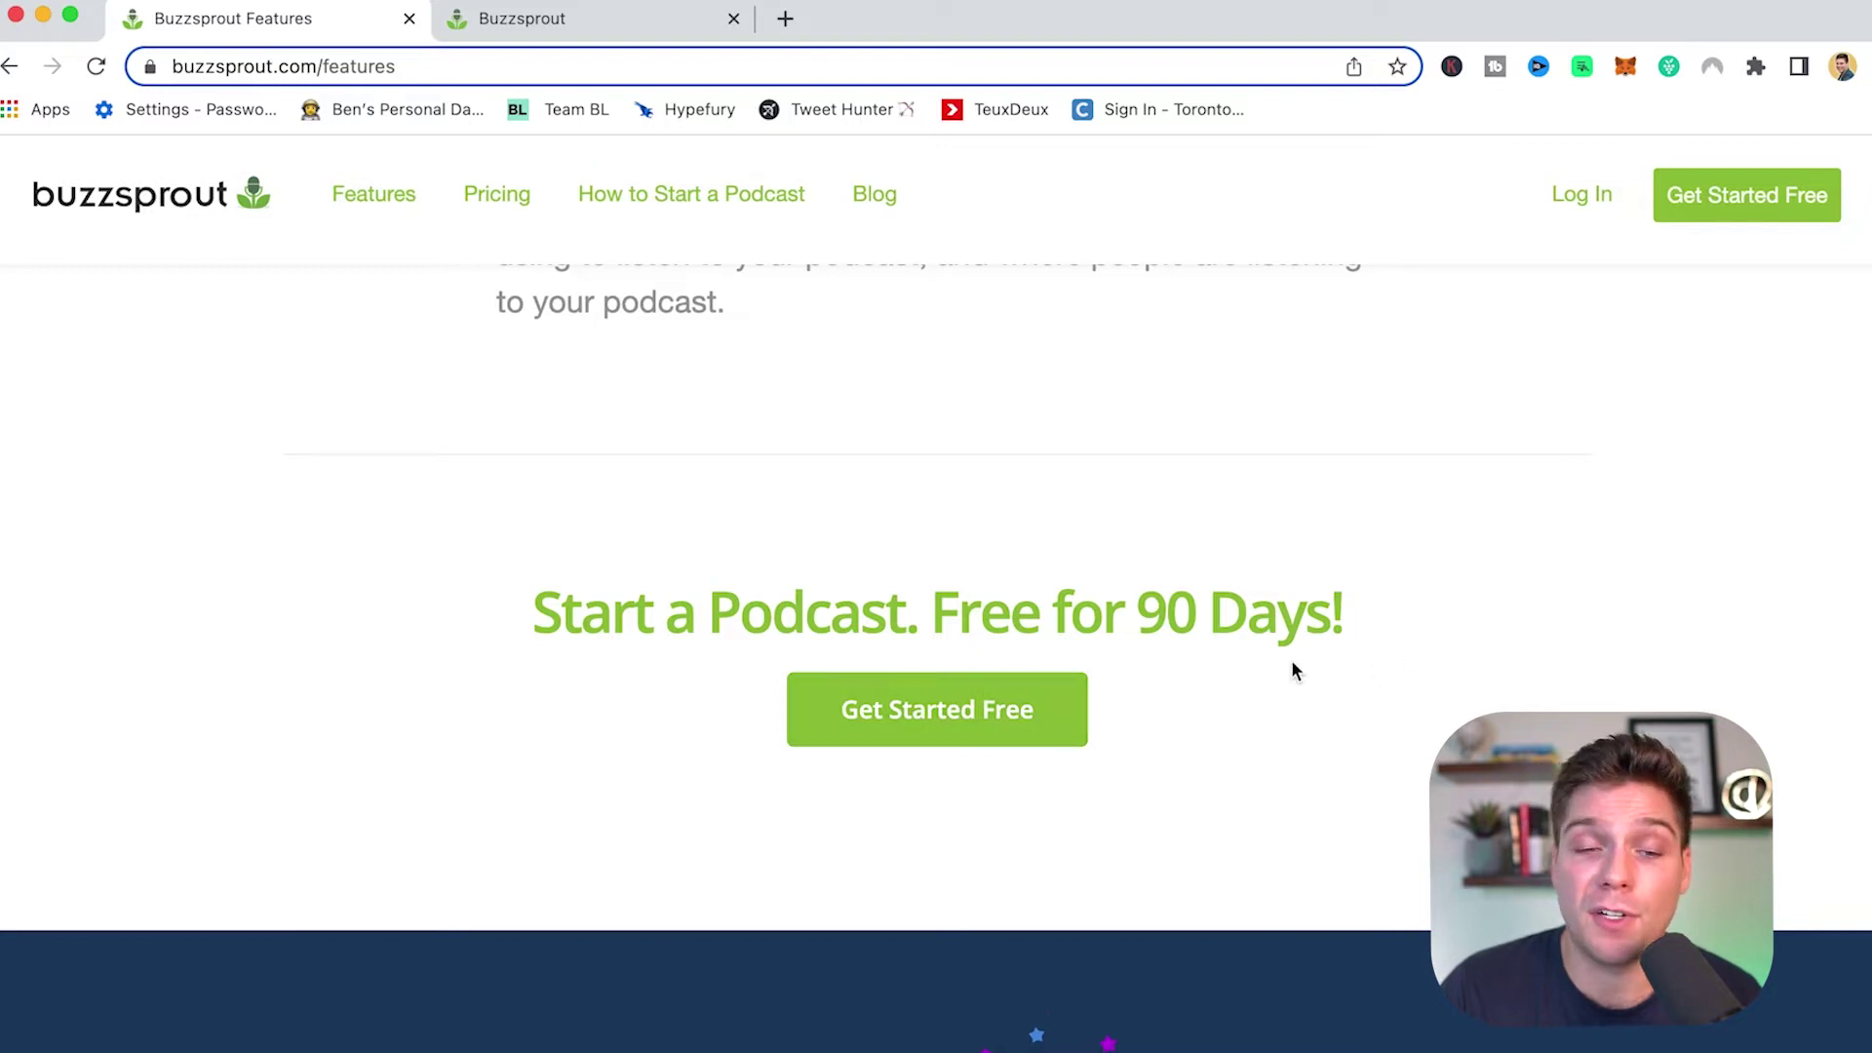
Scroll past the 90-day free trial offer to the Magic Mastering audio-filter section.
{"action": "scroll", "coordinate": [1291, 668], "scroll_direction": "down", "scroll_amount": 3}
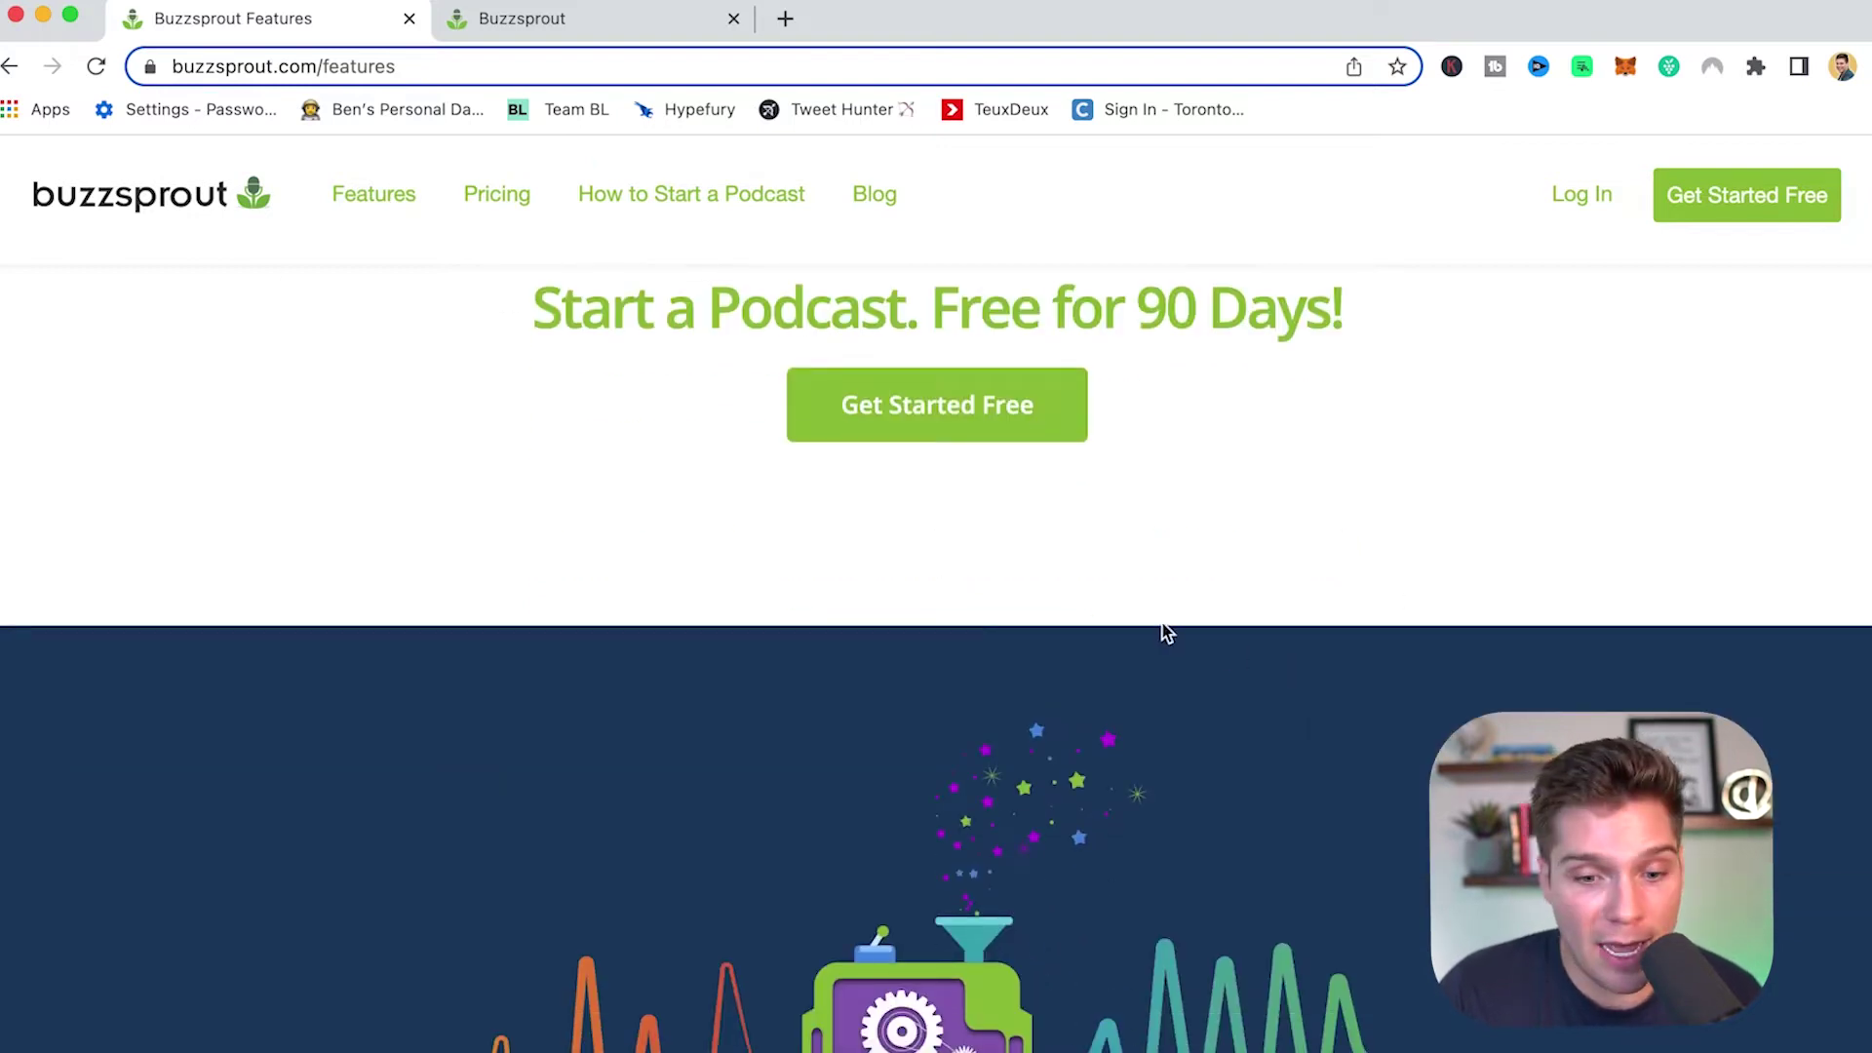
{"action": "scroll", "coordinate": [1197, 605], "scroll_direction": "down", "scroll_amount": 5}
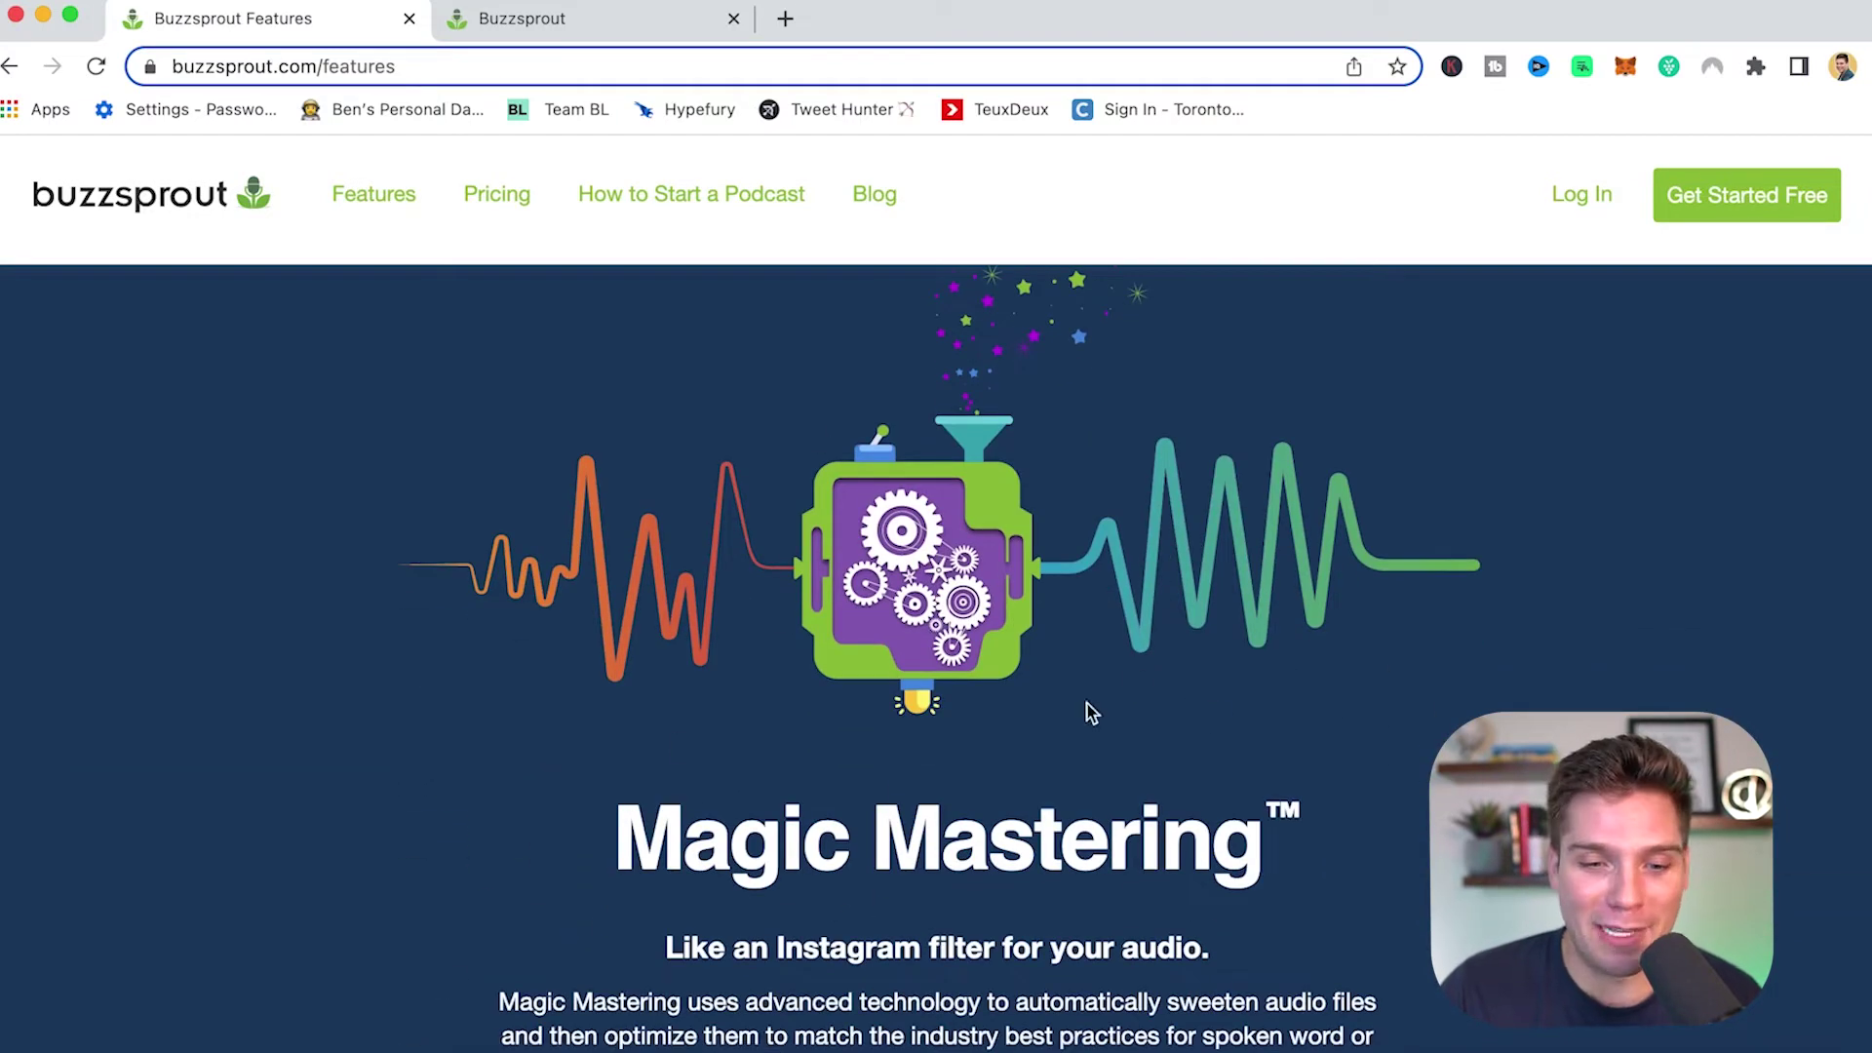
{"action": "scroll", "coordinate": [643, 669], "scroll_direction": "down", "scroll_amount": 2}
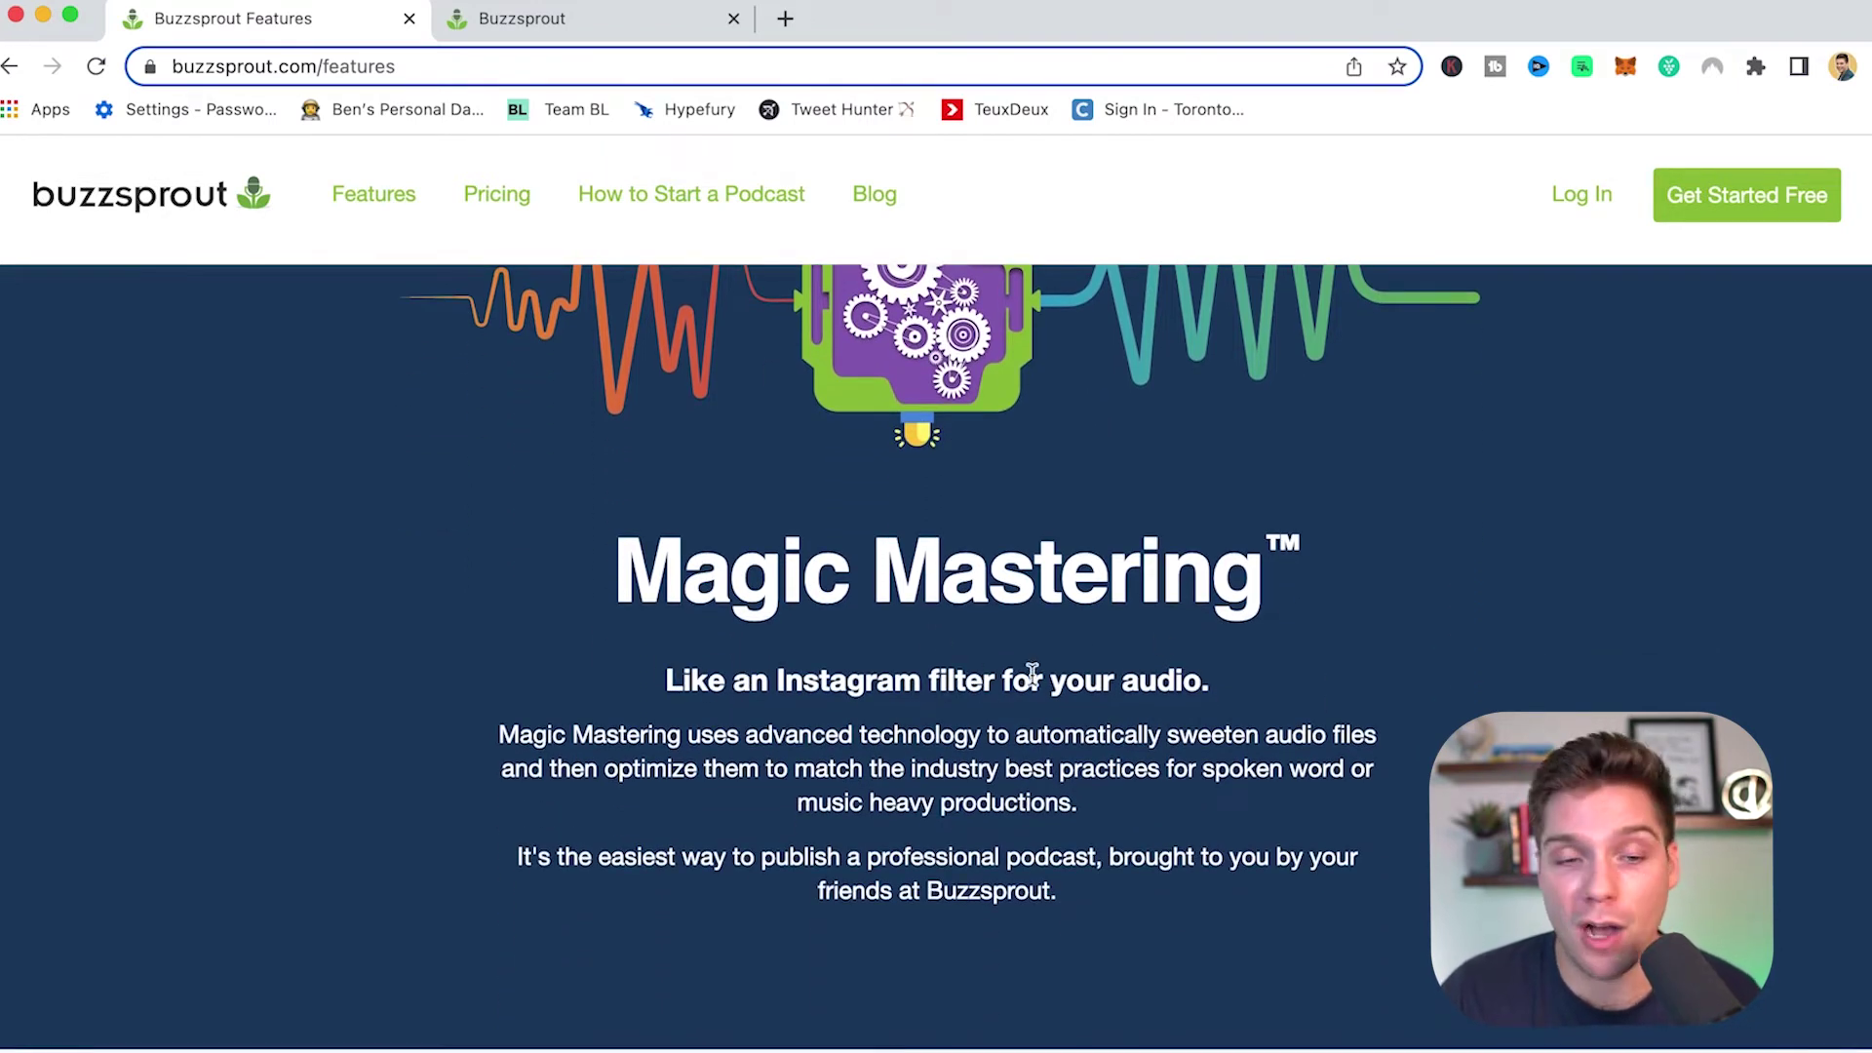
Go to the podcast dashboard's episodes page and start uploading a new episode.
{"action": "left_click", "coordinate": [542, 21]}
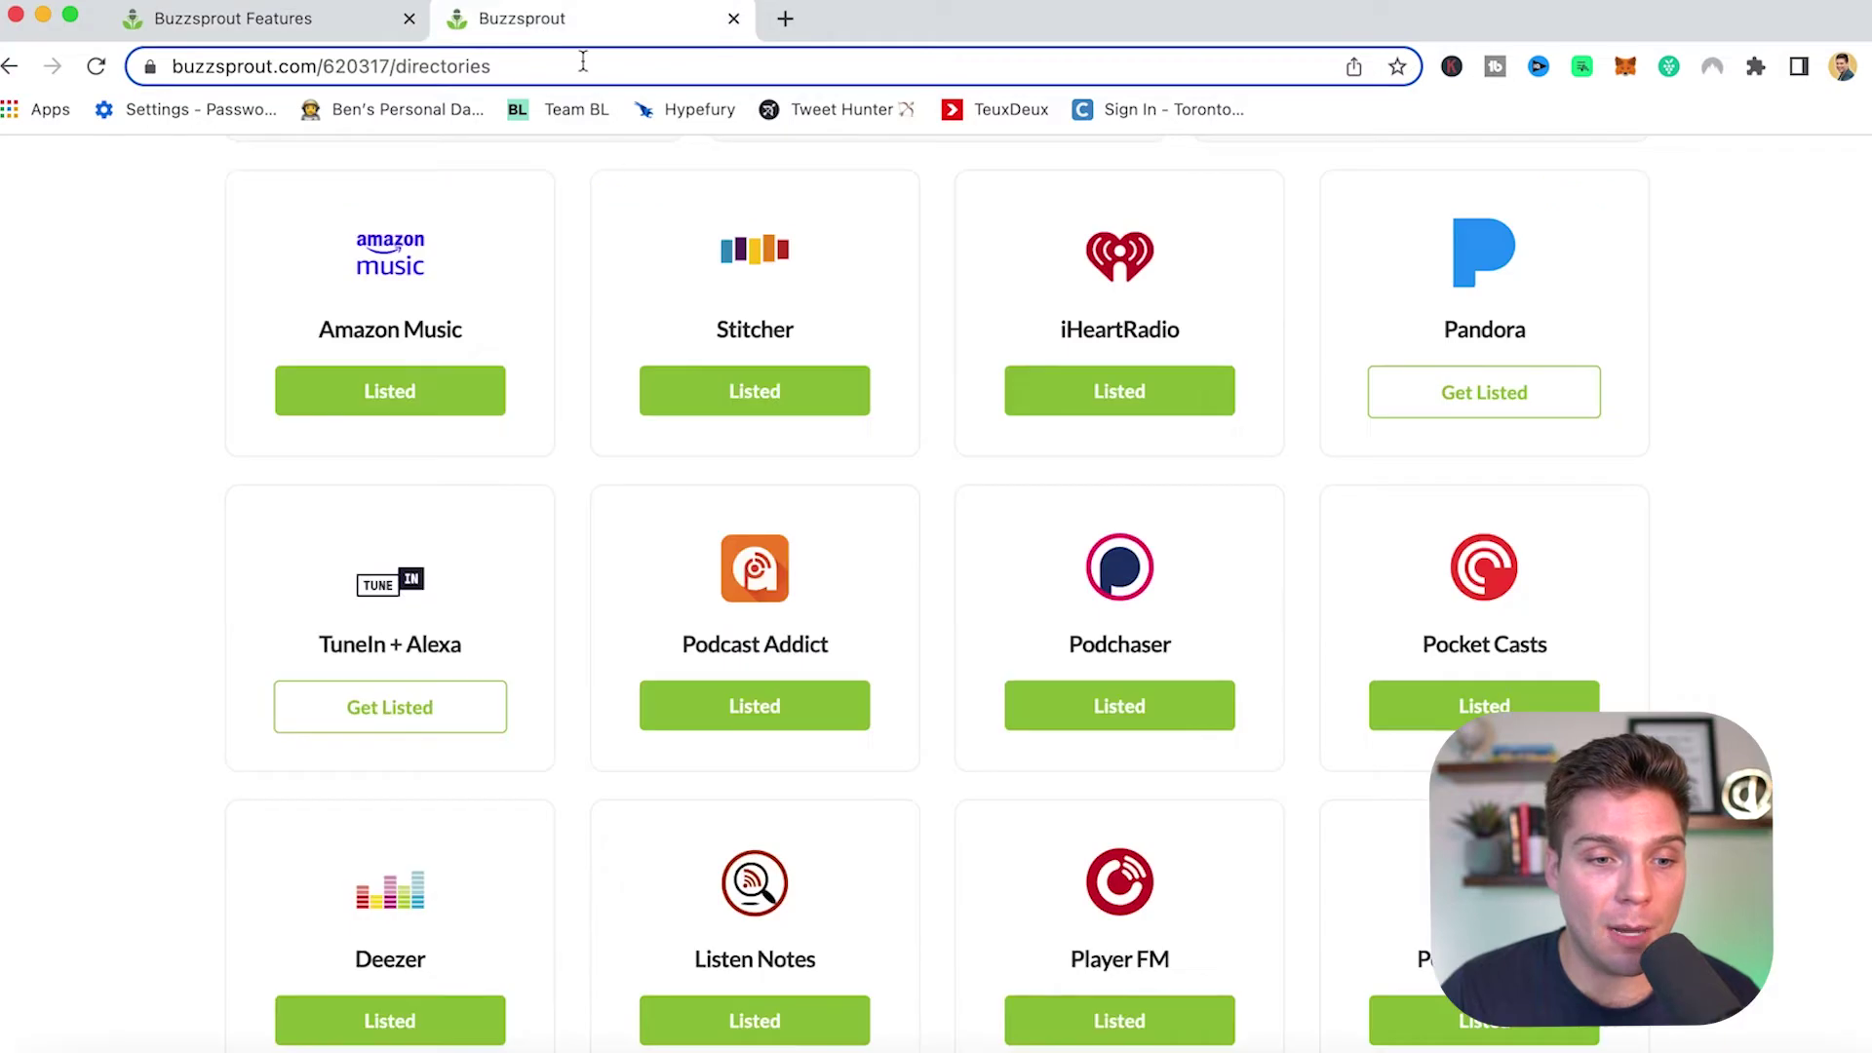
{"action": "scroll", "coordinate": [538, 388], "scroll_direction": "up", "scroll_amount": 1}
{"action": "scroll", "coordinate": [538, 388], "scroll_direction": "up", "scroll_amount": 6}
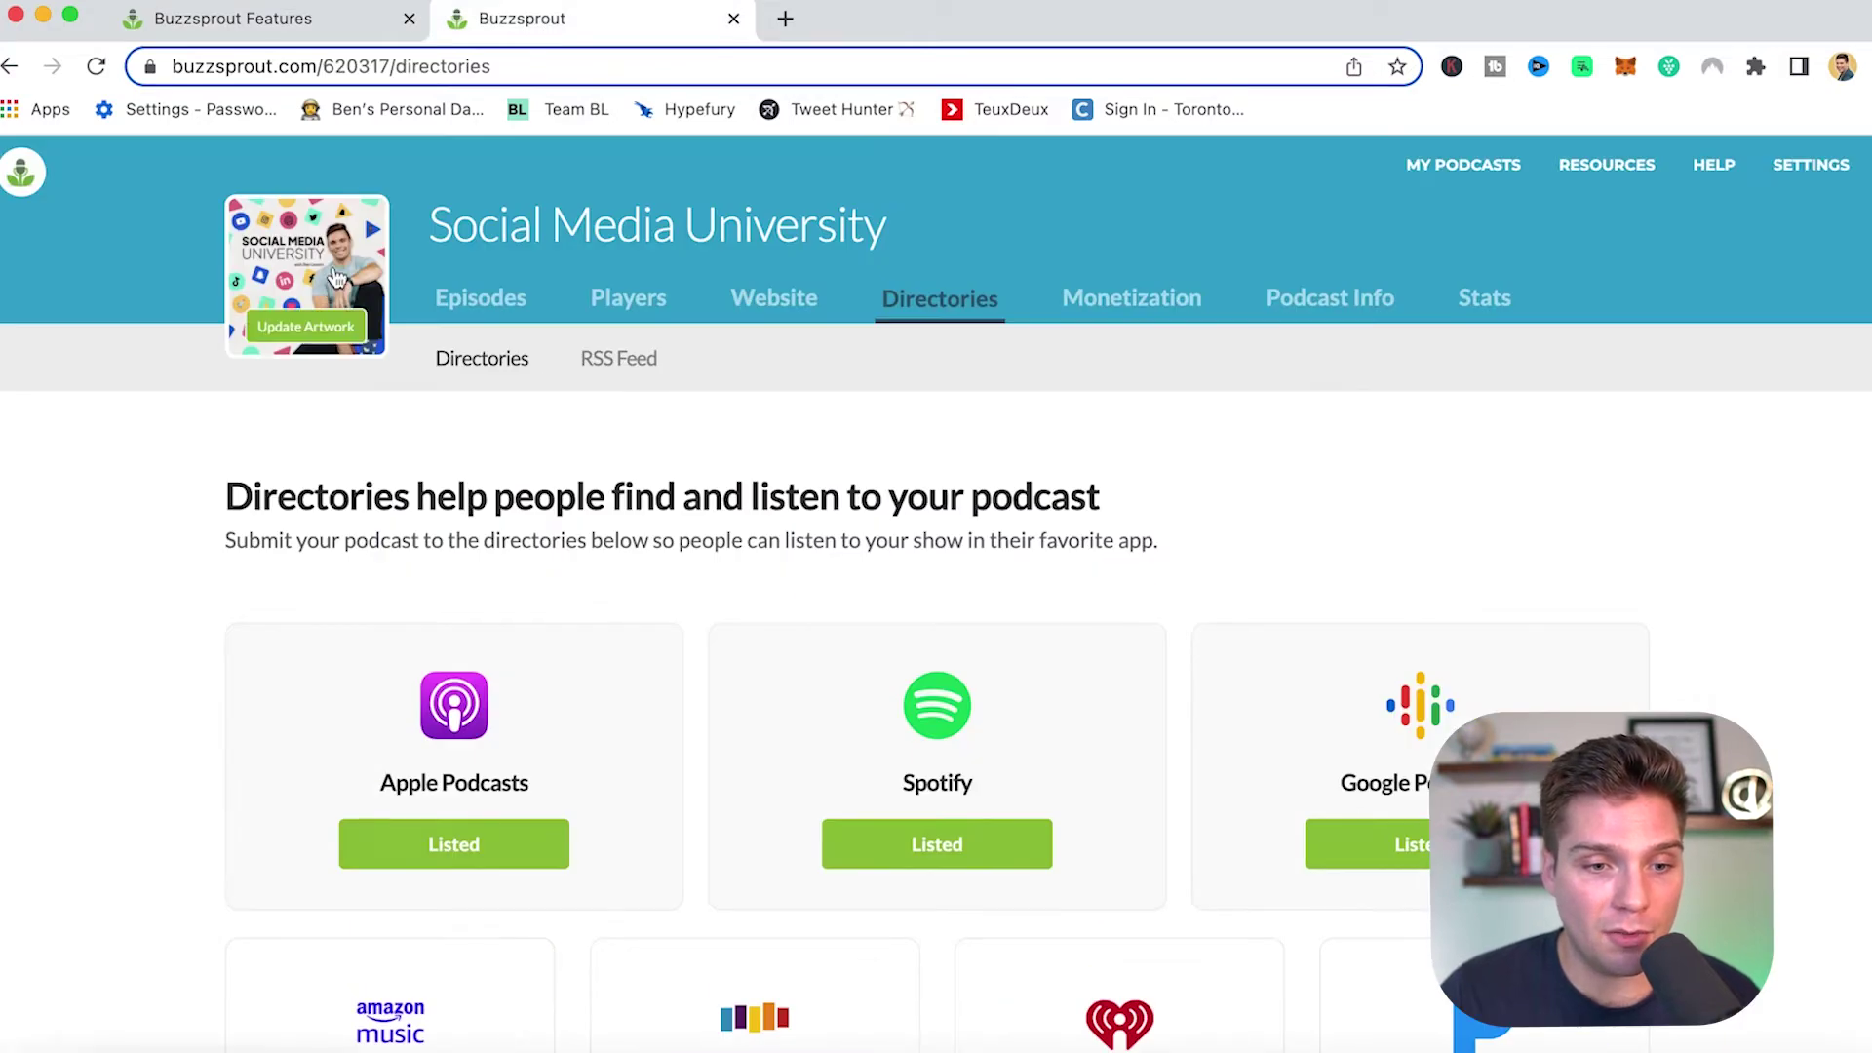
{"action": "left_click", "coordinate": [526, 229]}
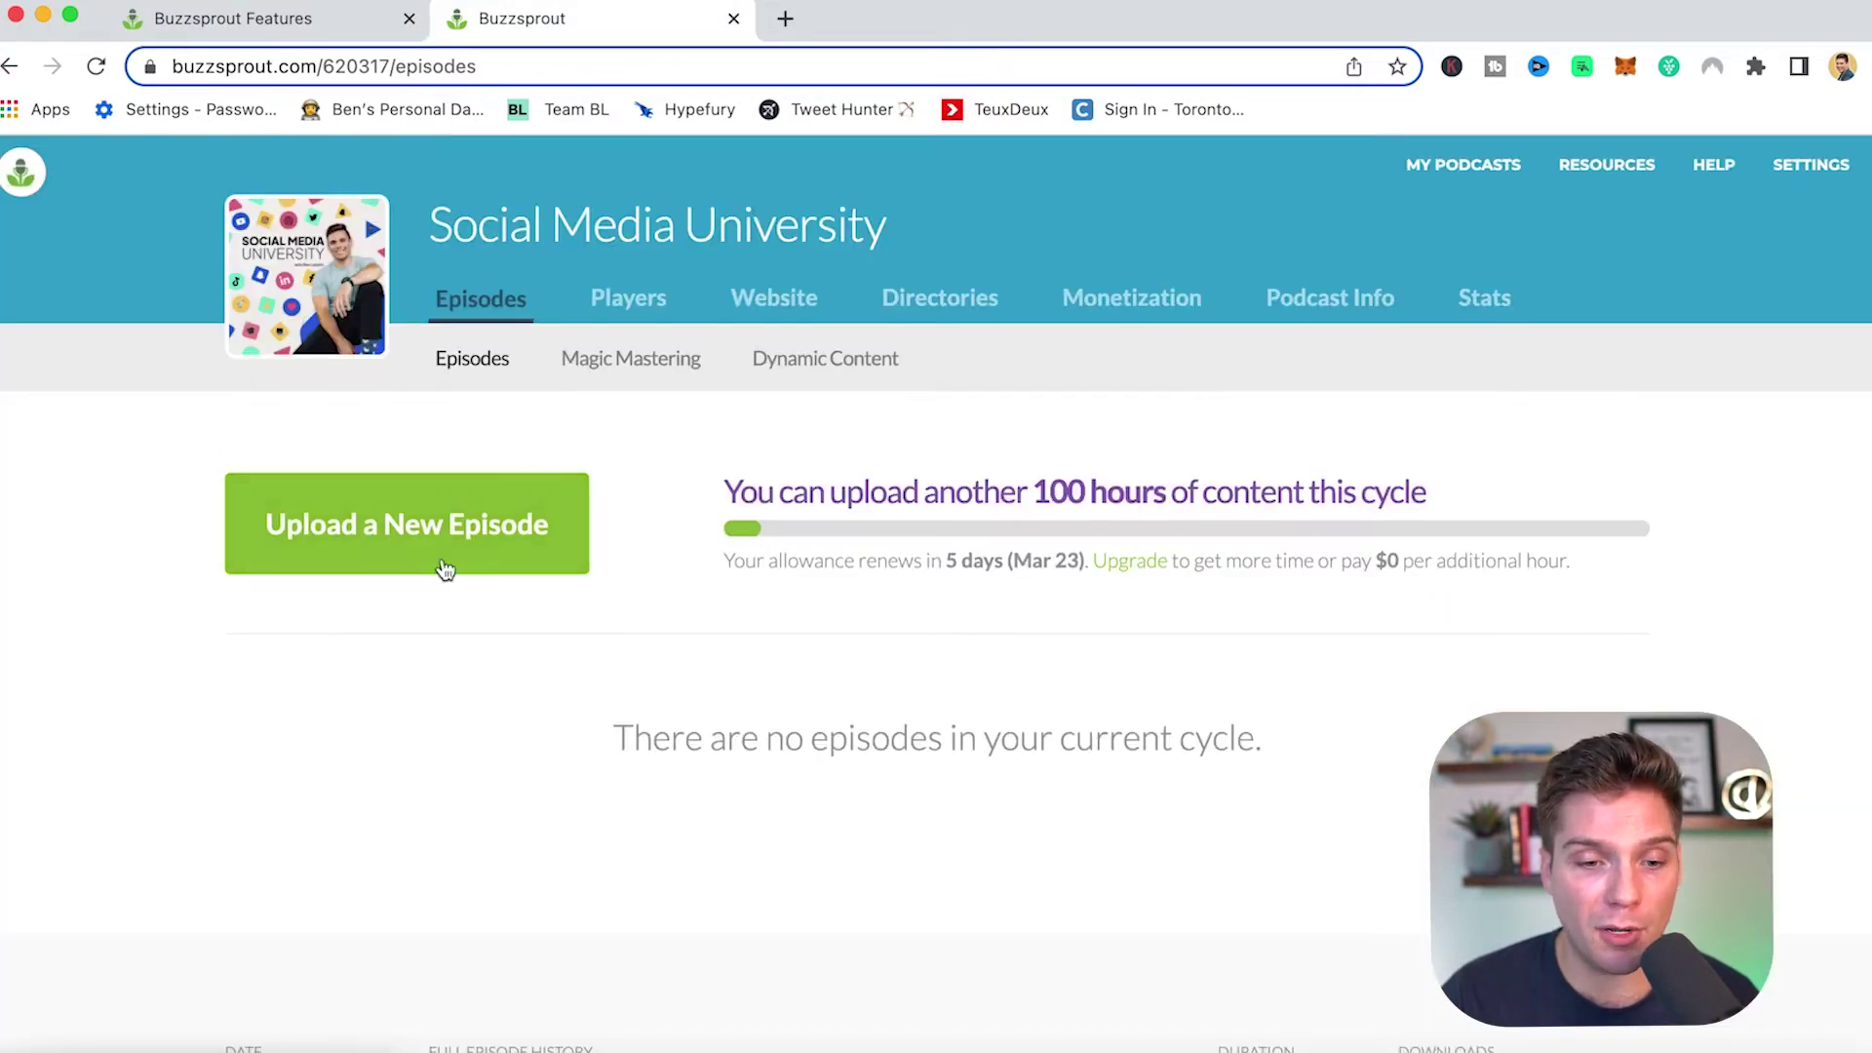
{"action": "left_click", "coordinate": [427, 503]}
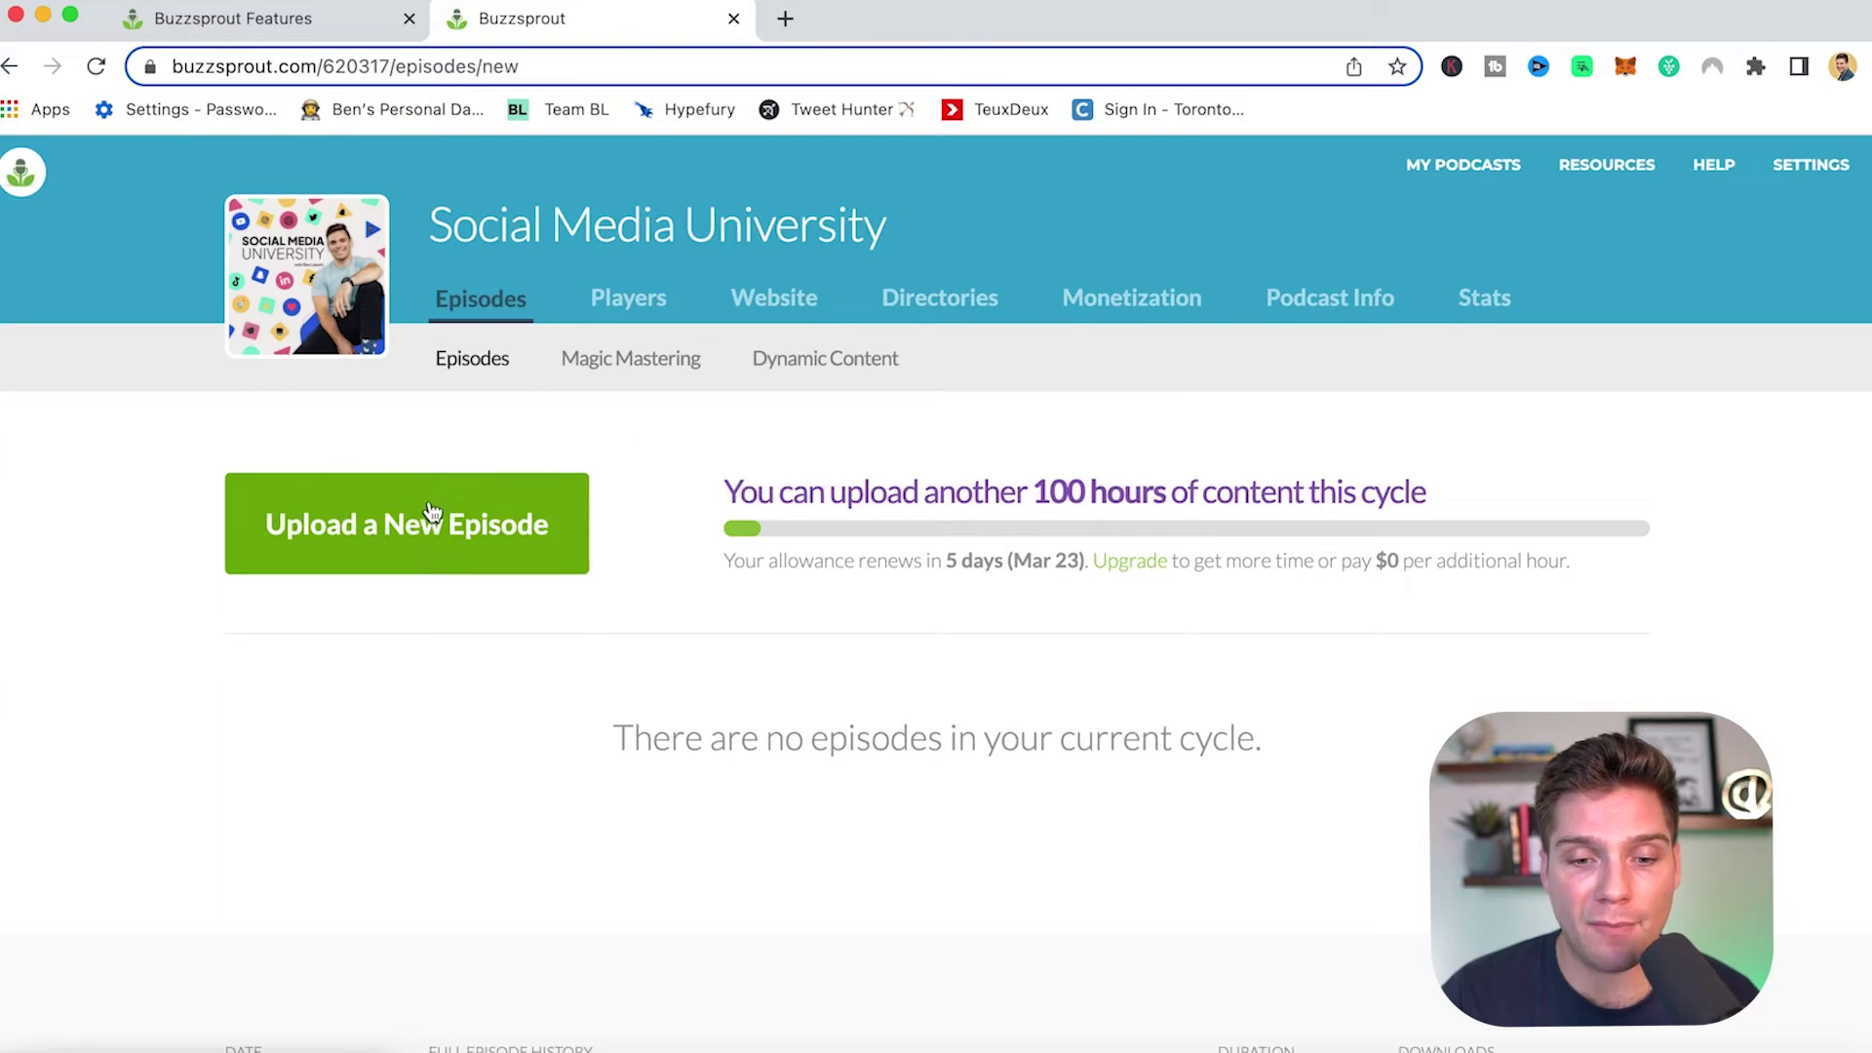
Open the Magic Mastering audio settings from the link under the upload box.
{"action": "scroll", "coordinate": [1199, 690], "scroll_direction": "down", "scroll_amount": 2}
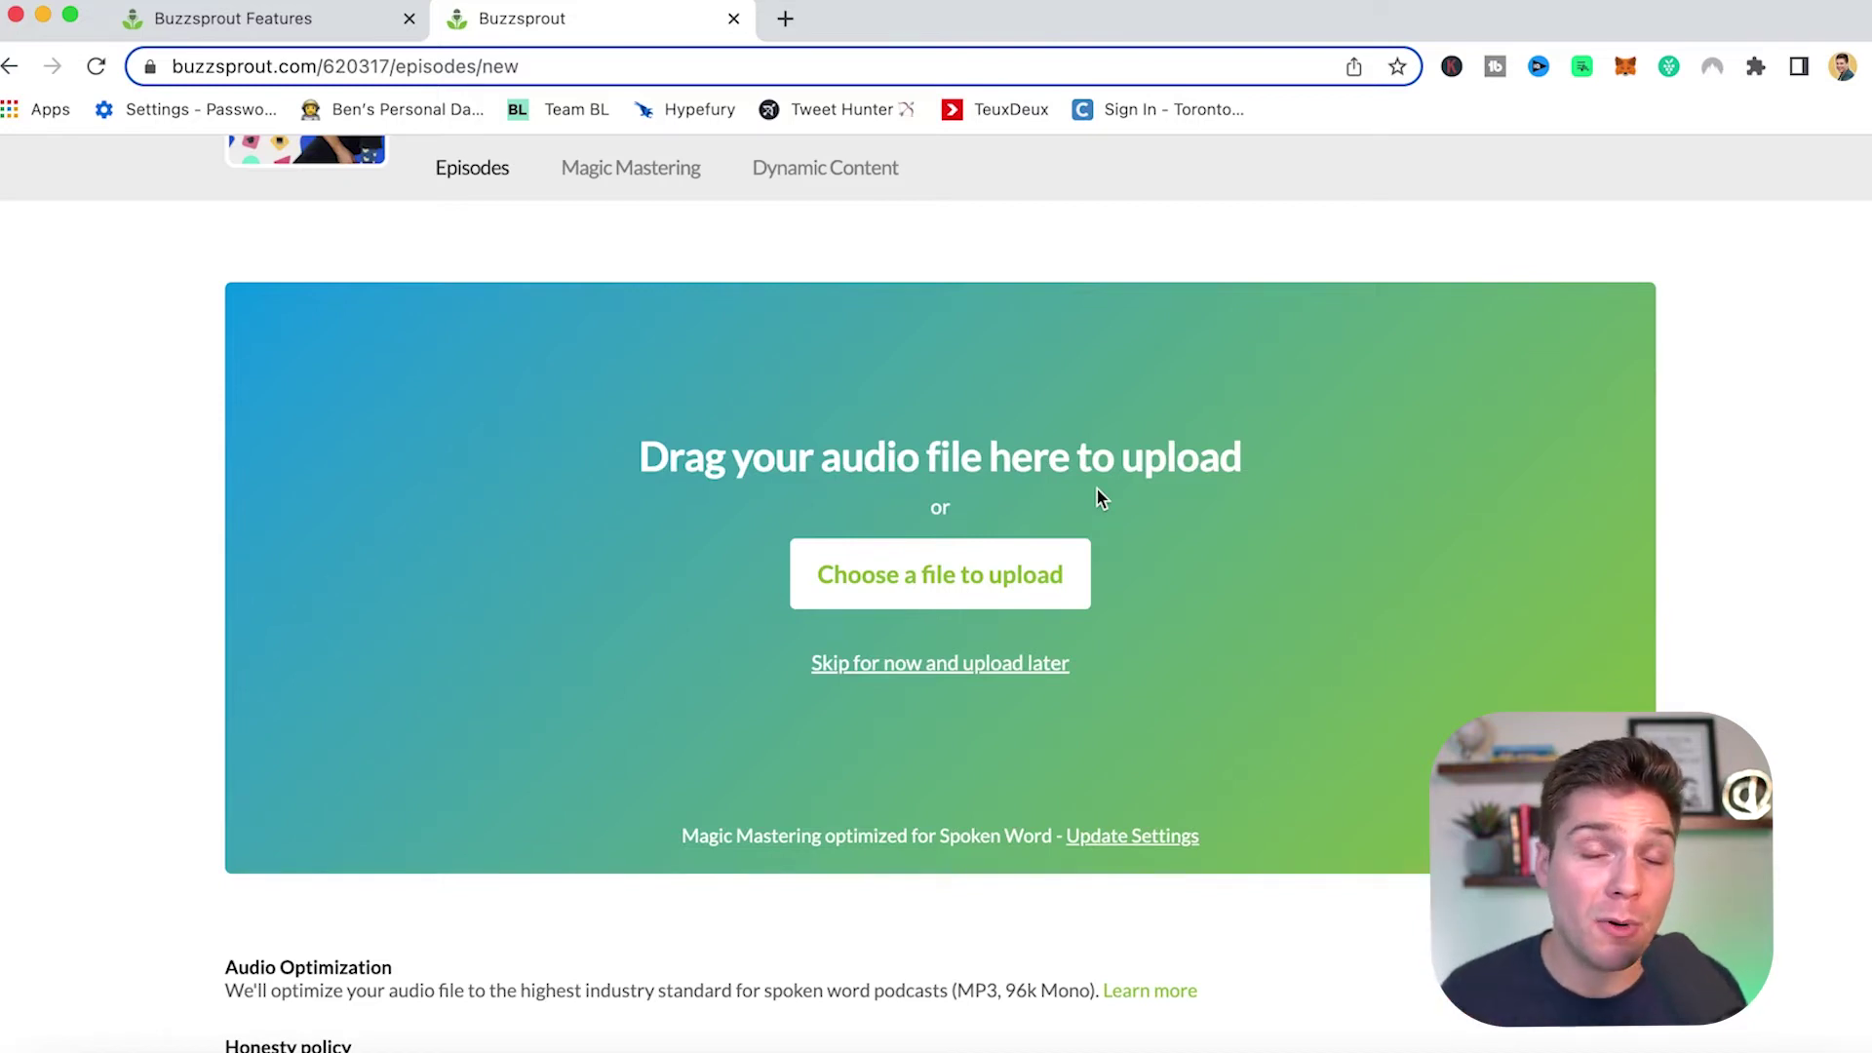
{"action": "scroll", "coordinate": [1096, 497], "scroll_direction": "down", "scroll_amount": 1}
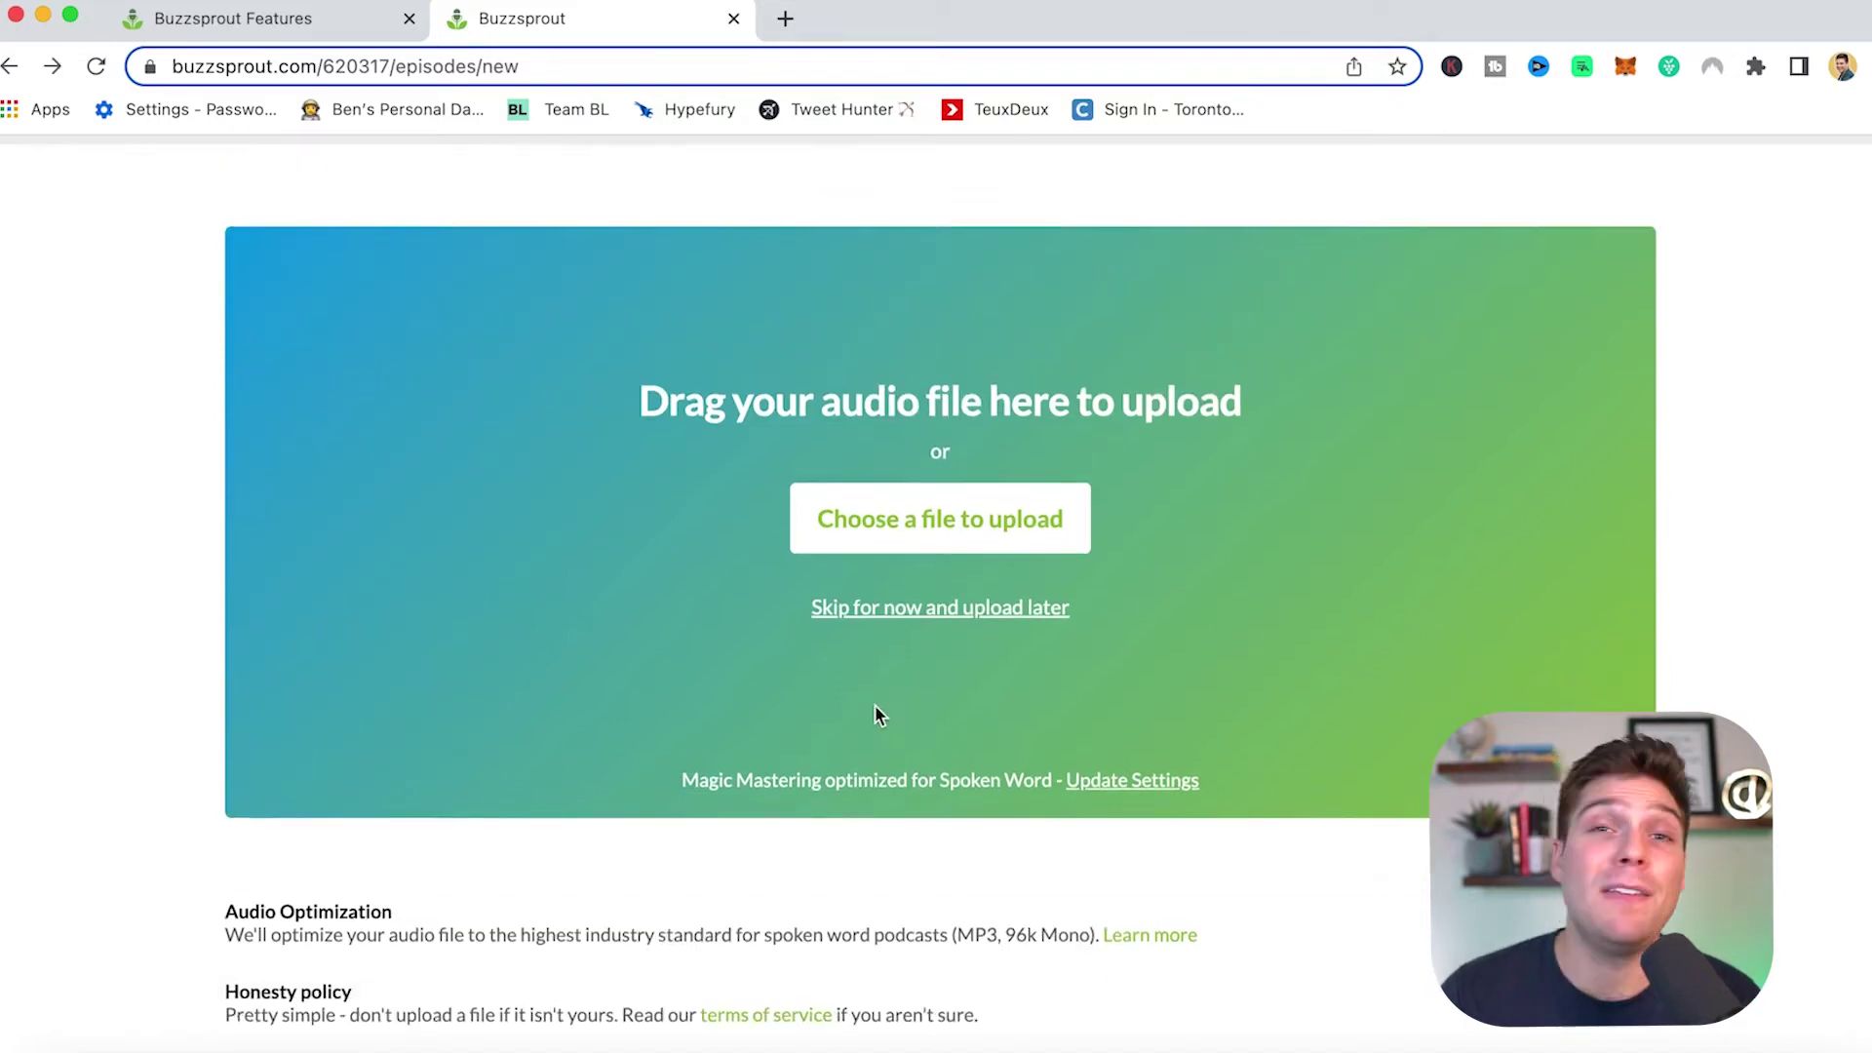
{"action": "scroll", "coordinate": [877, 707], "scroll_direction": "up", "scroll_amount": 3}
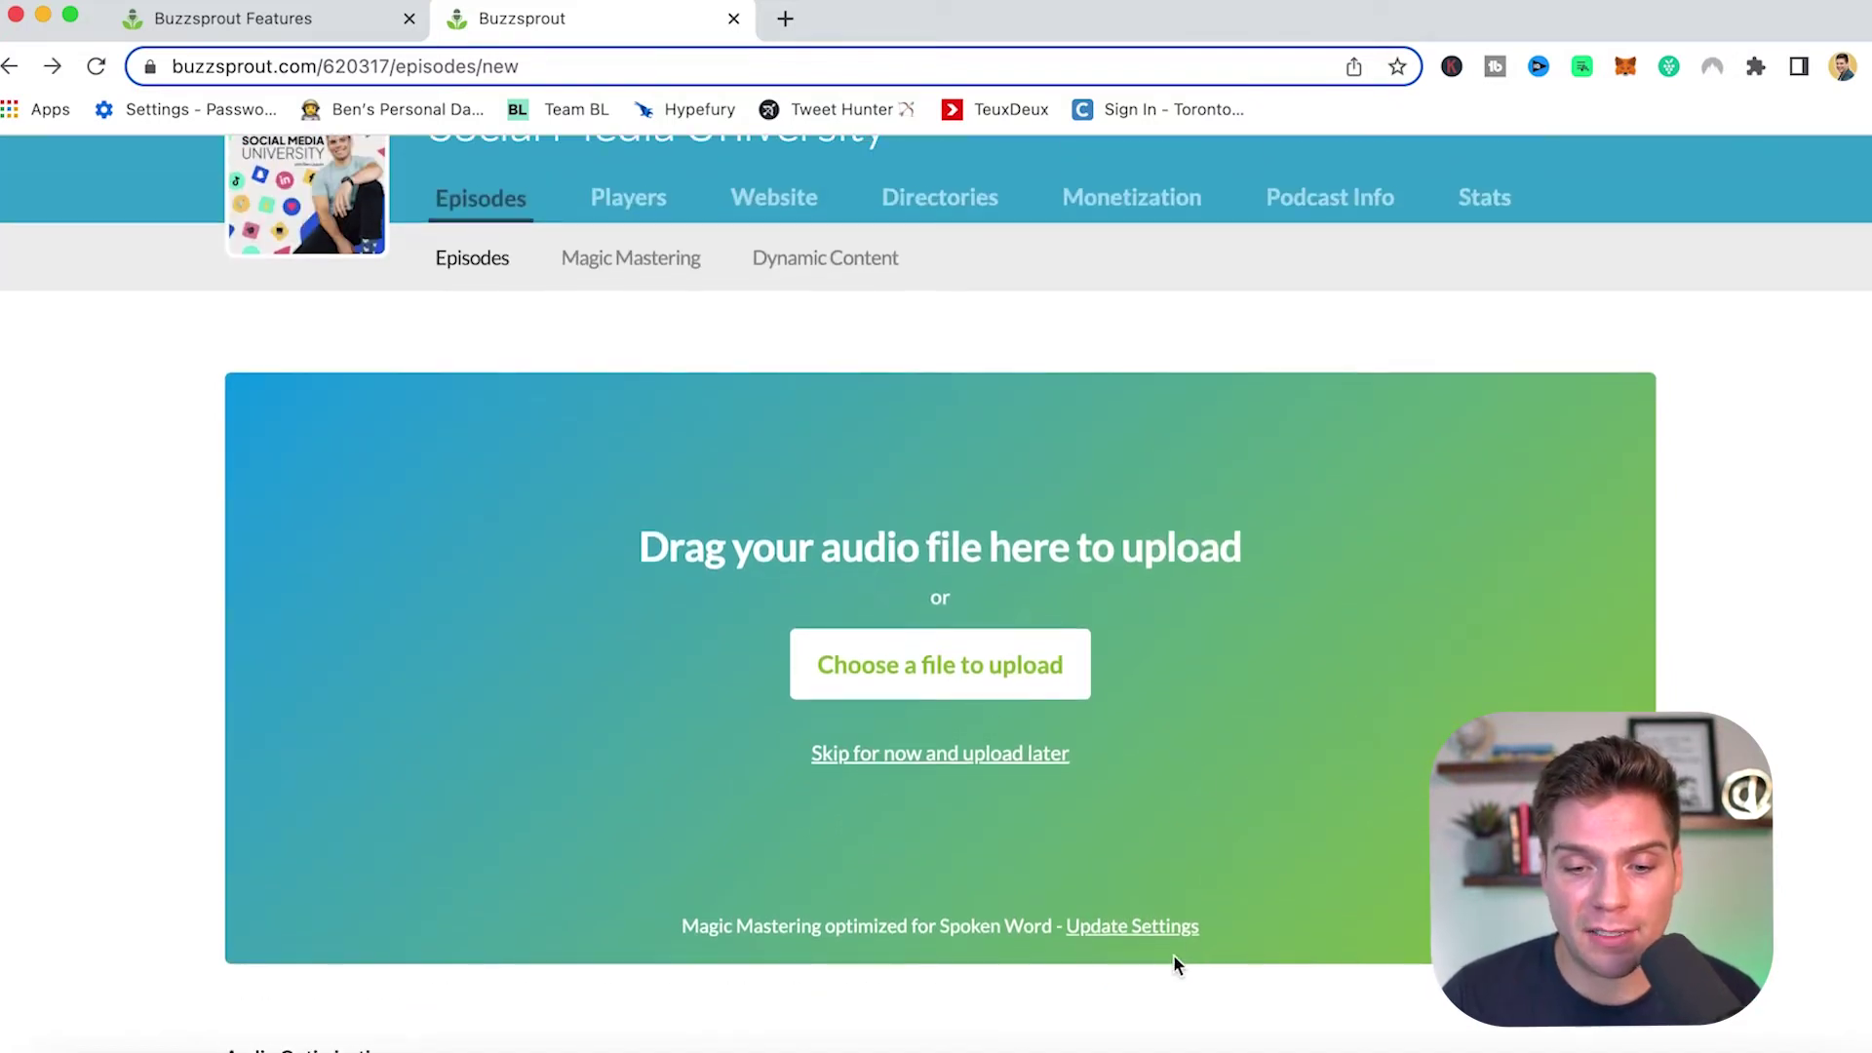
{"action": "left_click", "coordinate": [1141, 931]}
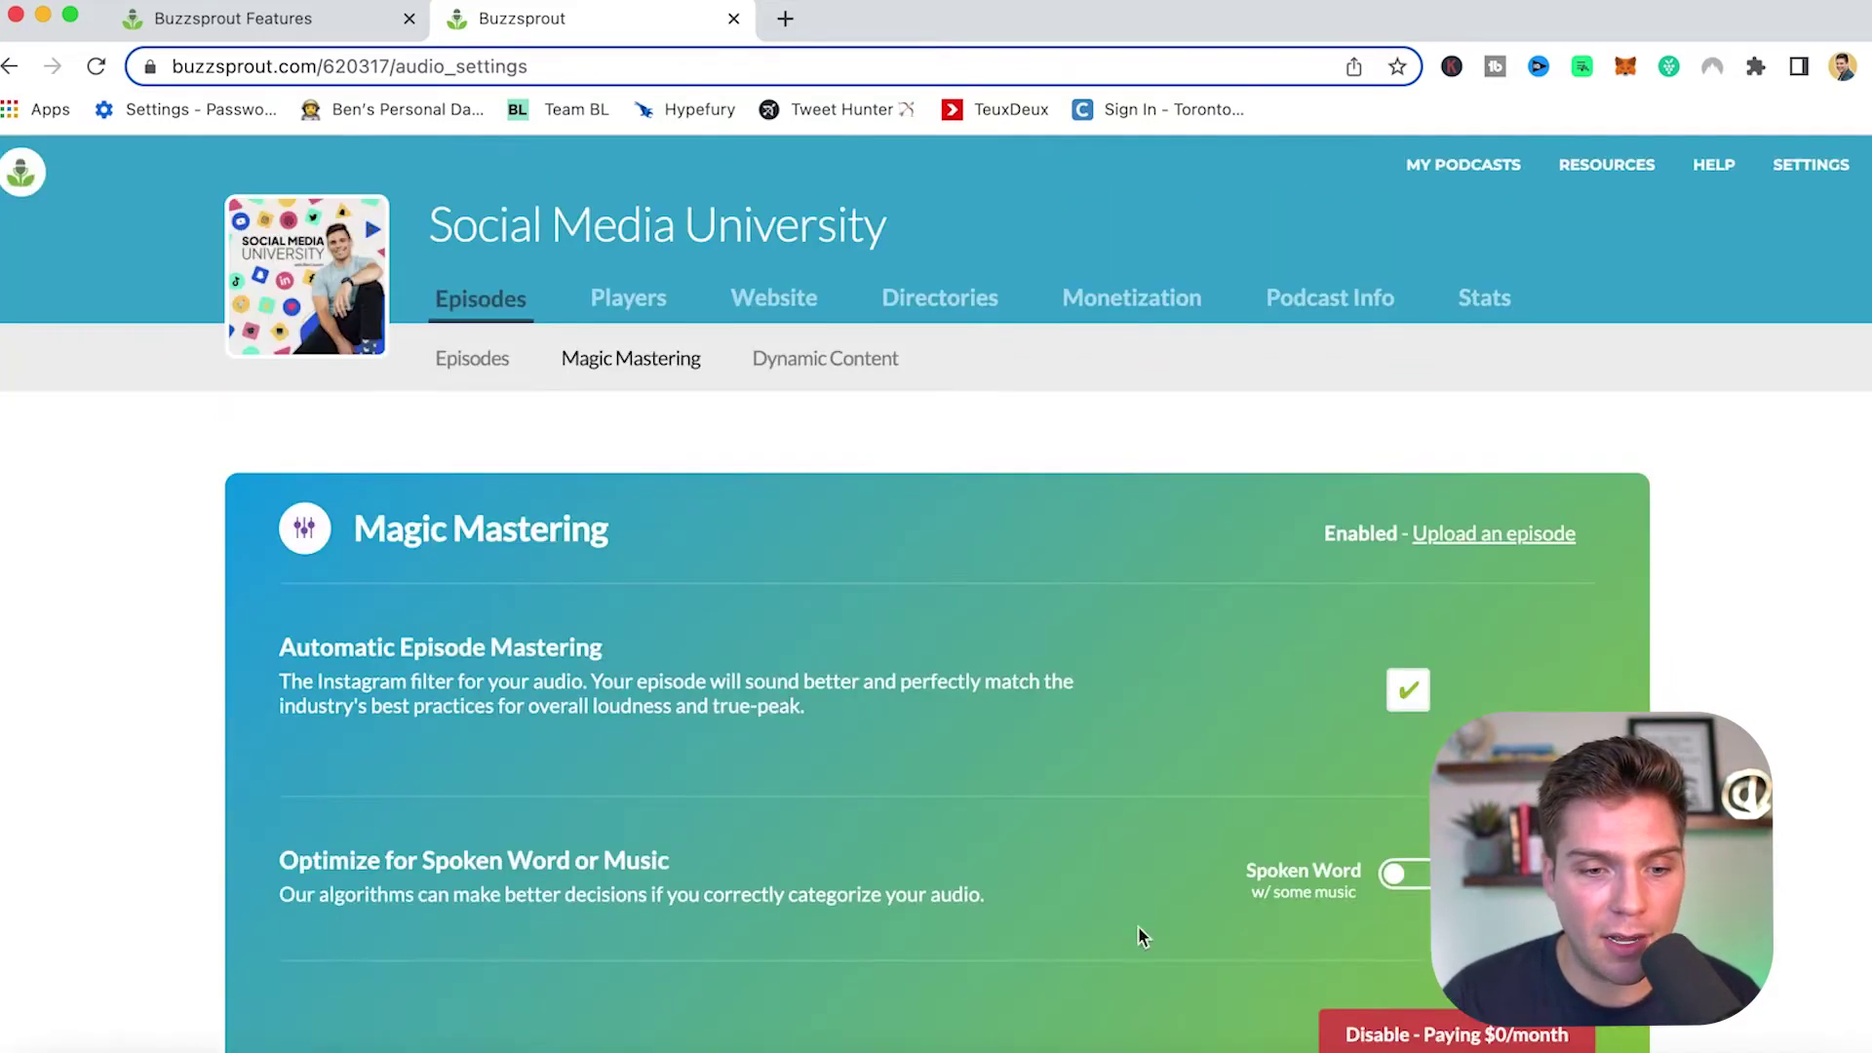
Scroll through the Magic Mastering settings, still enabled for Spoken Word with some music.
{"action": "scroll", "coordinate": [820, 741], "scroll_direction": "down", "scroll_amount": 2}
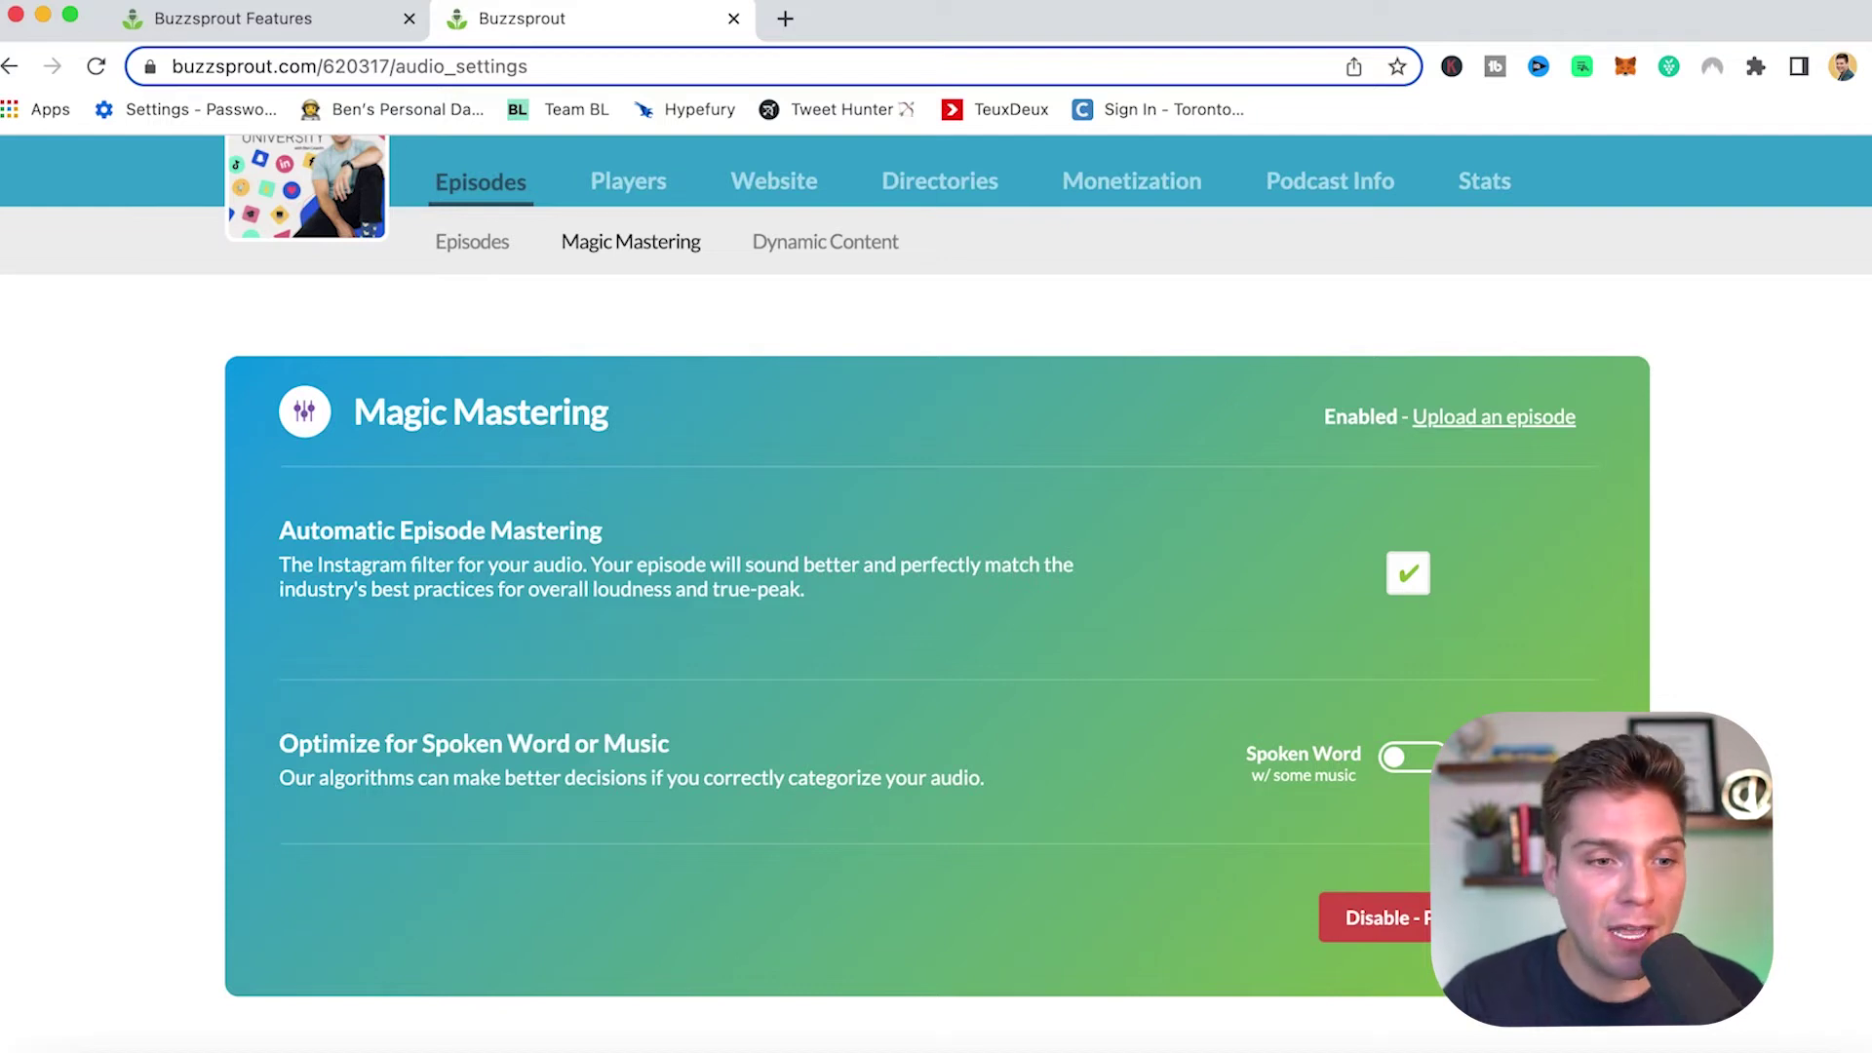
{"action": "left_click", "coordinate": [12, 70]}
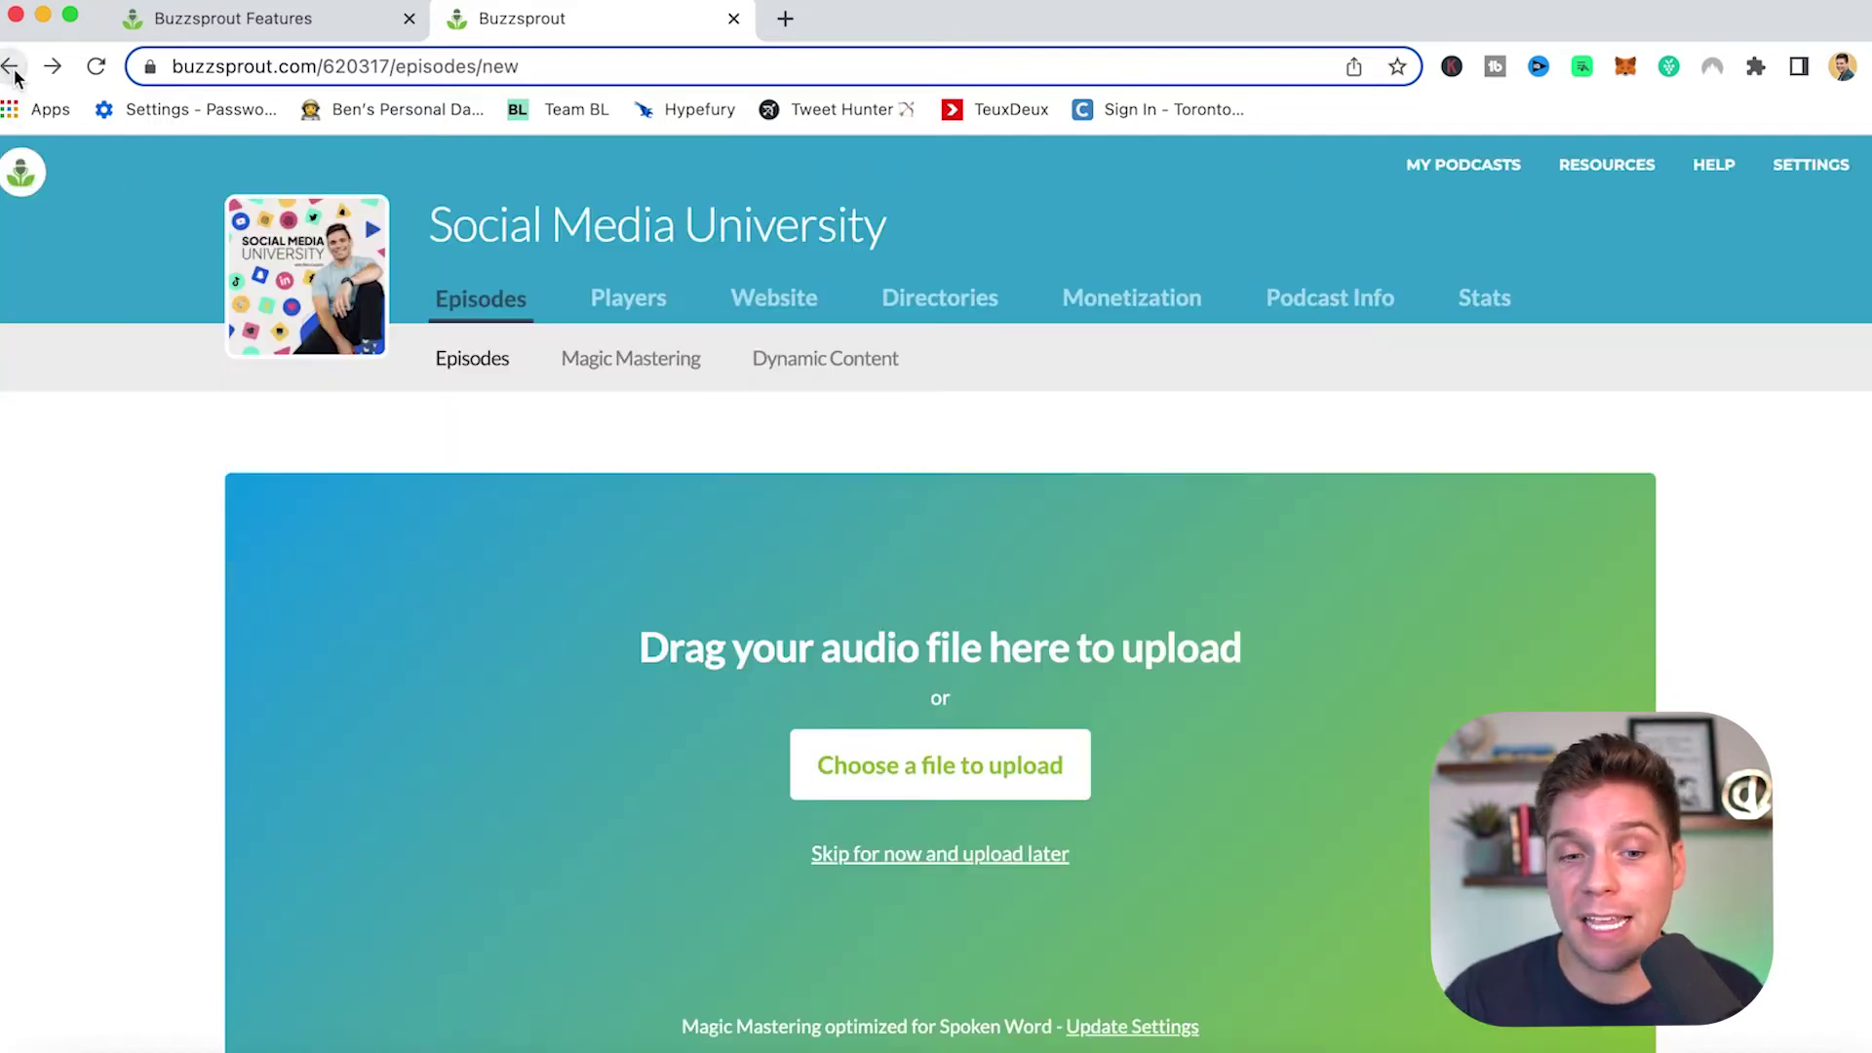
{"action": "scroll", "coordinate": [1289, 639], "scroll_direction": "down", "scroll_amount": 3}
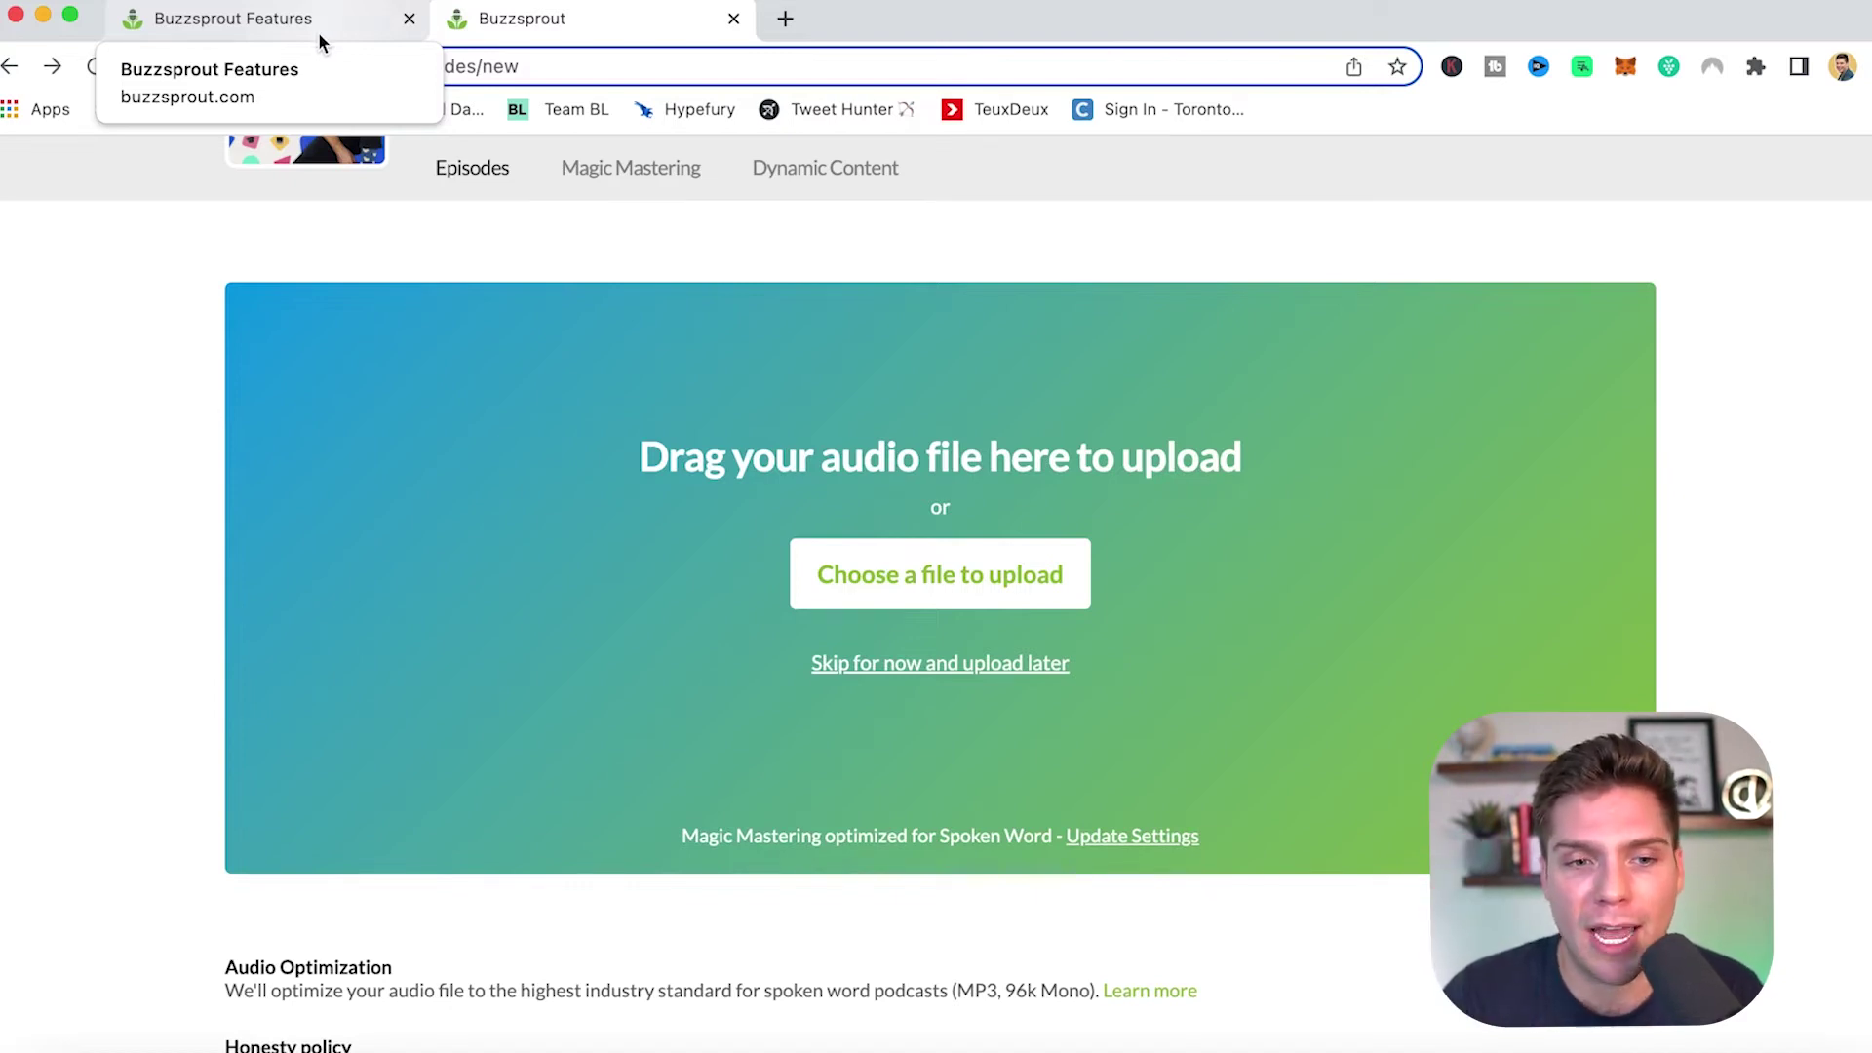
Bring up the Buzzsprout Features tab at its automatic episode optimization section.
{"action": "left_click", "coordinate": [316, 29]}
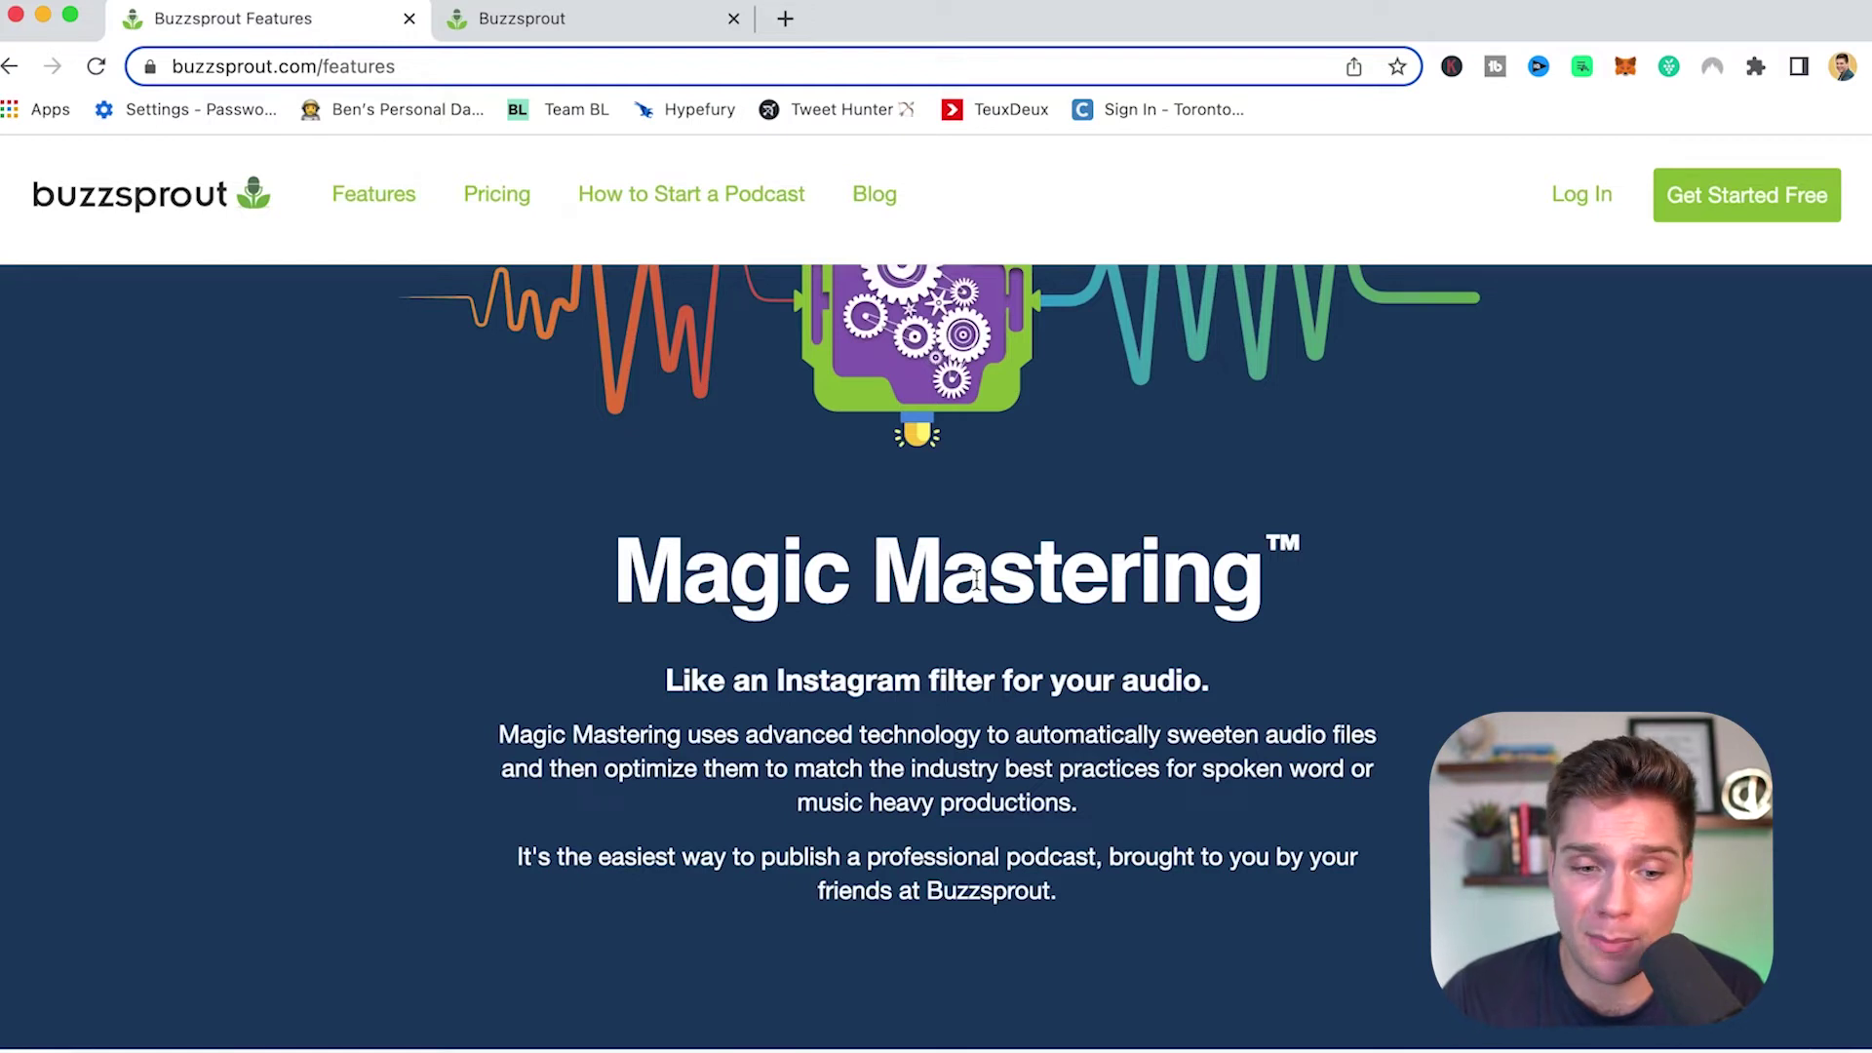
{"action": "scroll", "coordinate": [1023, 575], "scroll_direction": "down", "scroll_amount": 2}
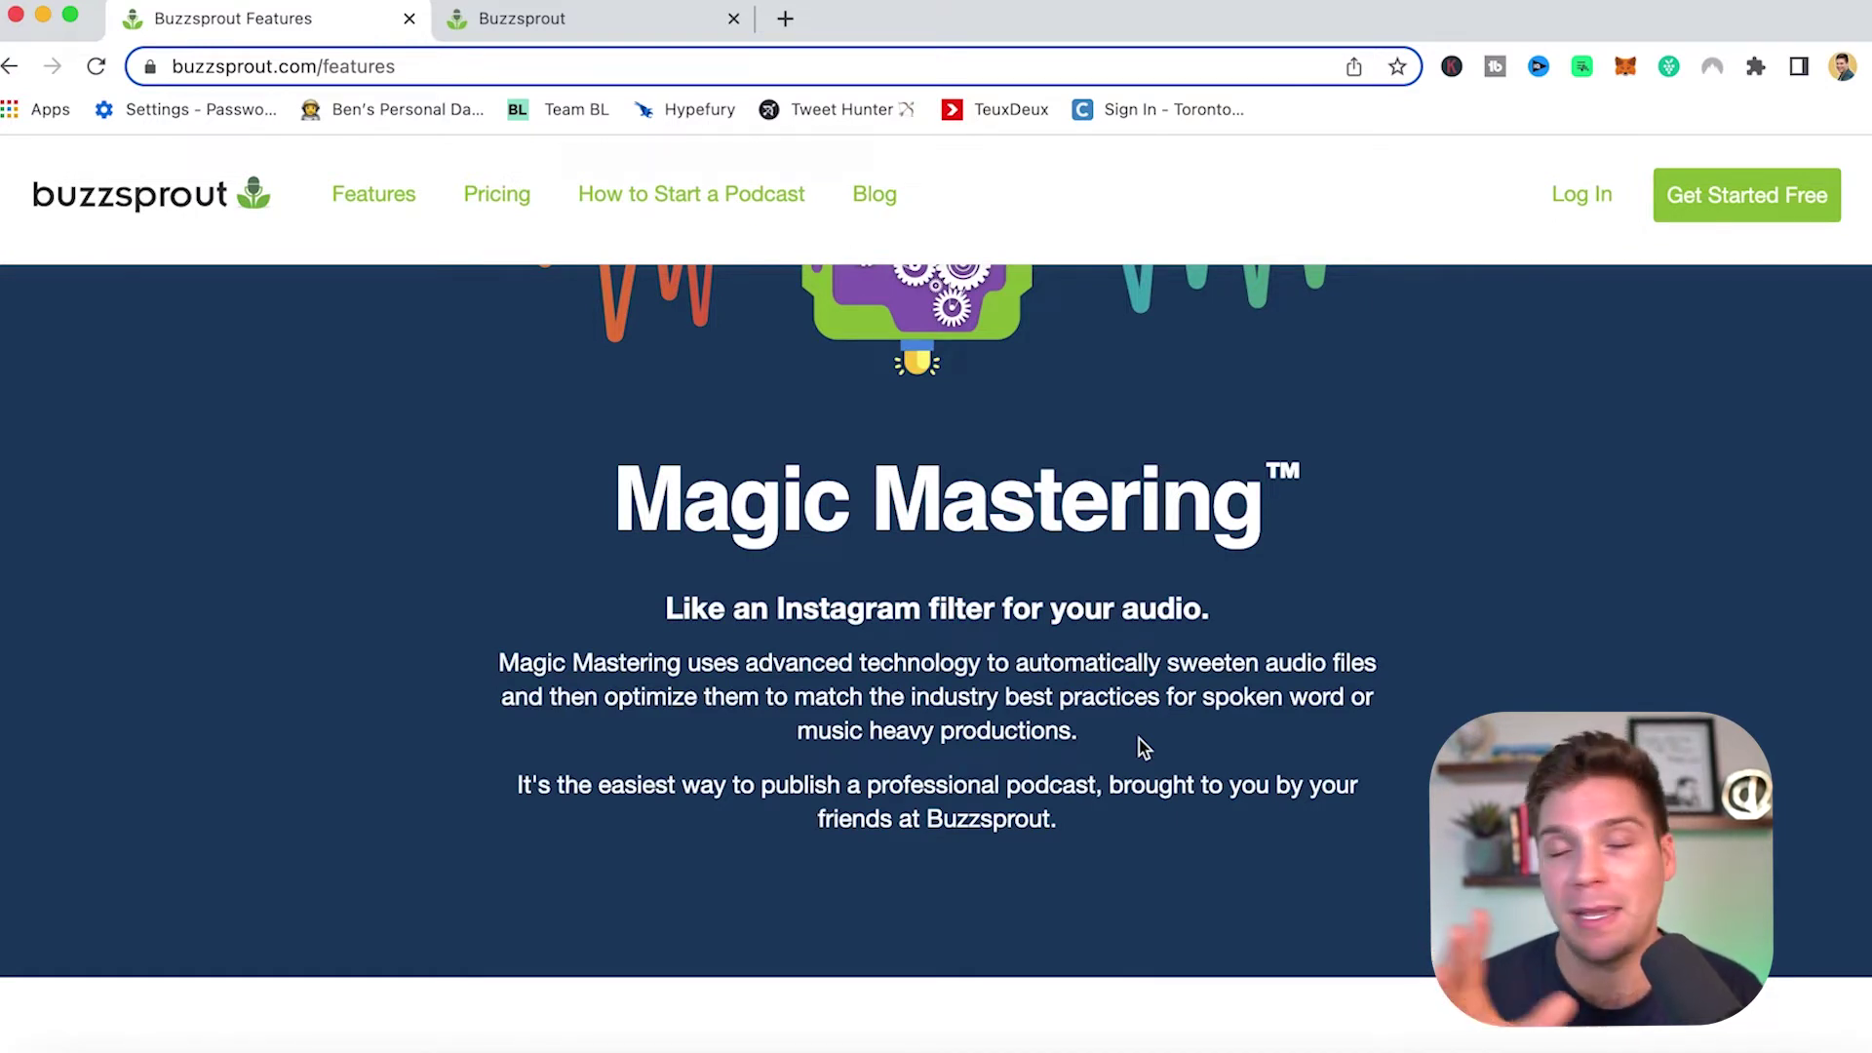
{"action": "scroll", "coordinate": [1138, 739], "scroll_direction": "down", "scroll_amount": 8}
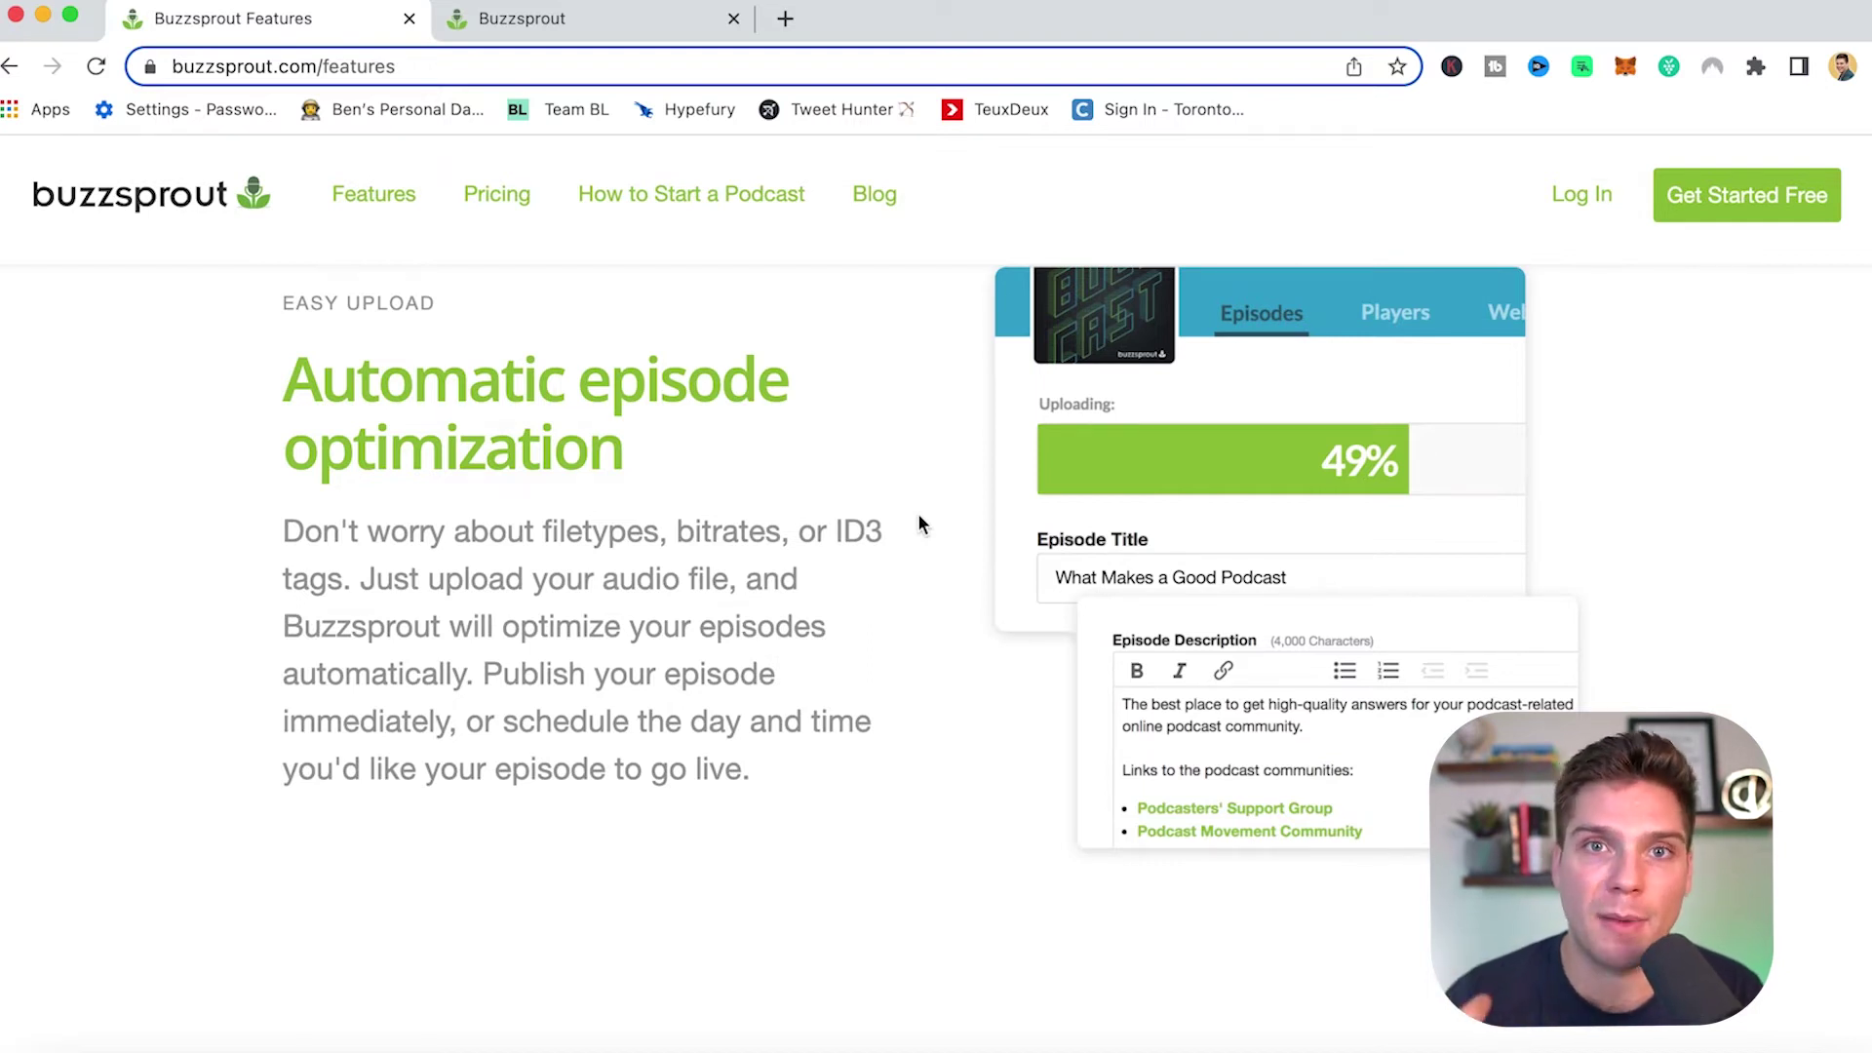
{"action": "key", "text": "ctrl+Tab"}
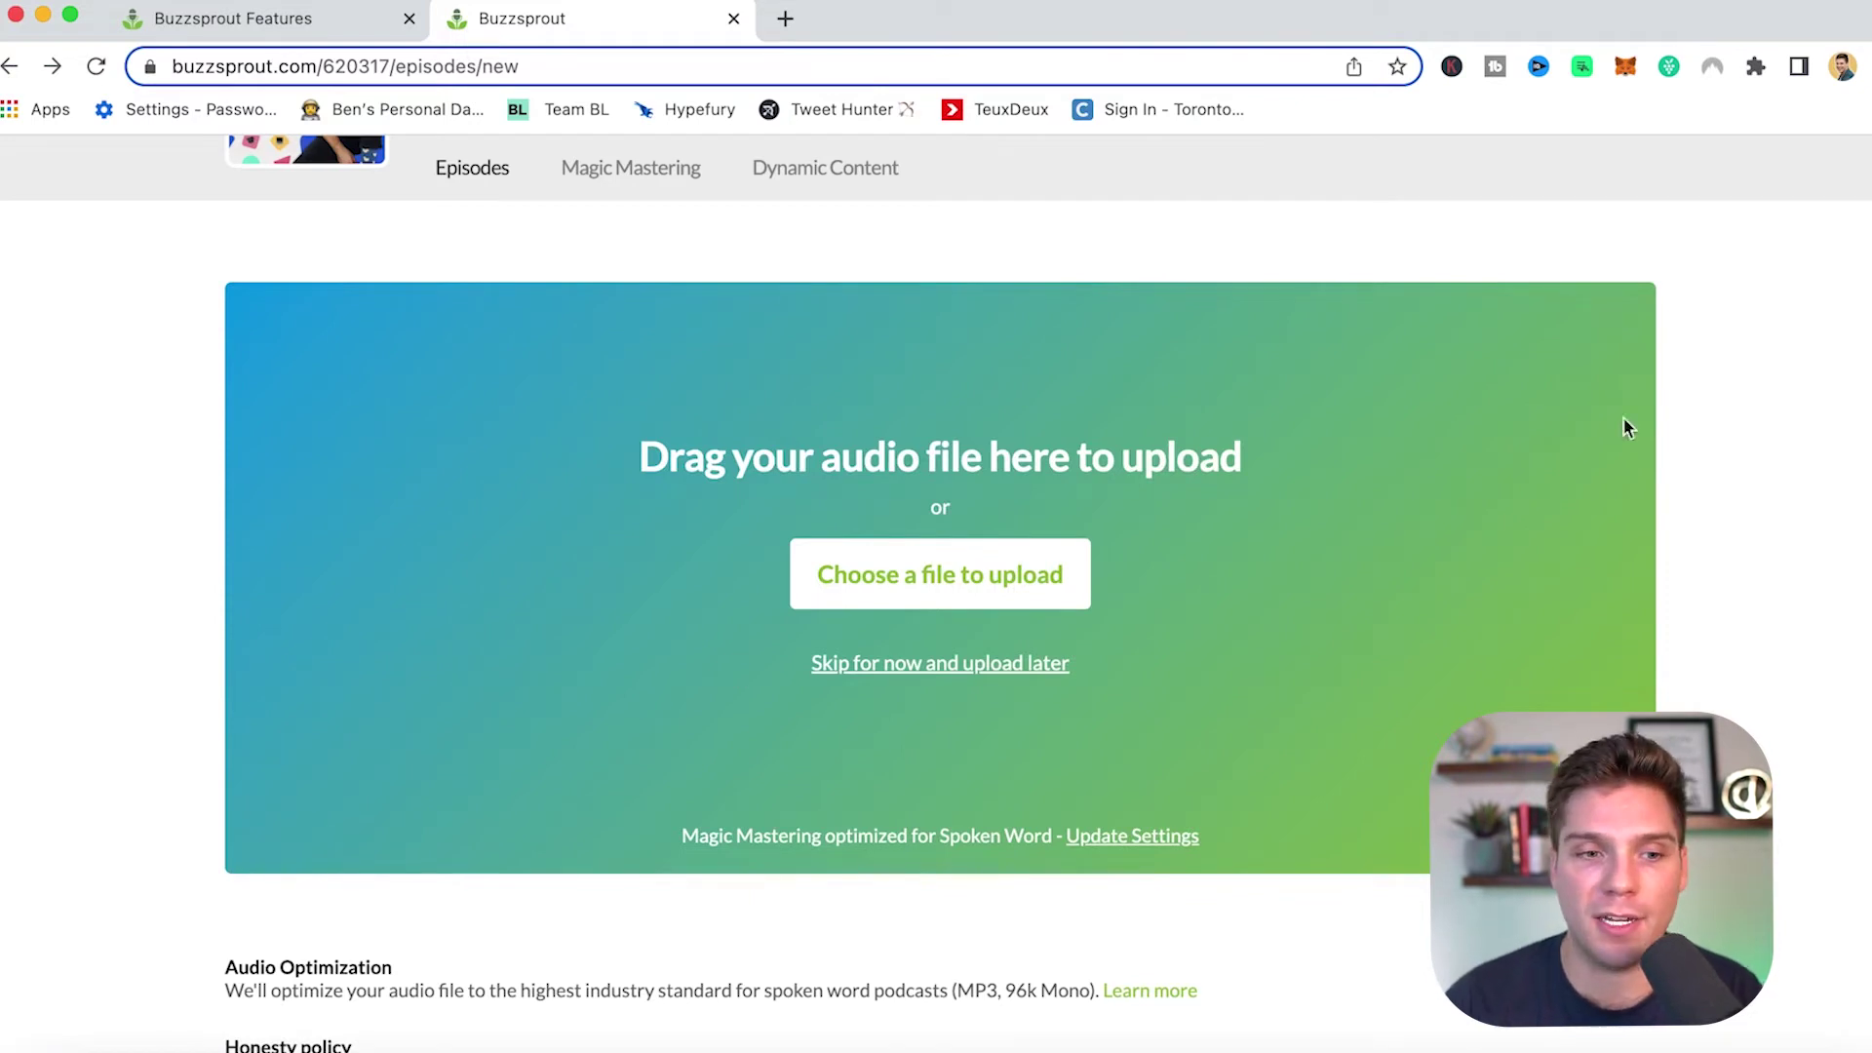
{"action": "left_click", "coordinate": [256, 21]}
{"action": "scroll", "coordinate": [680, 466], "scroll_direction": "up", "scroll_amount": 3}
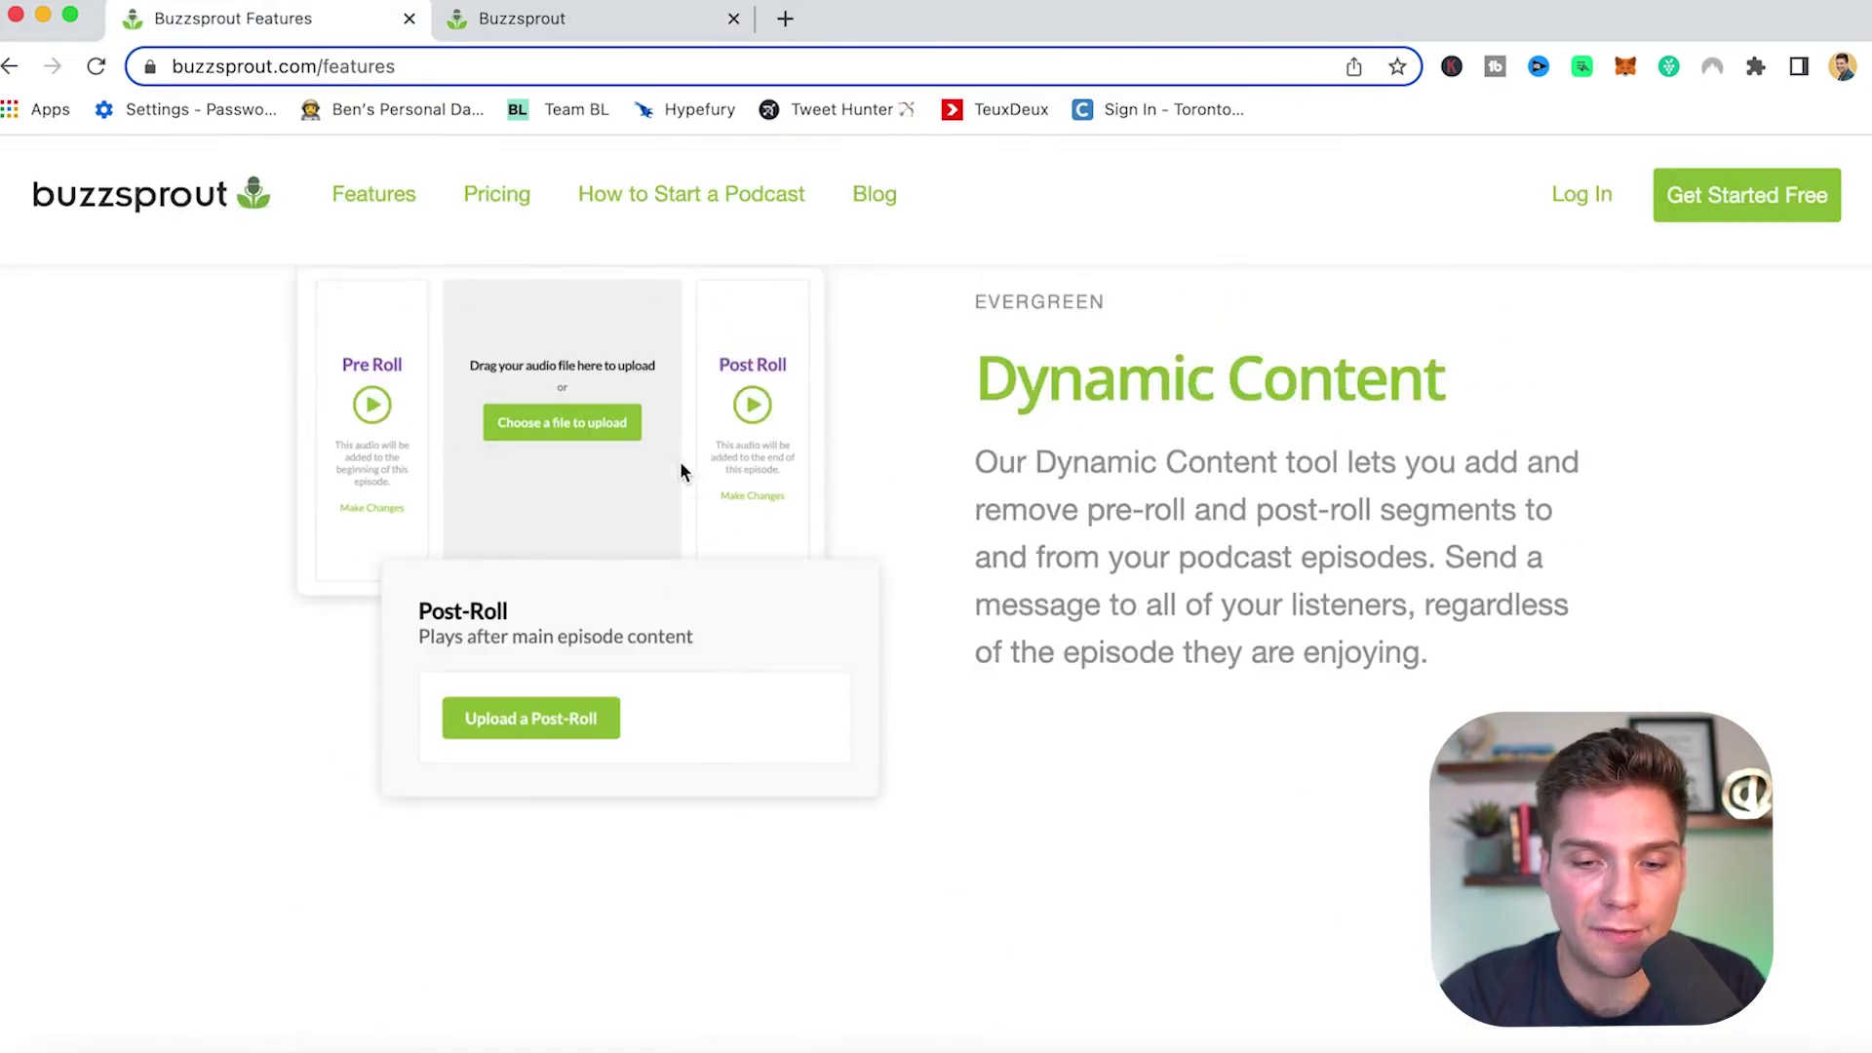
{"action": "scroll", "coordinate": [1659, 618], "scroll_direction": "down", "scroll_amount": 1}
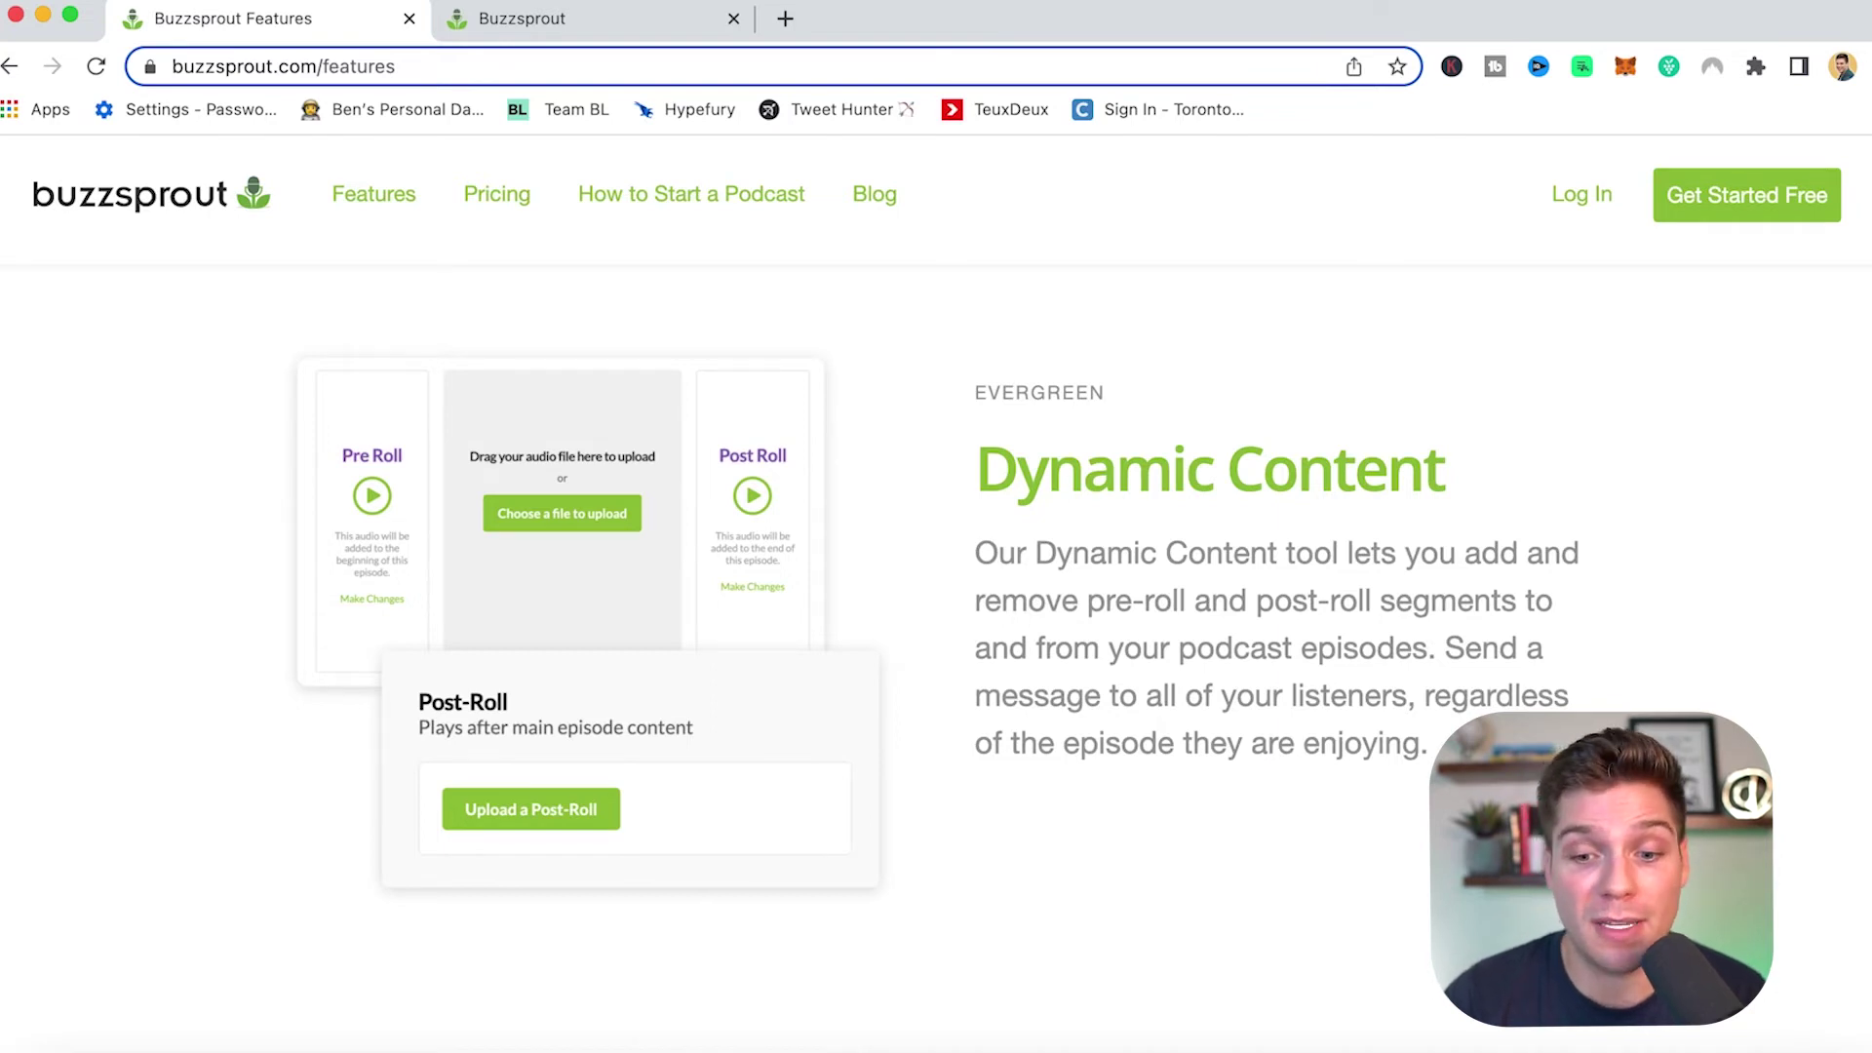
{"action": "scroll", "coordinate": [935, 585], "scroll_direction": "down", "scroll_amount": 10}
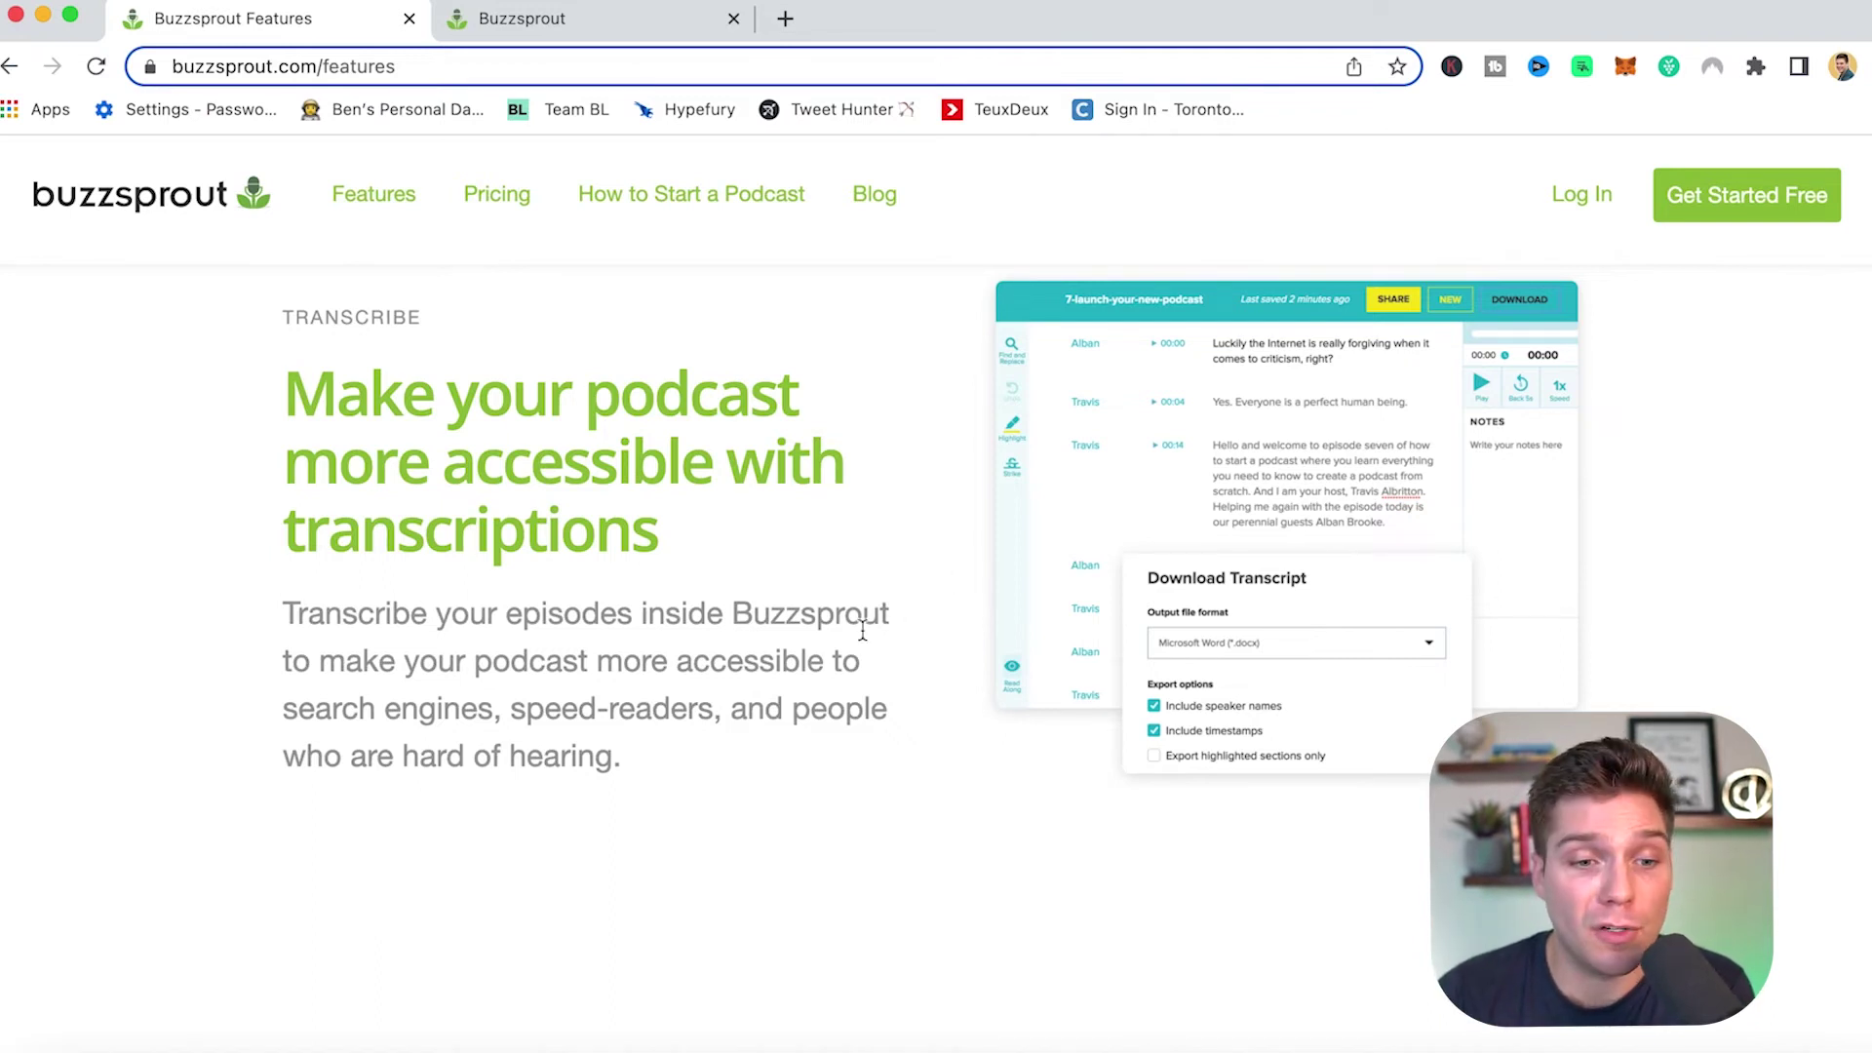
{"action": "key", "text": "ctrl+Tab"}
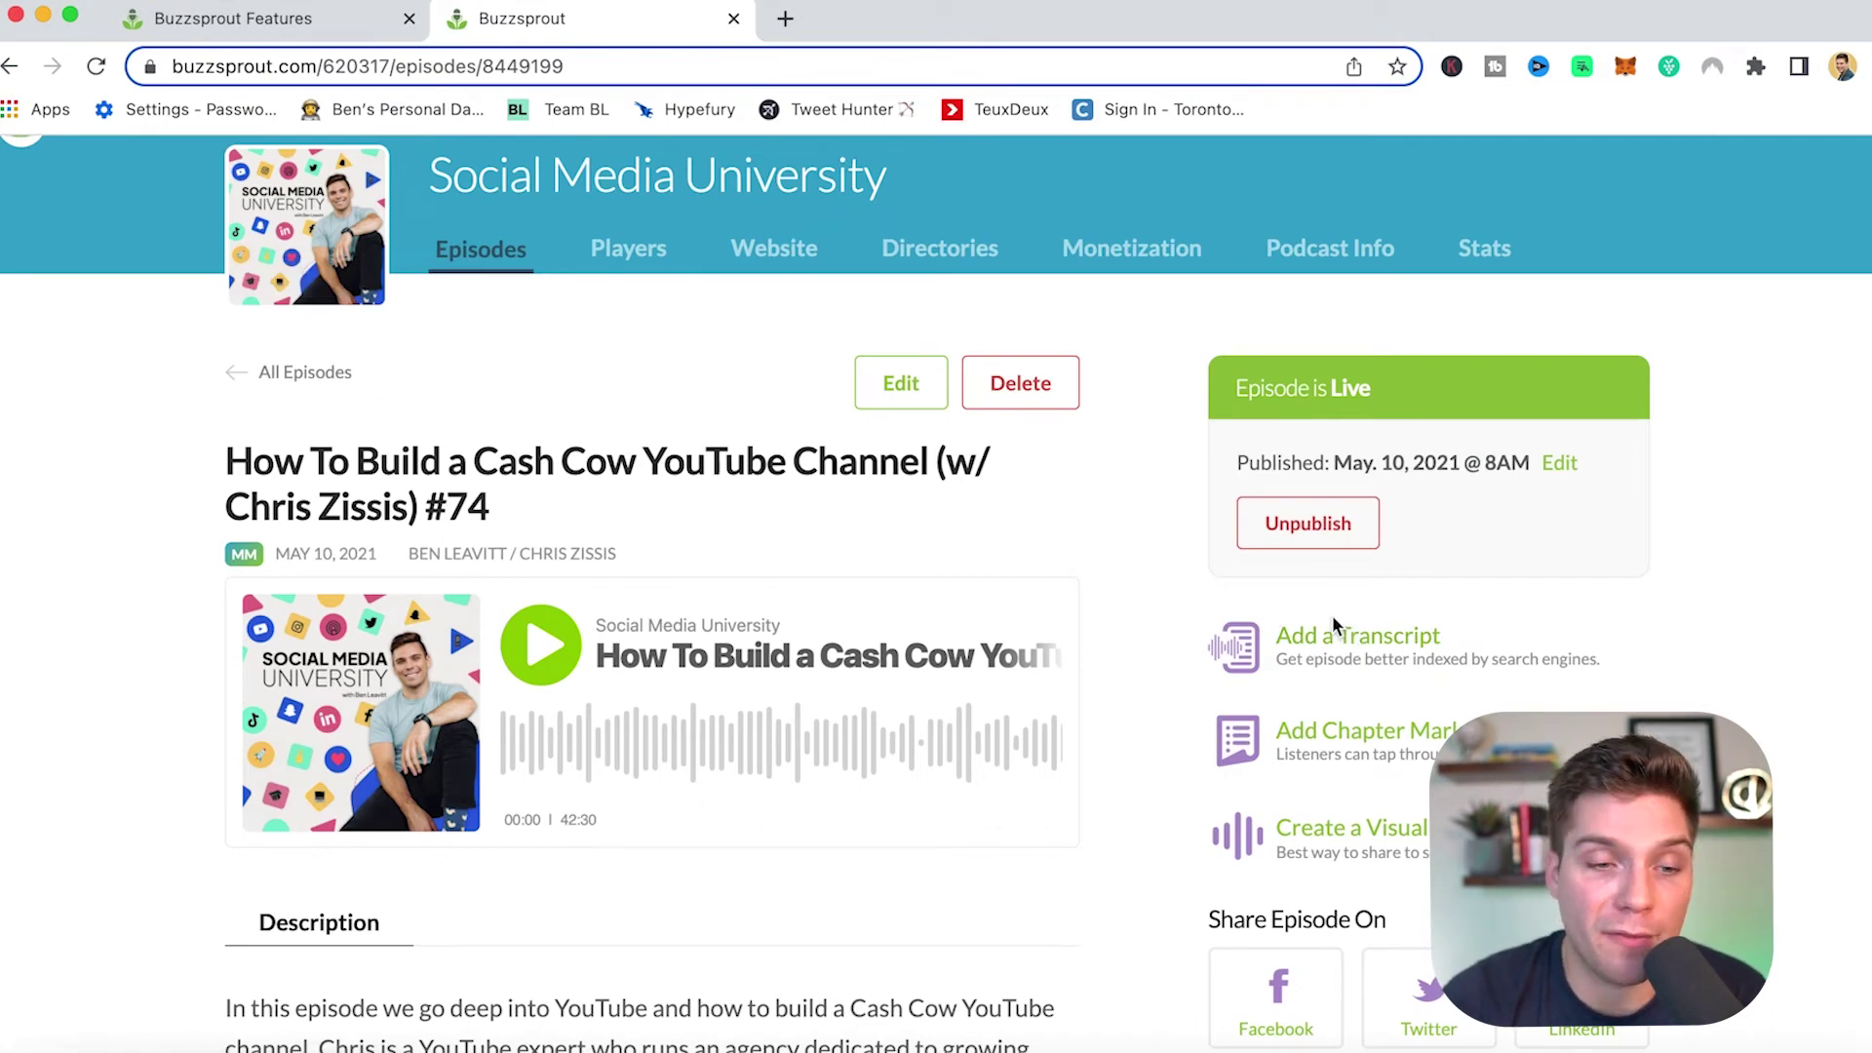
{"action": "key", "text": "ctrl+Tab"}
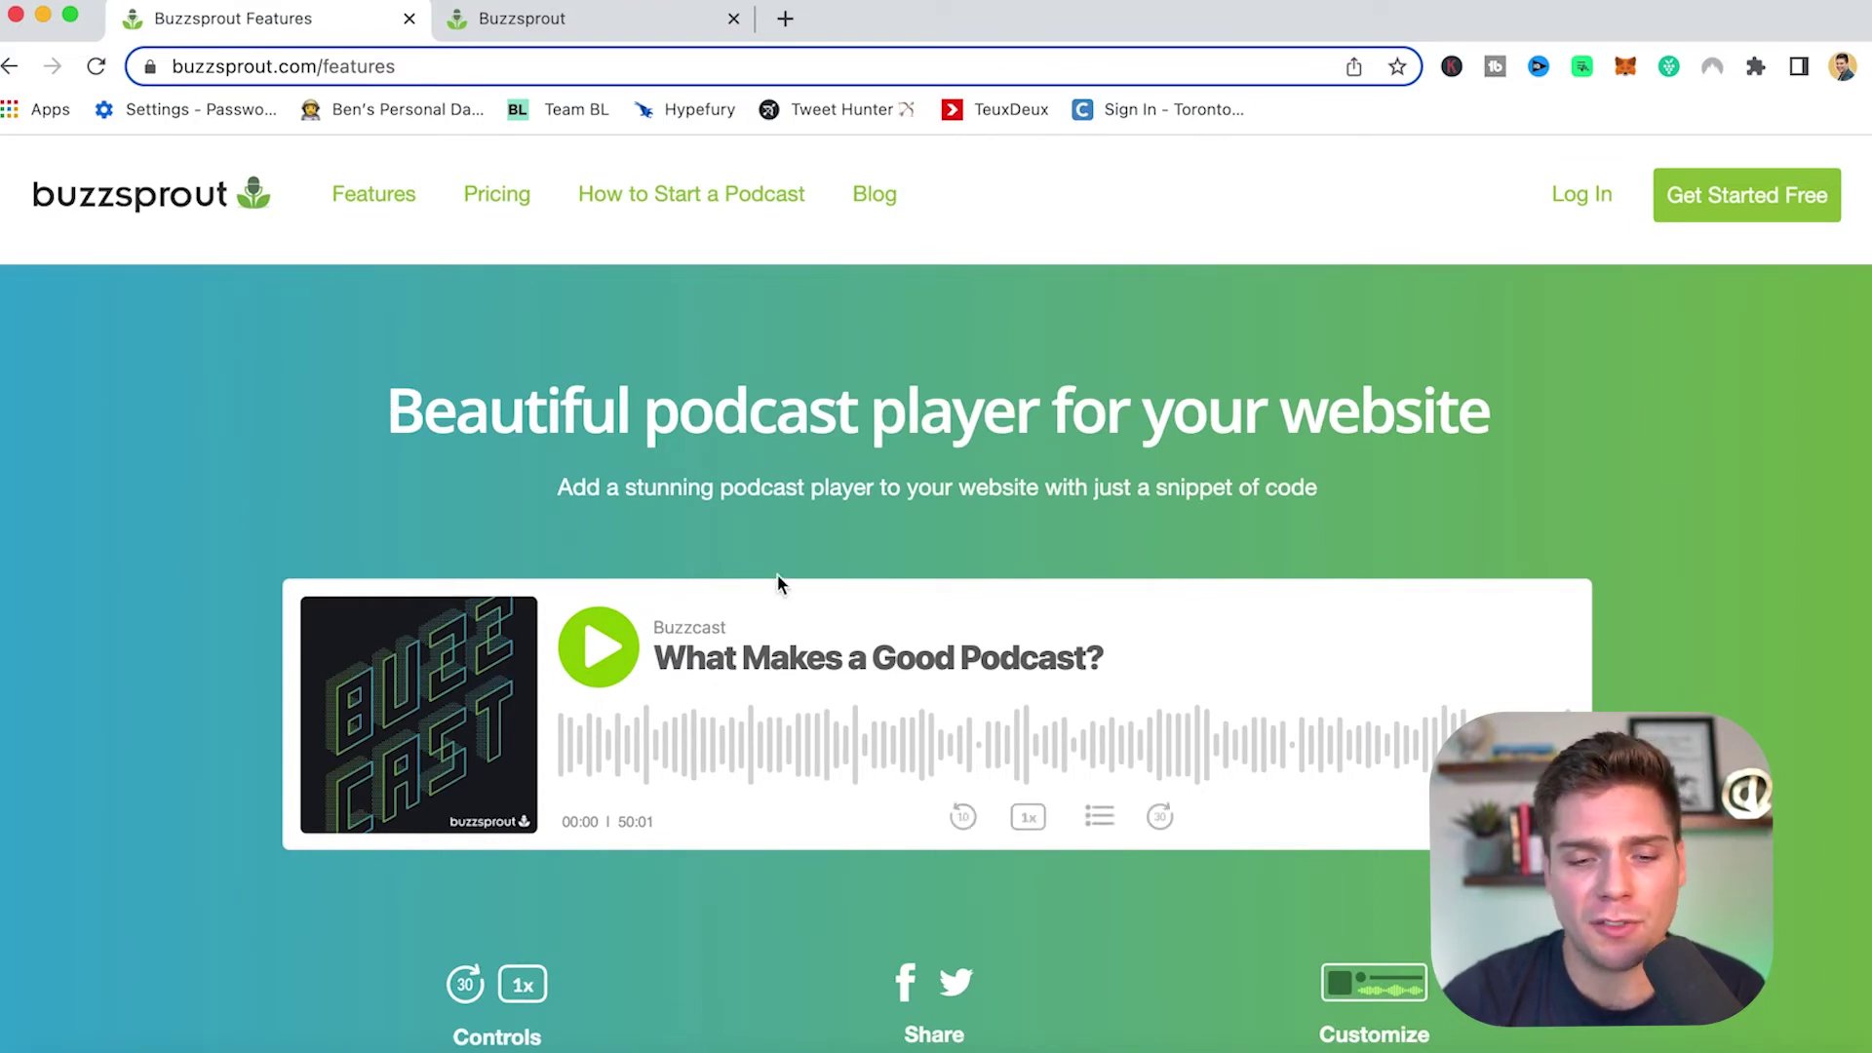
{"action": "scroll", "coordinate": [721, 529], "scroll_direction": "down", "scroll_amount": 1}
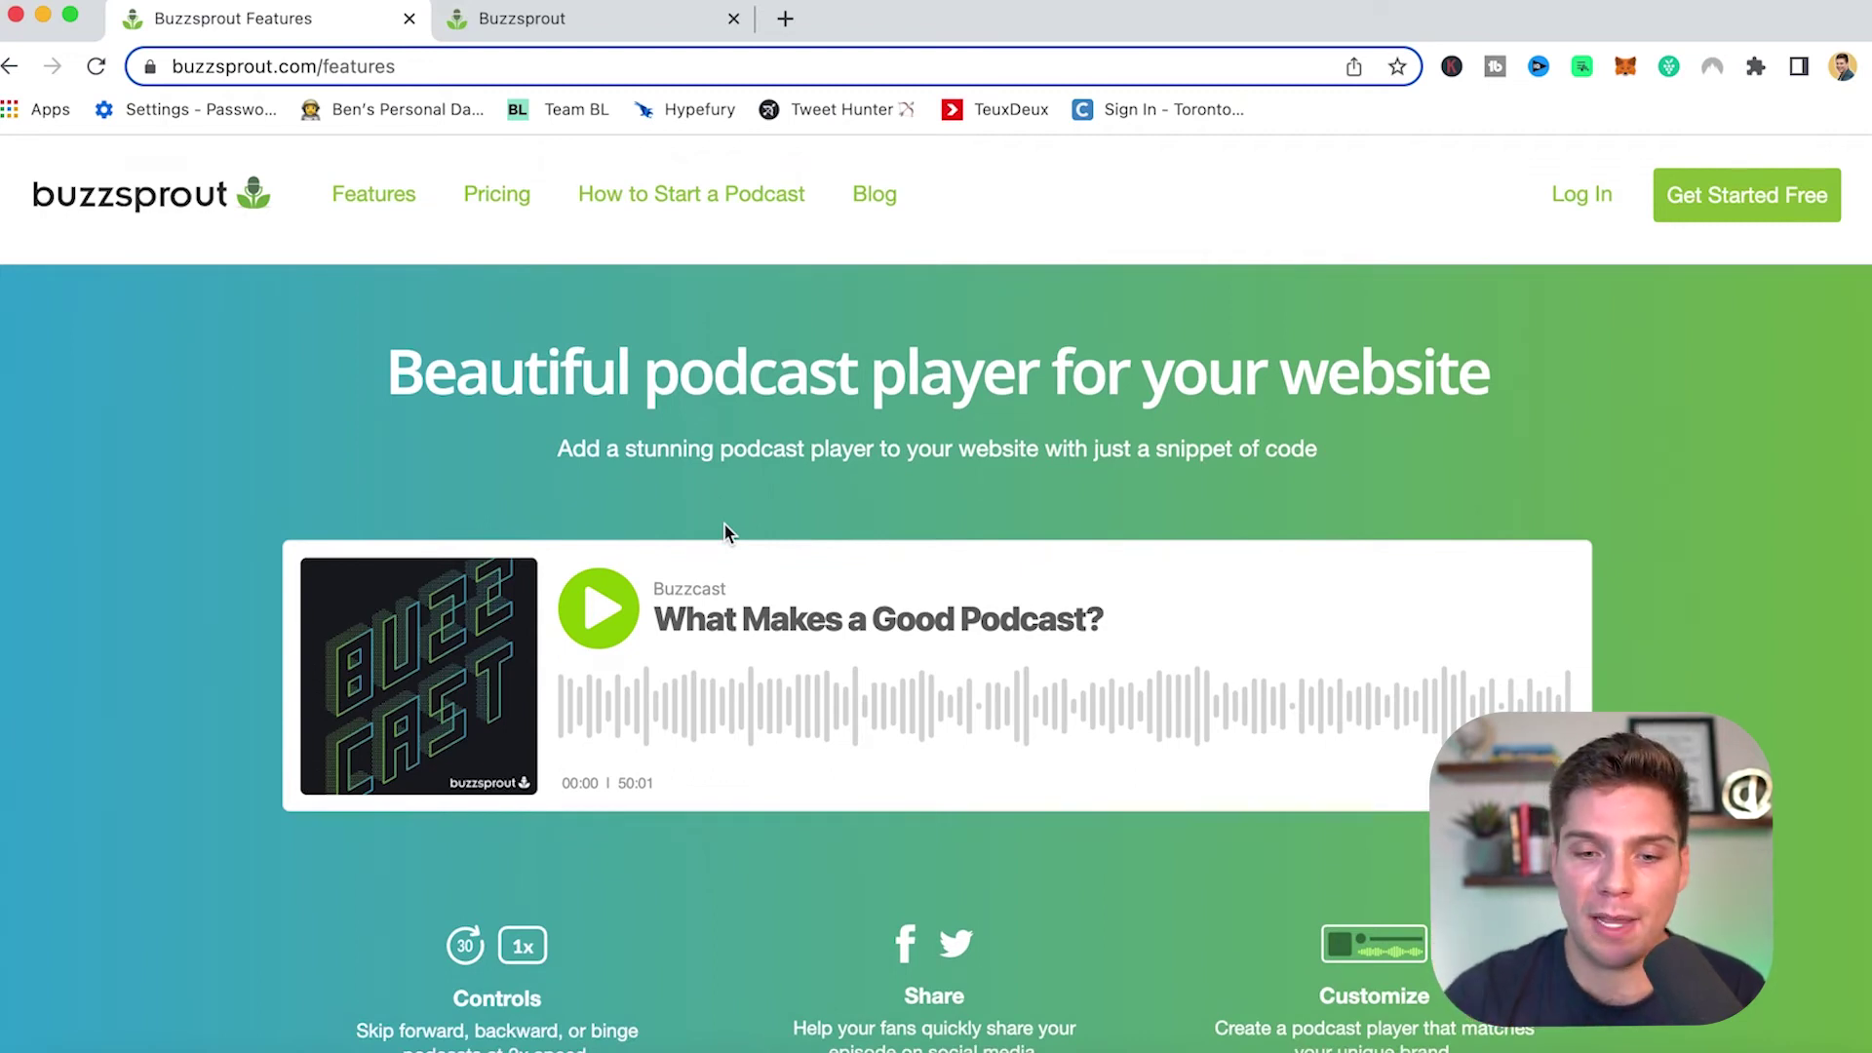
{"action": "mouse_move", "coordinate": [600, 584]}
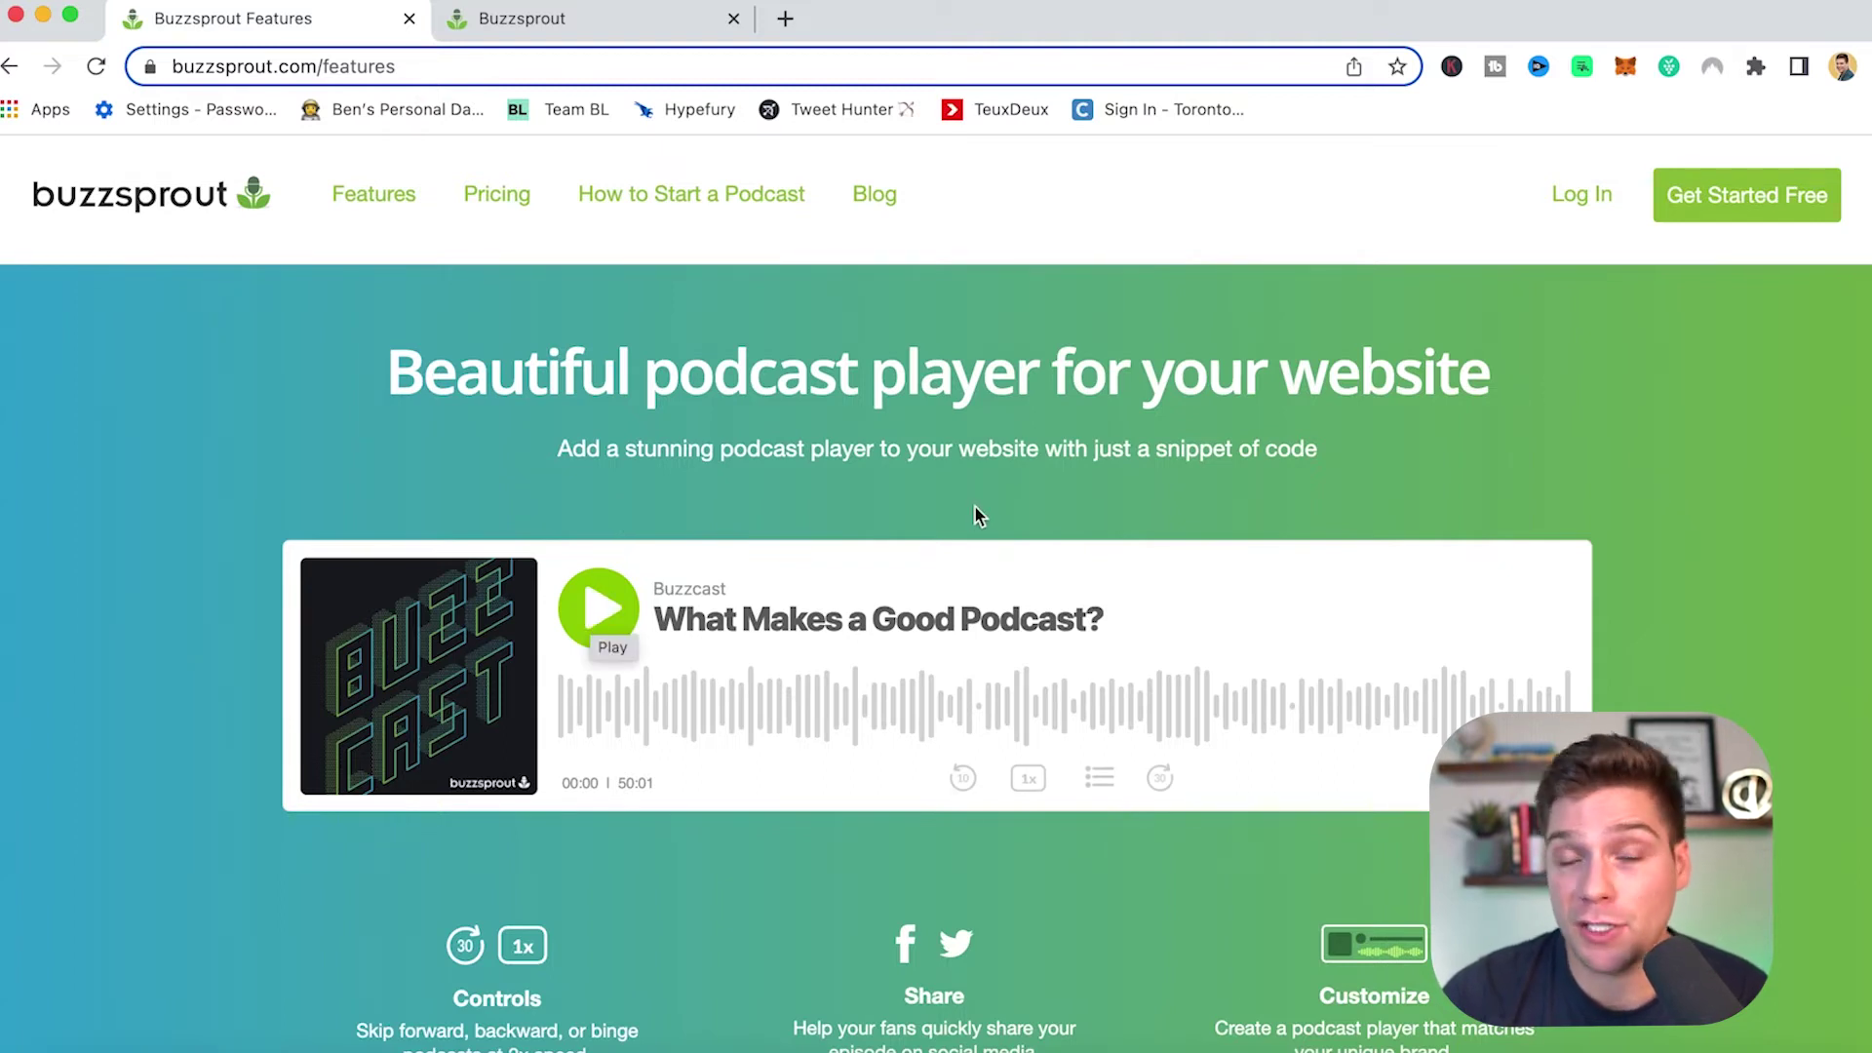
{"action": "scroll", "coordinate": [941, 382], "scroll_direction": "down", "scroll_amount": 2}
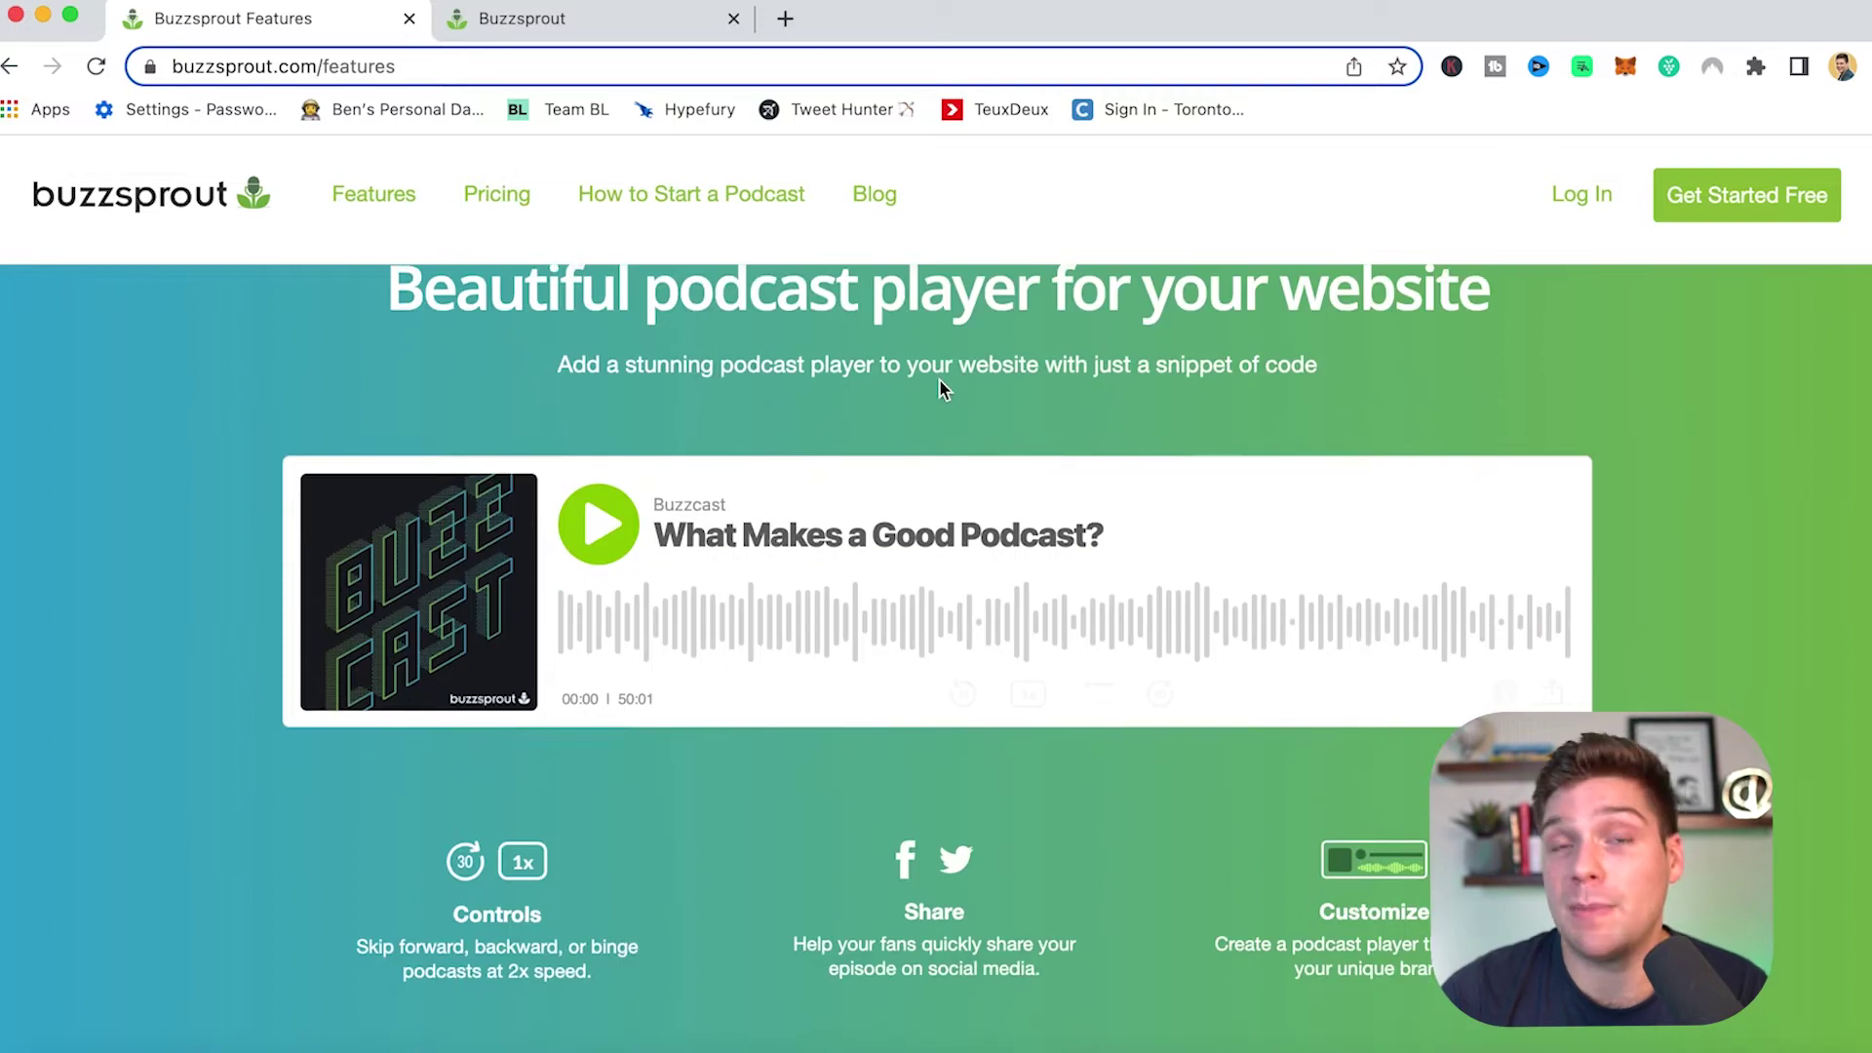
{"action": "mouse_move", "coordinate": [740, 451]}
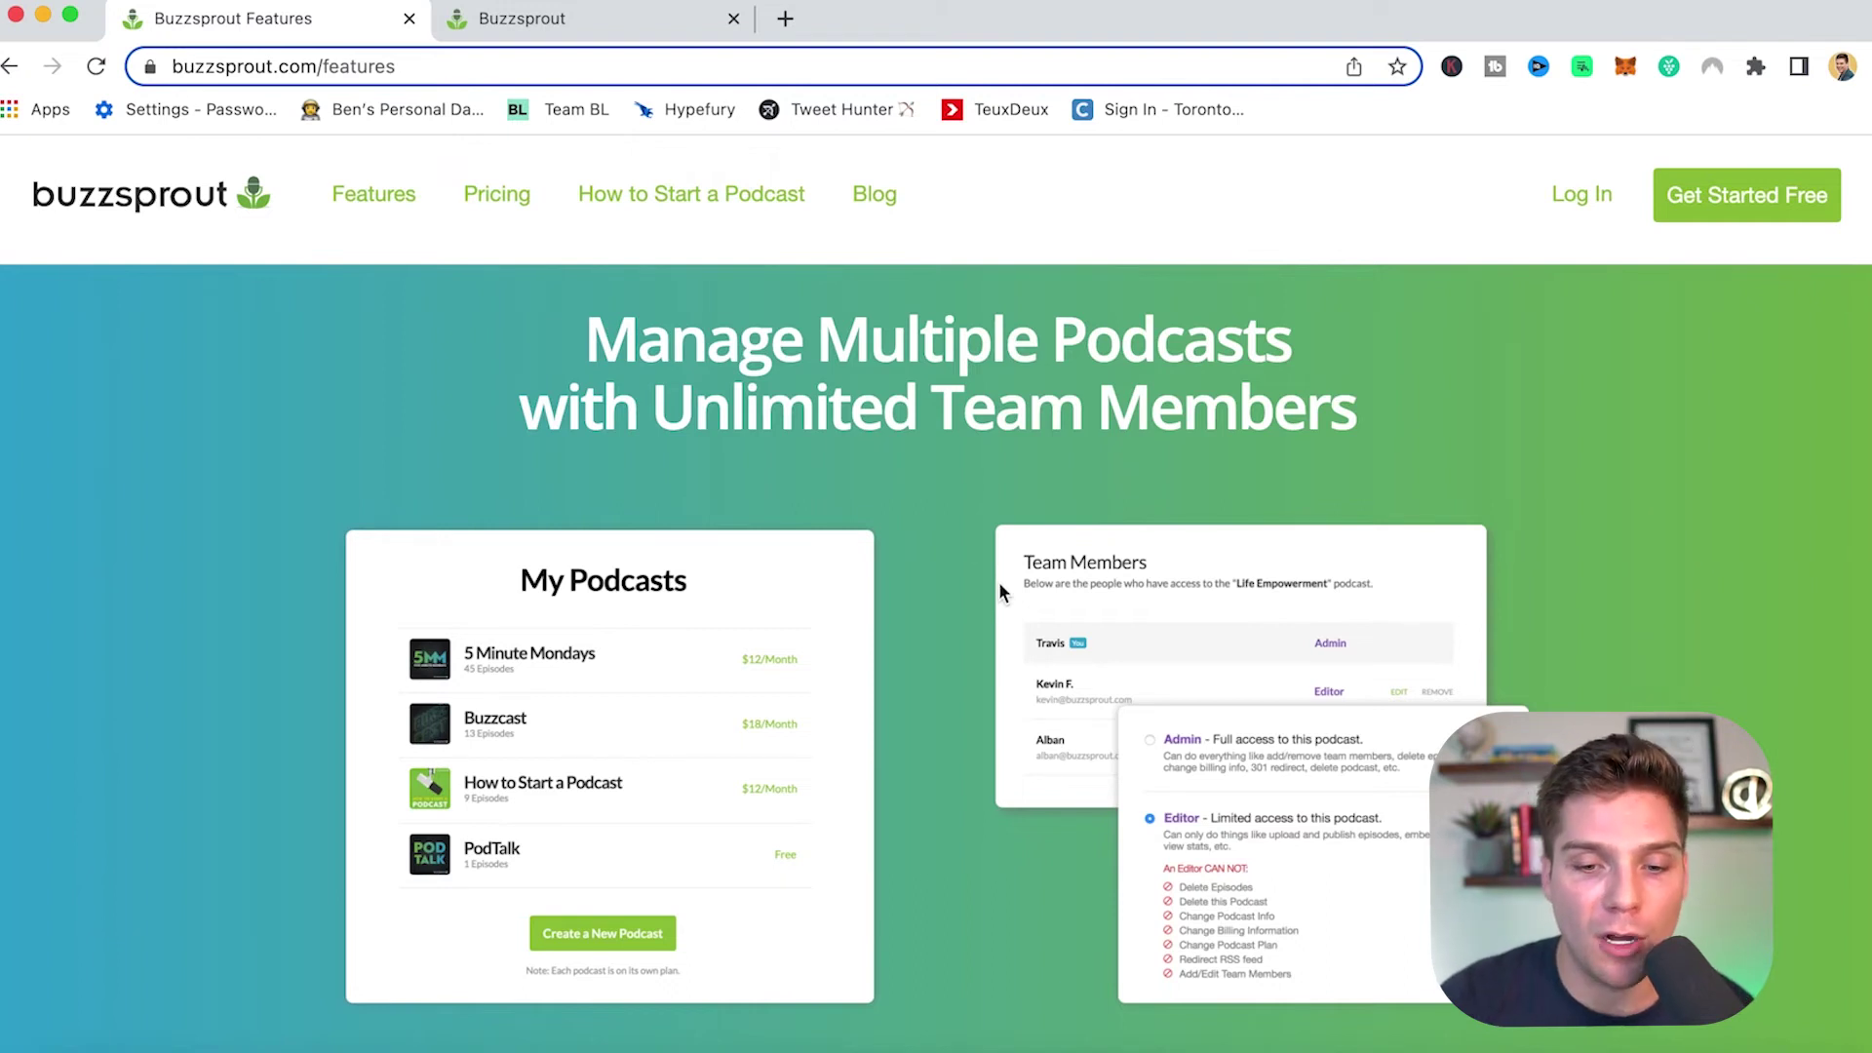
{"action": "scroll", "coordinate": [636, 509], "scroll_direction": "down", "scroll_amount": 10}
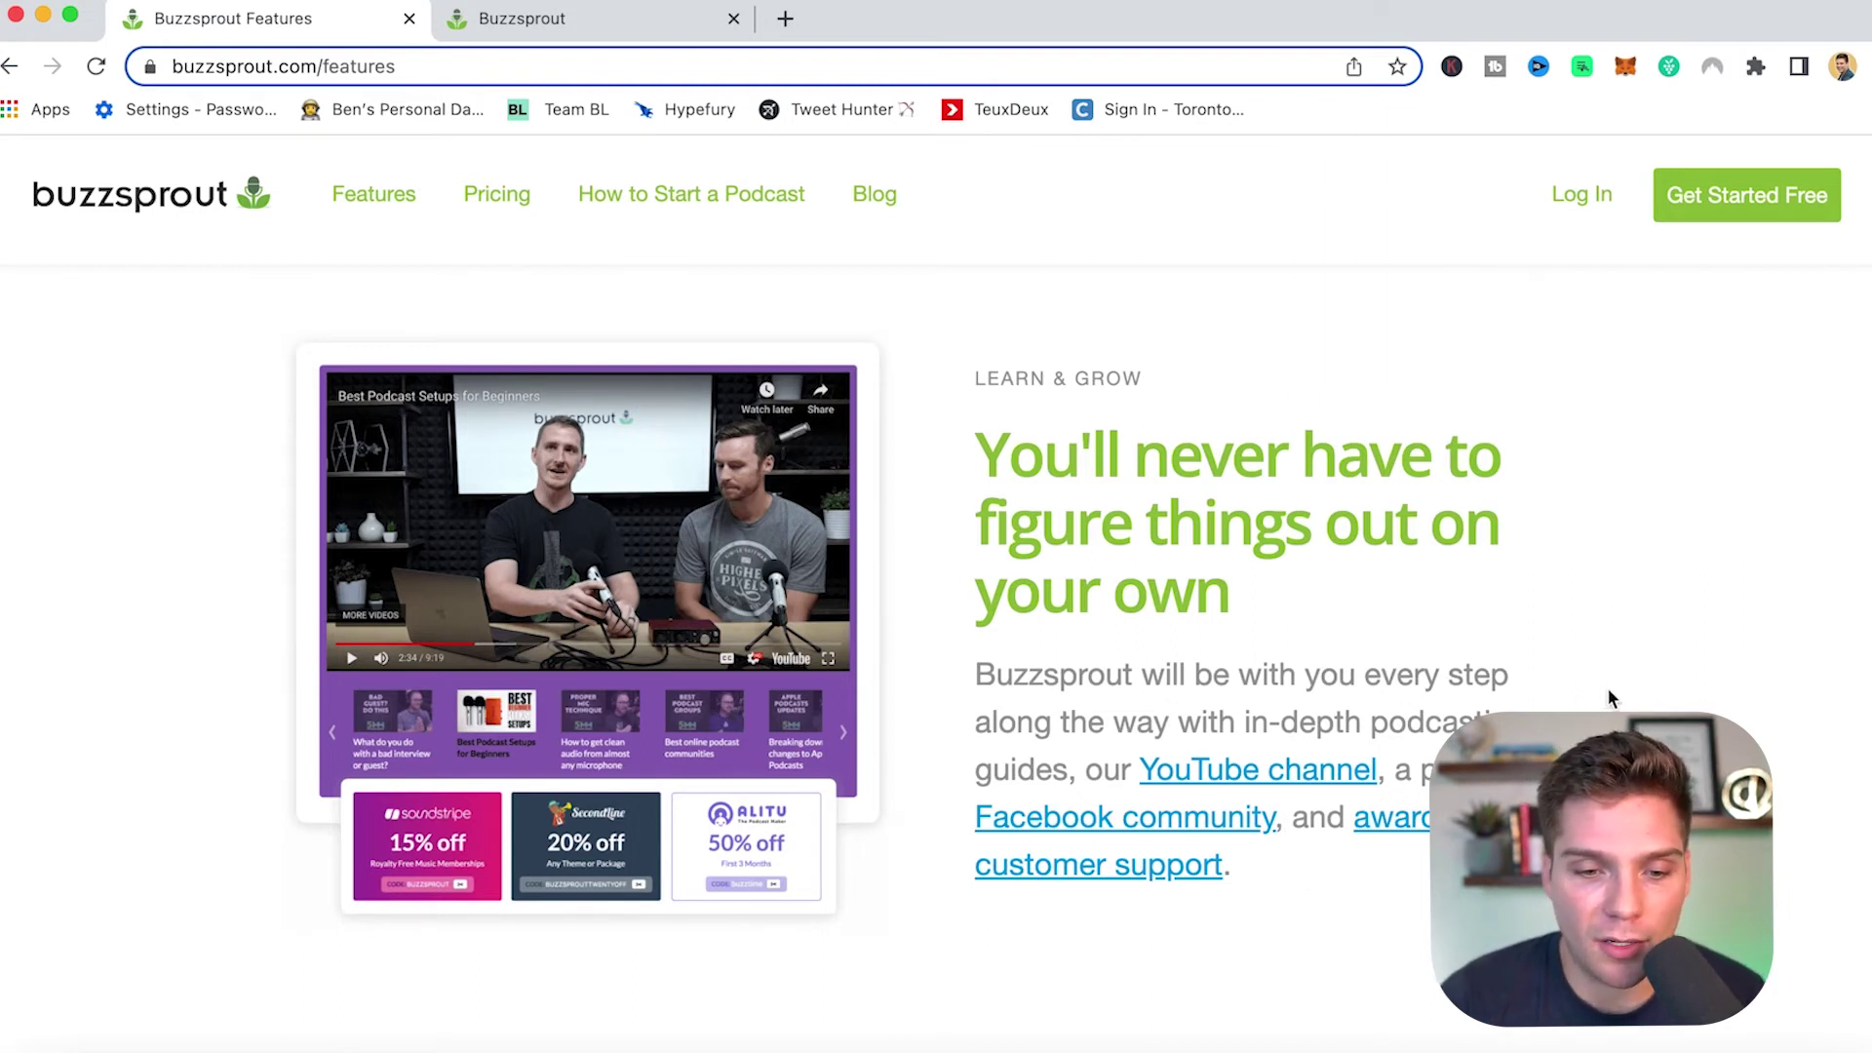
{"action": "scroll", "coordinate": [1607, 687], "scroll_direction": "down", "scroll_amount": 10}
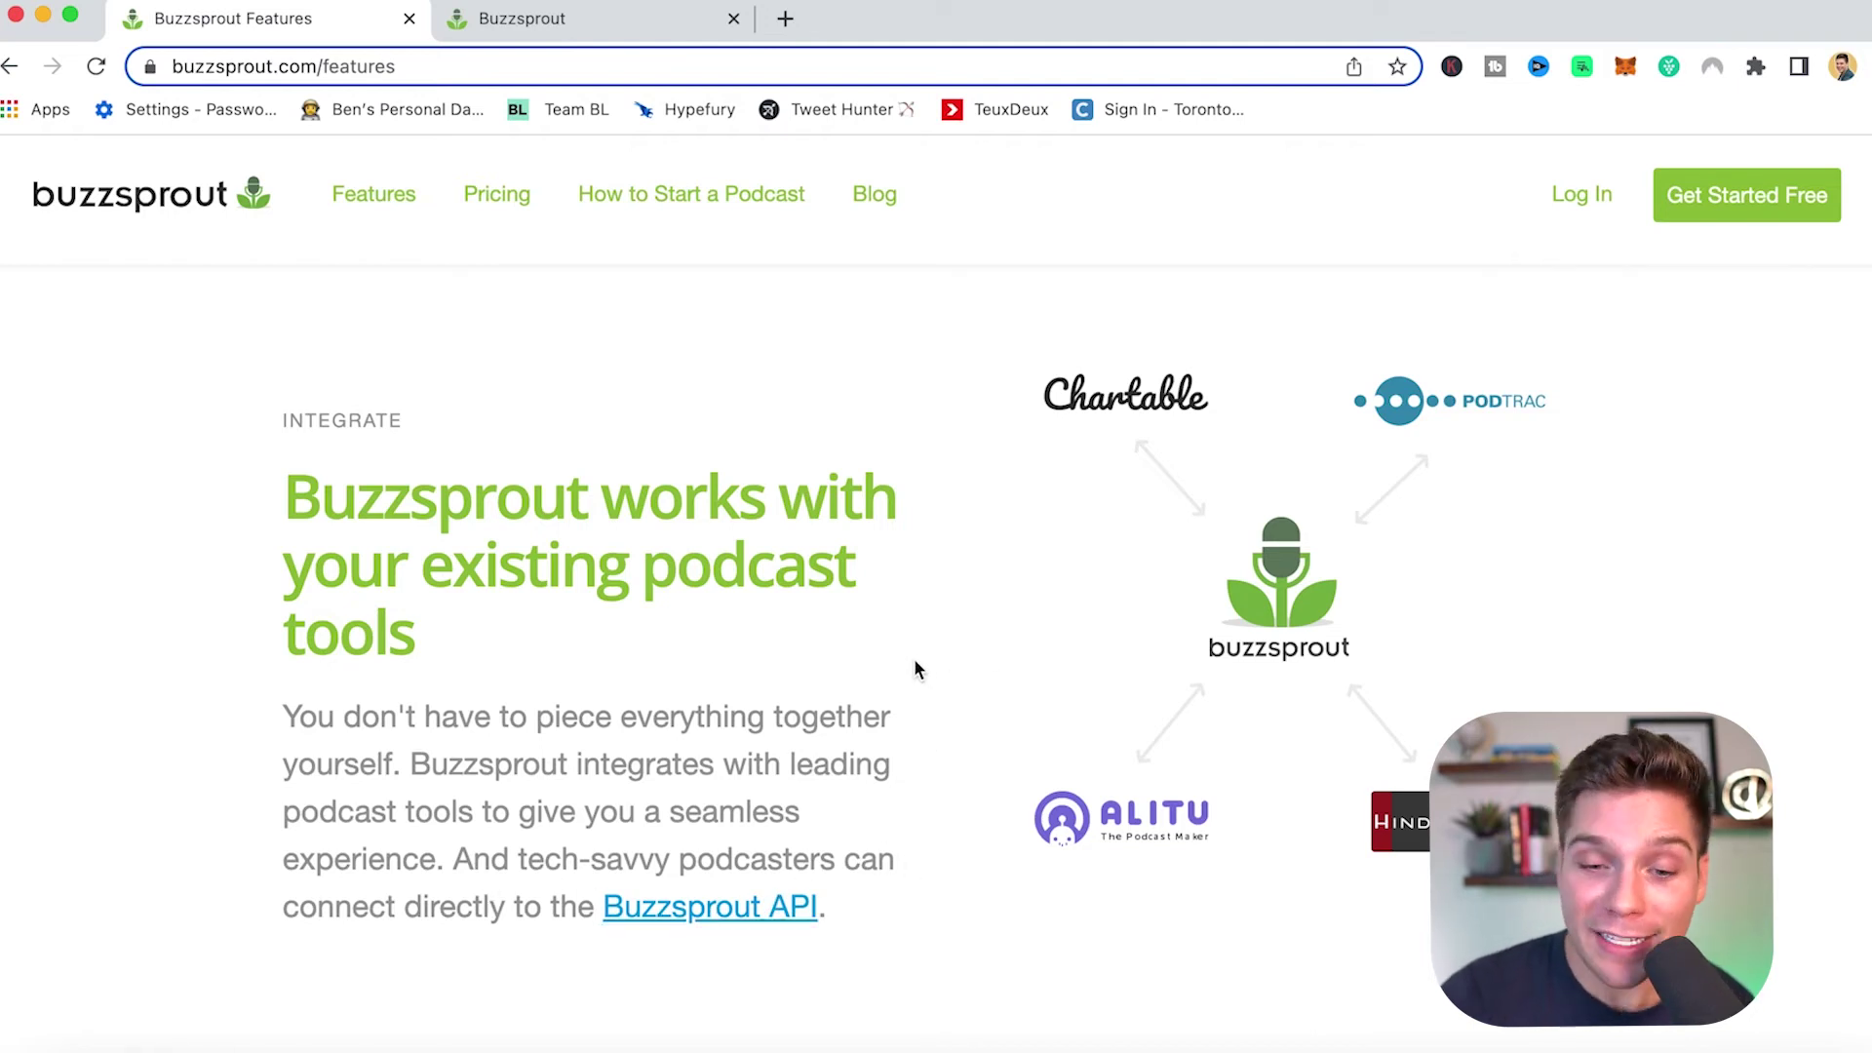
{"action": "scroll", "coordinate": [915, 660], "scroll_direction": "down", "scroll_amount": 3}
{"action": "scroll", "coordinate": [912, 660], "scroll_direction": "up", "scroll_amount": 3}
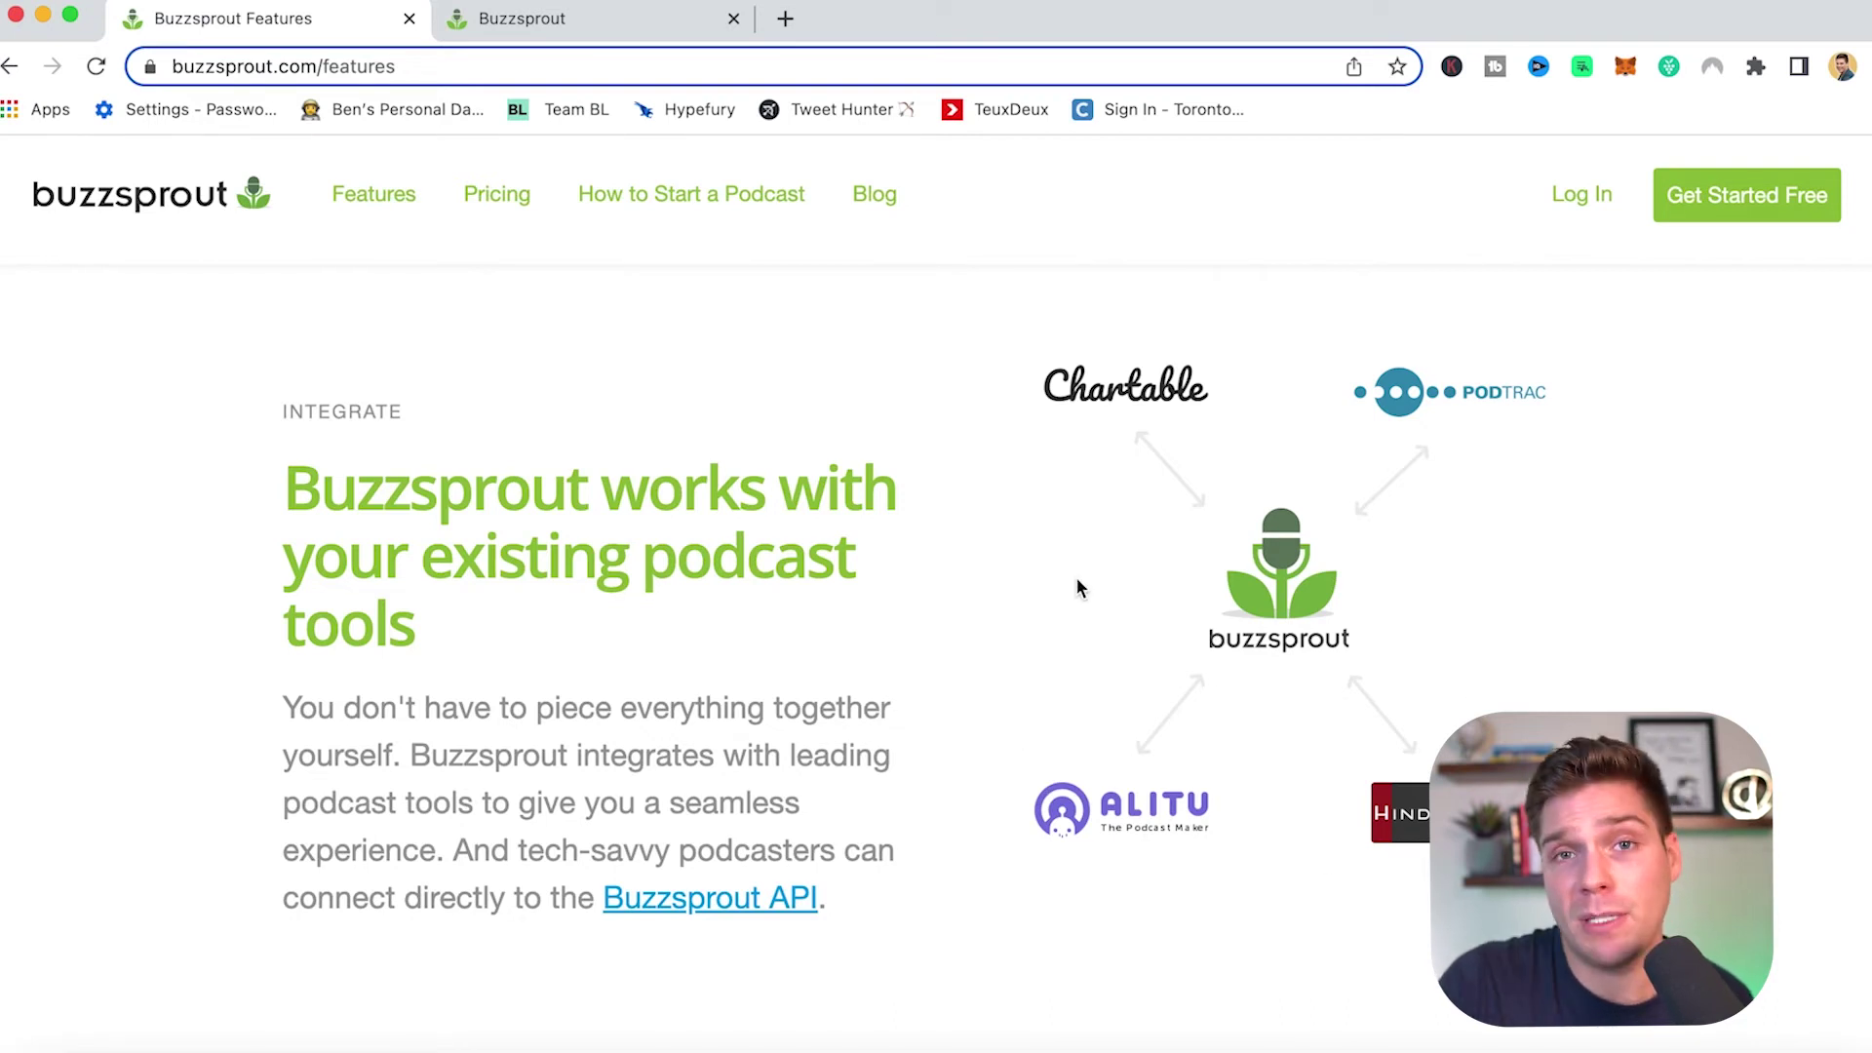
{"action": "scroll", "coordinate": [990, 616], "scroll_direction": "down", "scroll_amount": 10}
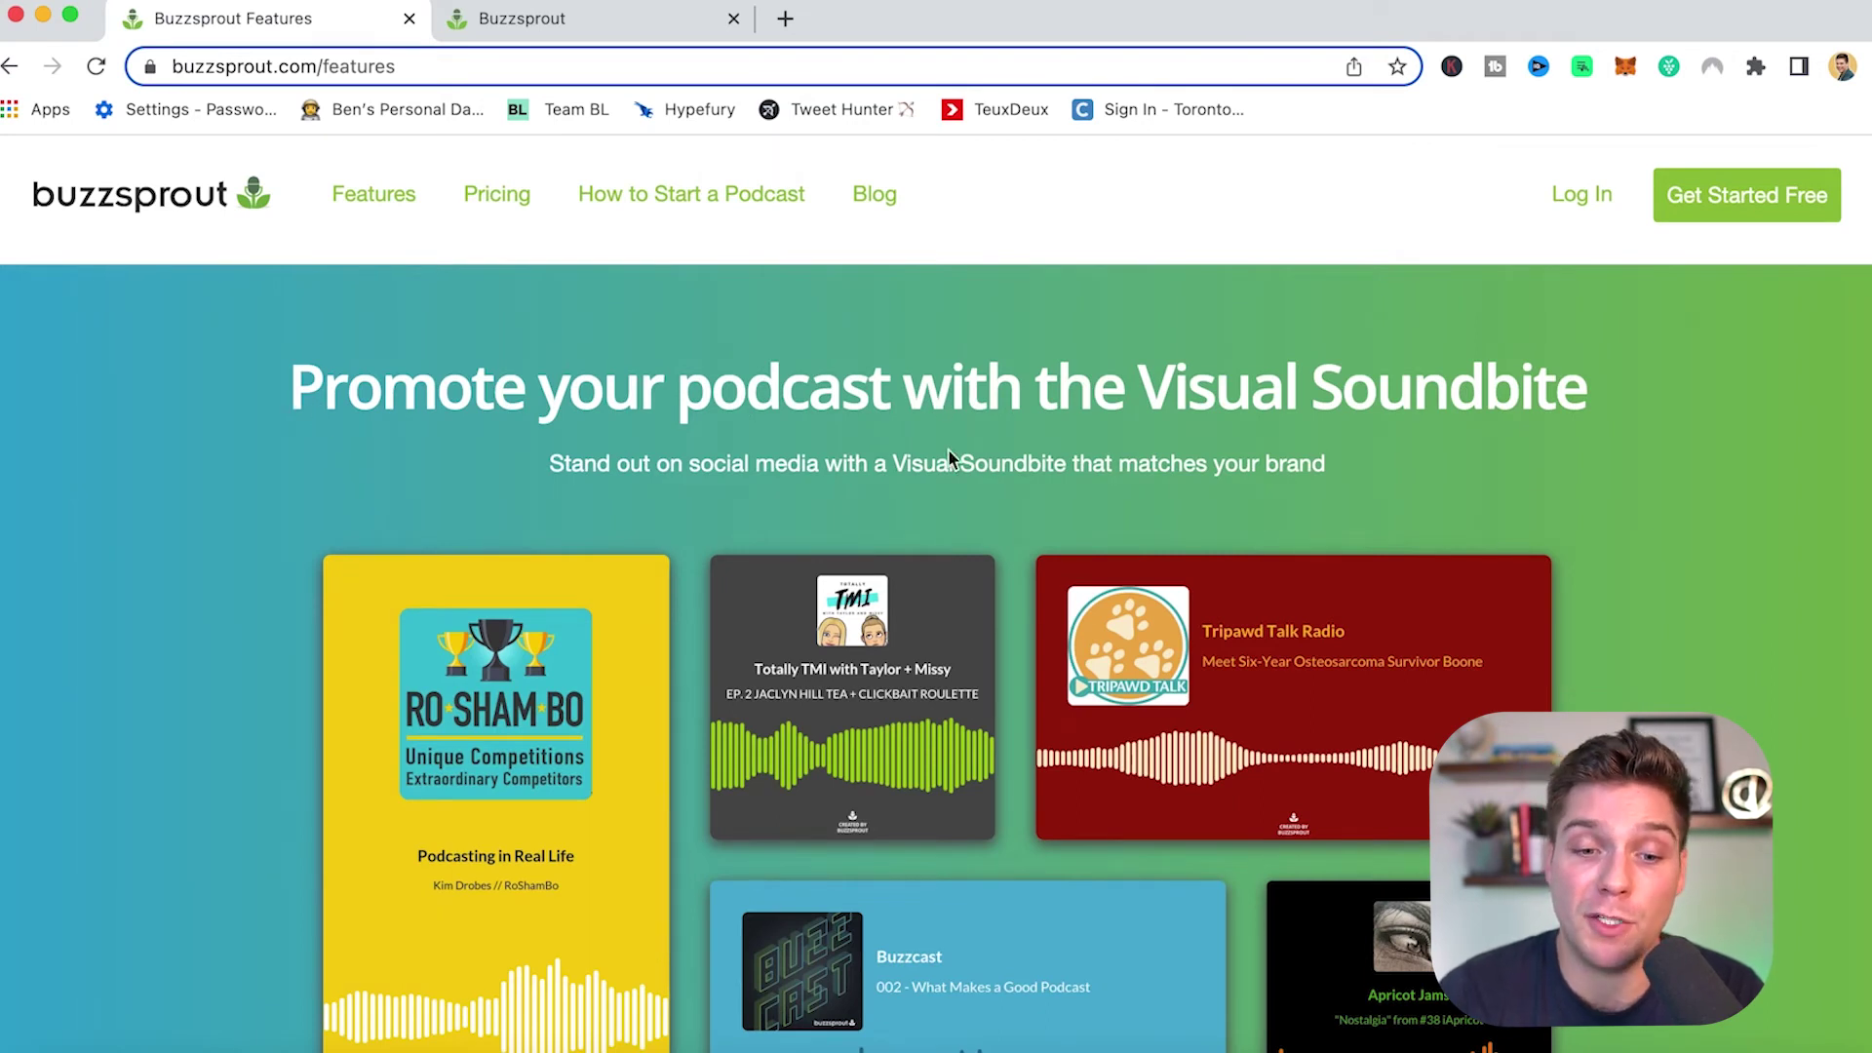
Scroll past the Visual Soundbite cards to the Celebrate milestone and weekly stats emails.
{"action": "scroll", "coordinate": [1008, 462], "scroll_direction": "down", "scroll_amount": 1}
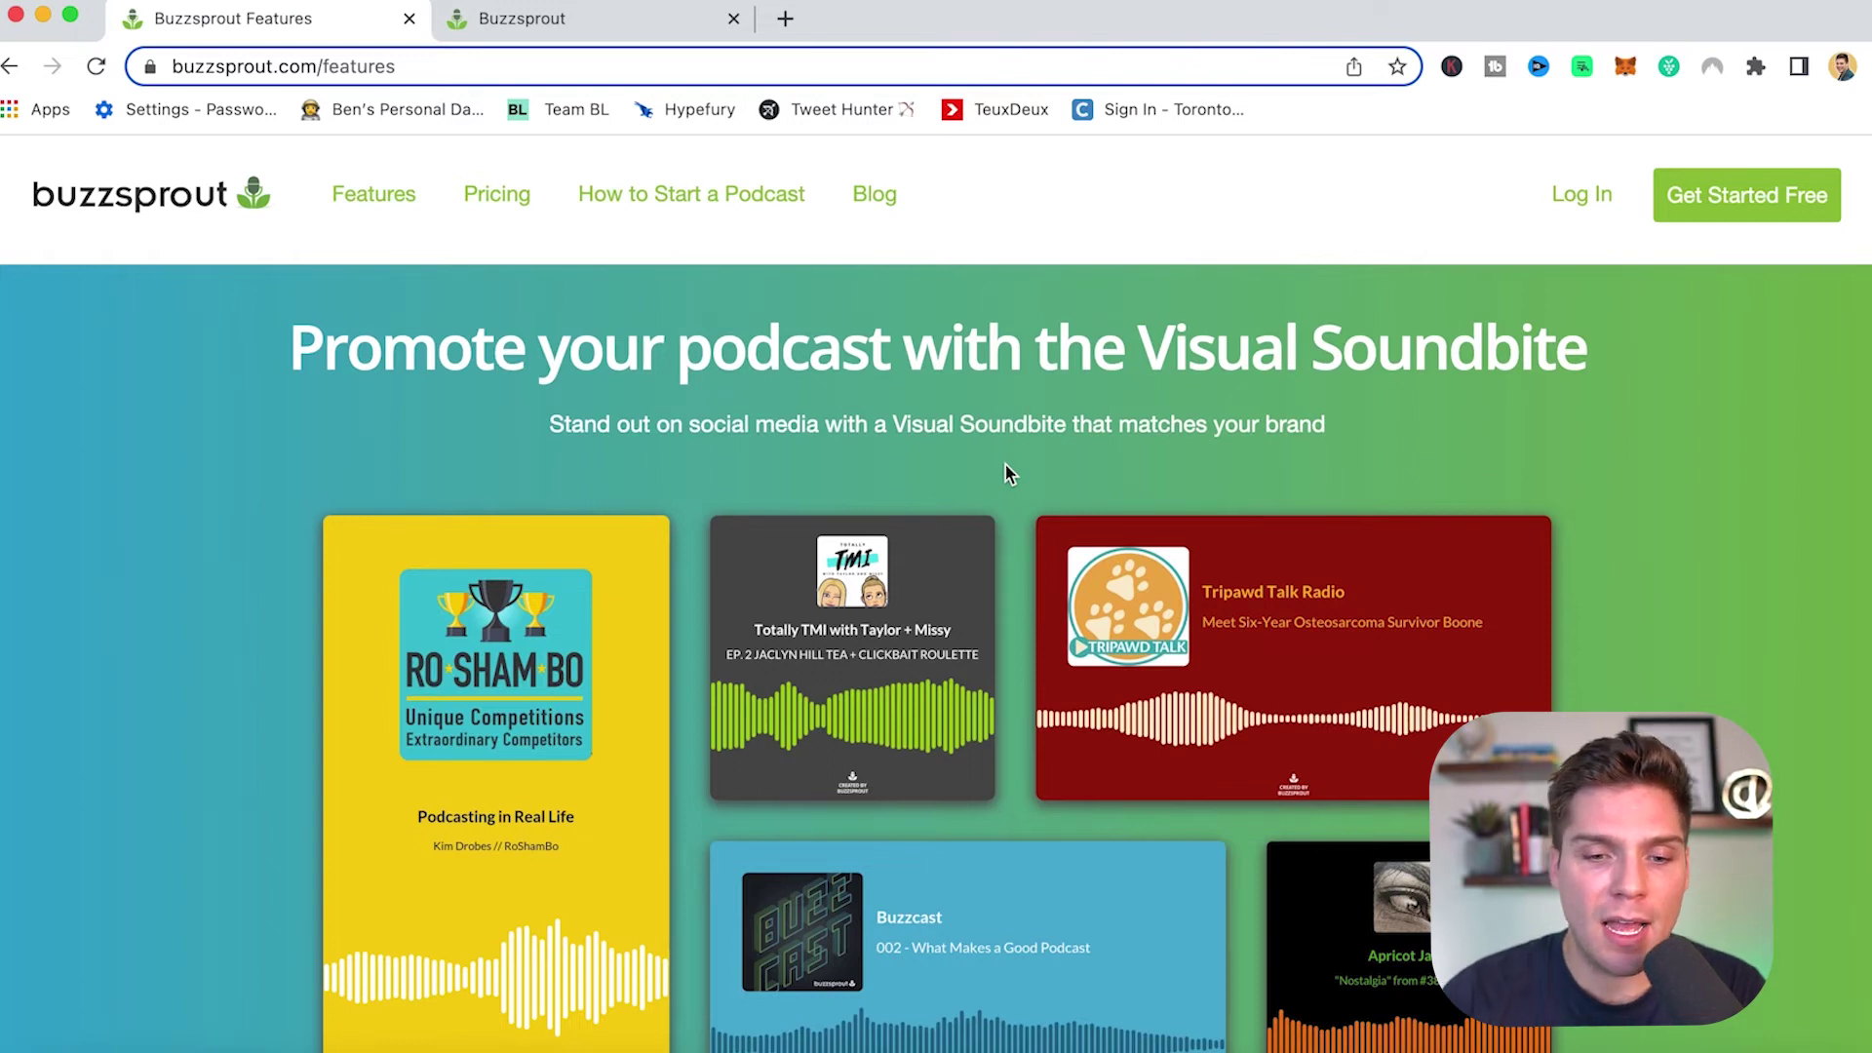
{"action": "scroll", "coordinate": [938, 476], "scroll_direction": "down", "scroll_amount": 5}
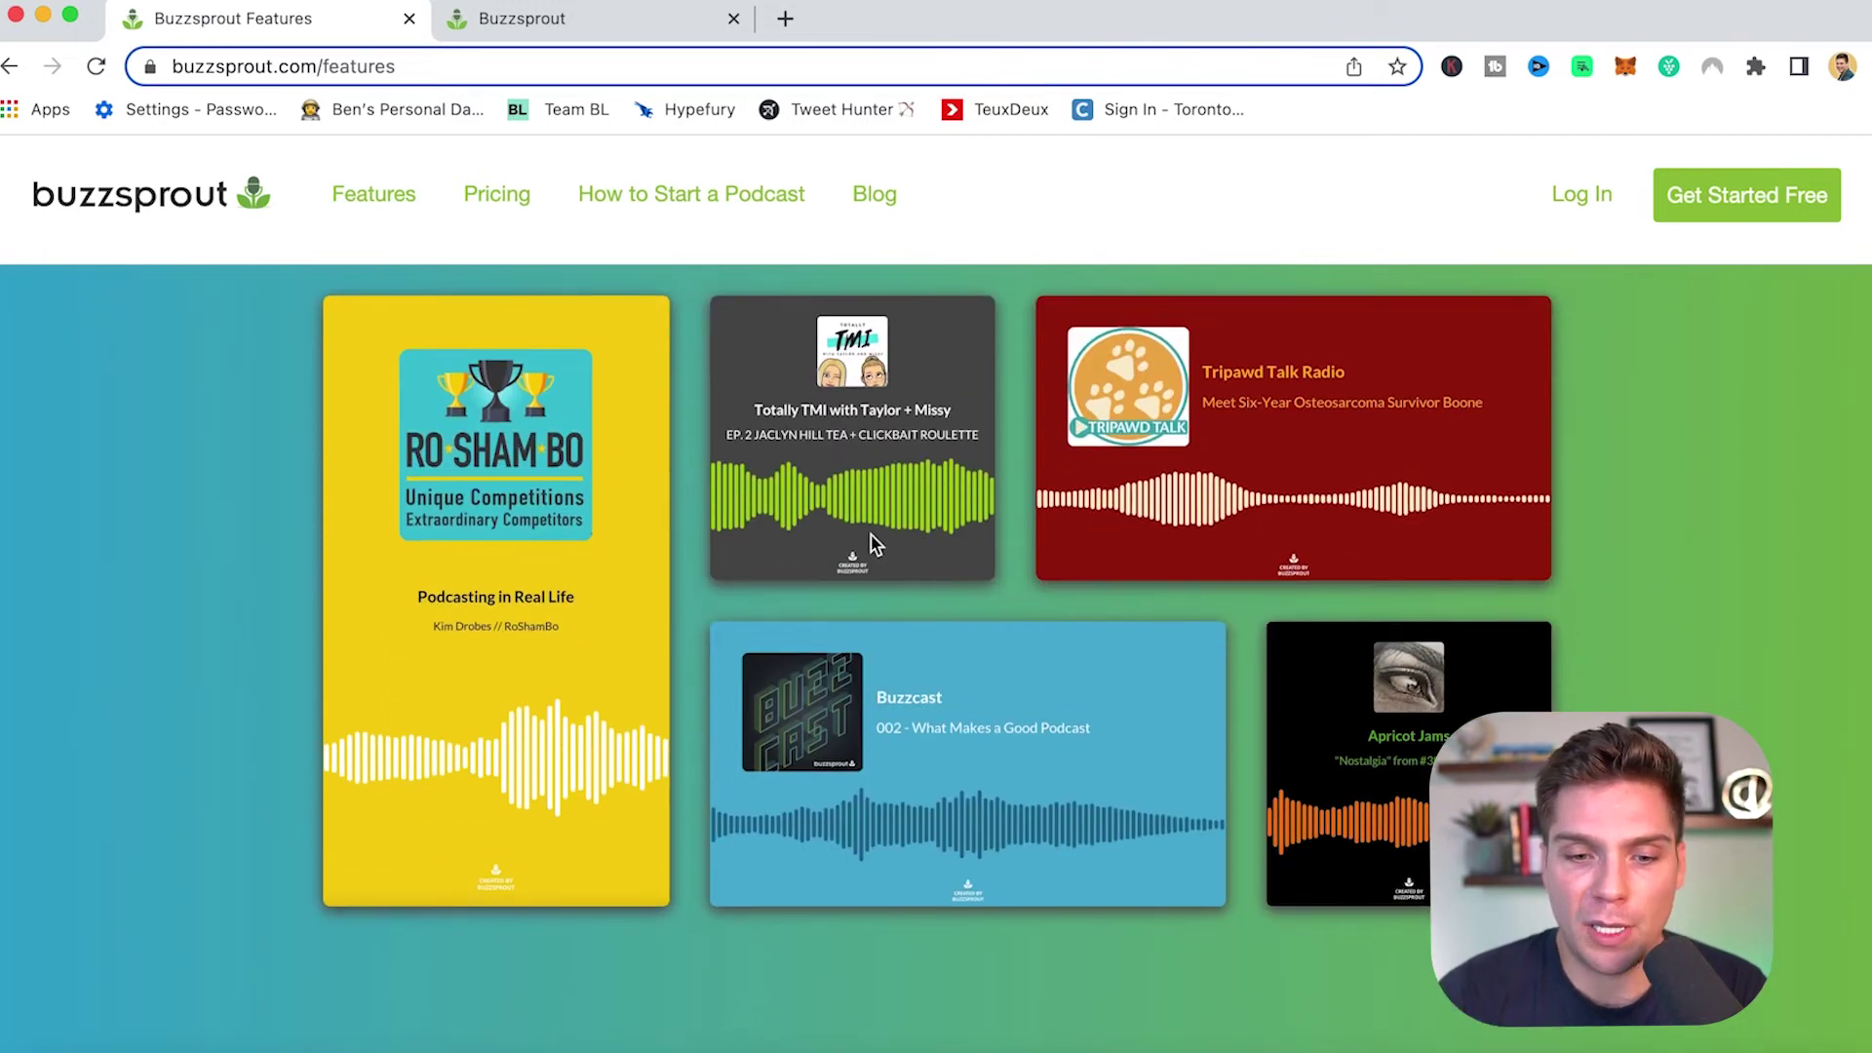
{"action": "scroll", "coordinate": [869, 538], "scroll_direction": "up", "scroll_amount": 1}
{"action": "scroll", "coordinate": [950, 499], "scroll_direction": "up", "scroll_amount": 3}
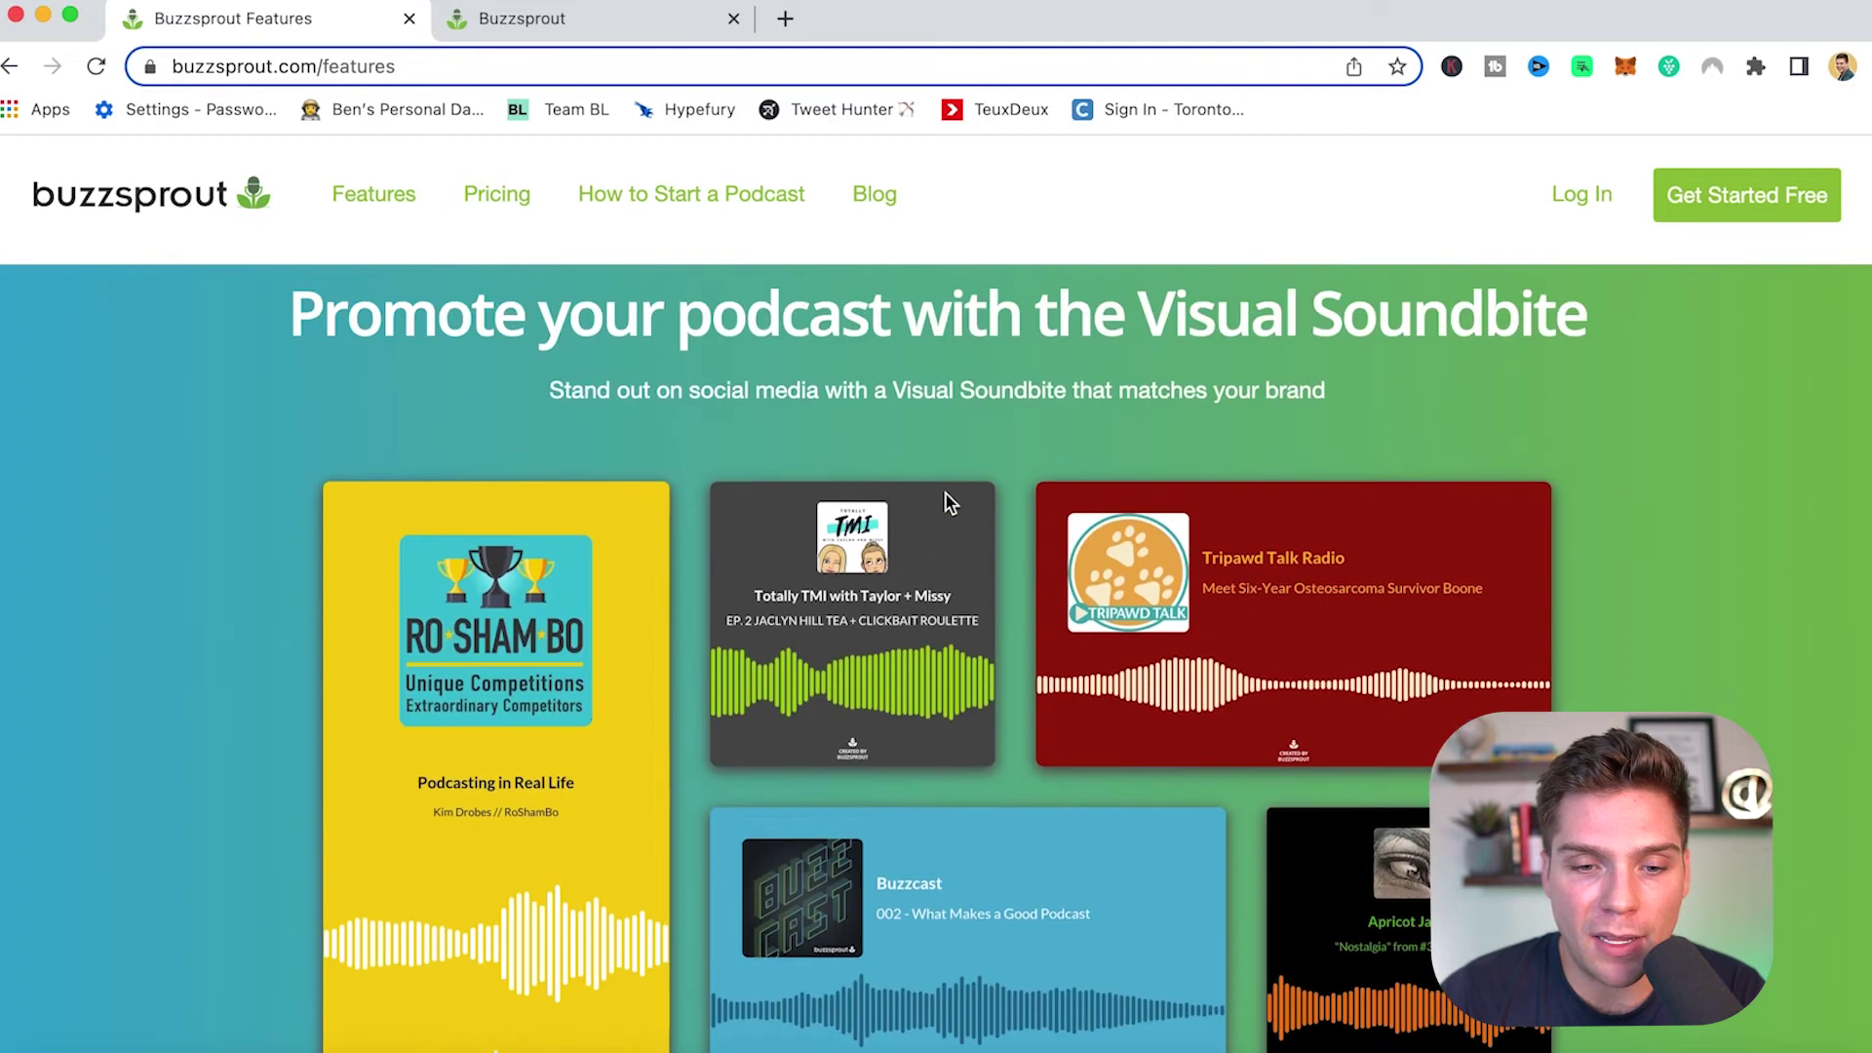
{"action": "scroll", "coordinate": [799, 562], "scroll_direction": "down", "scroll_amount": 1}
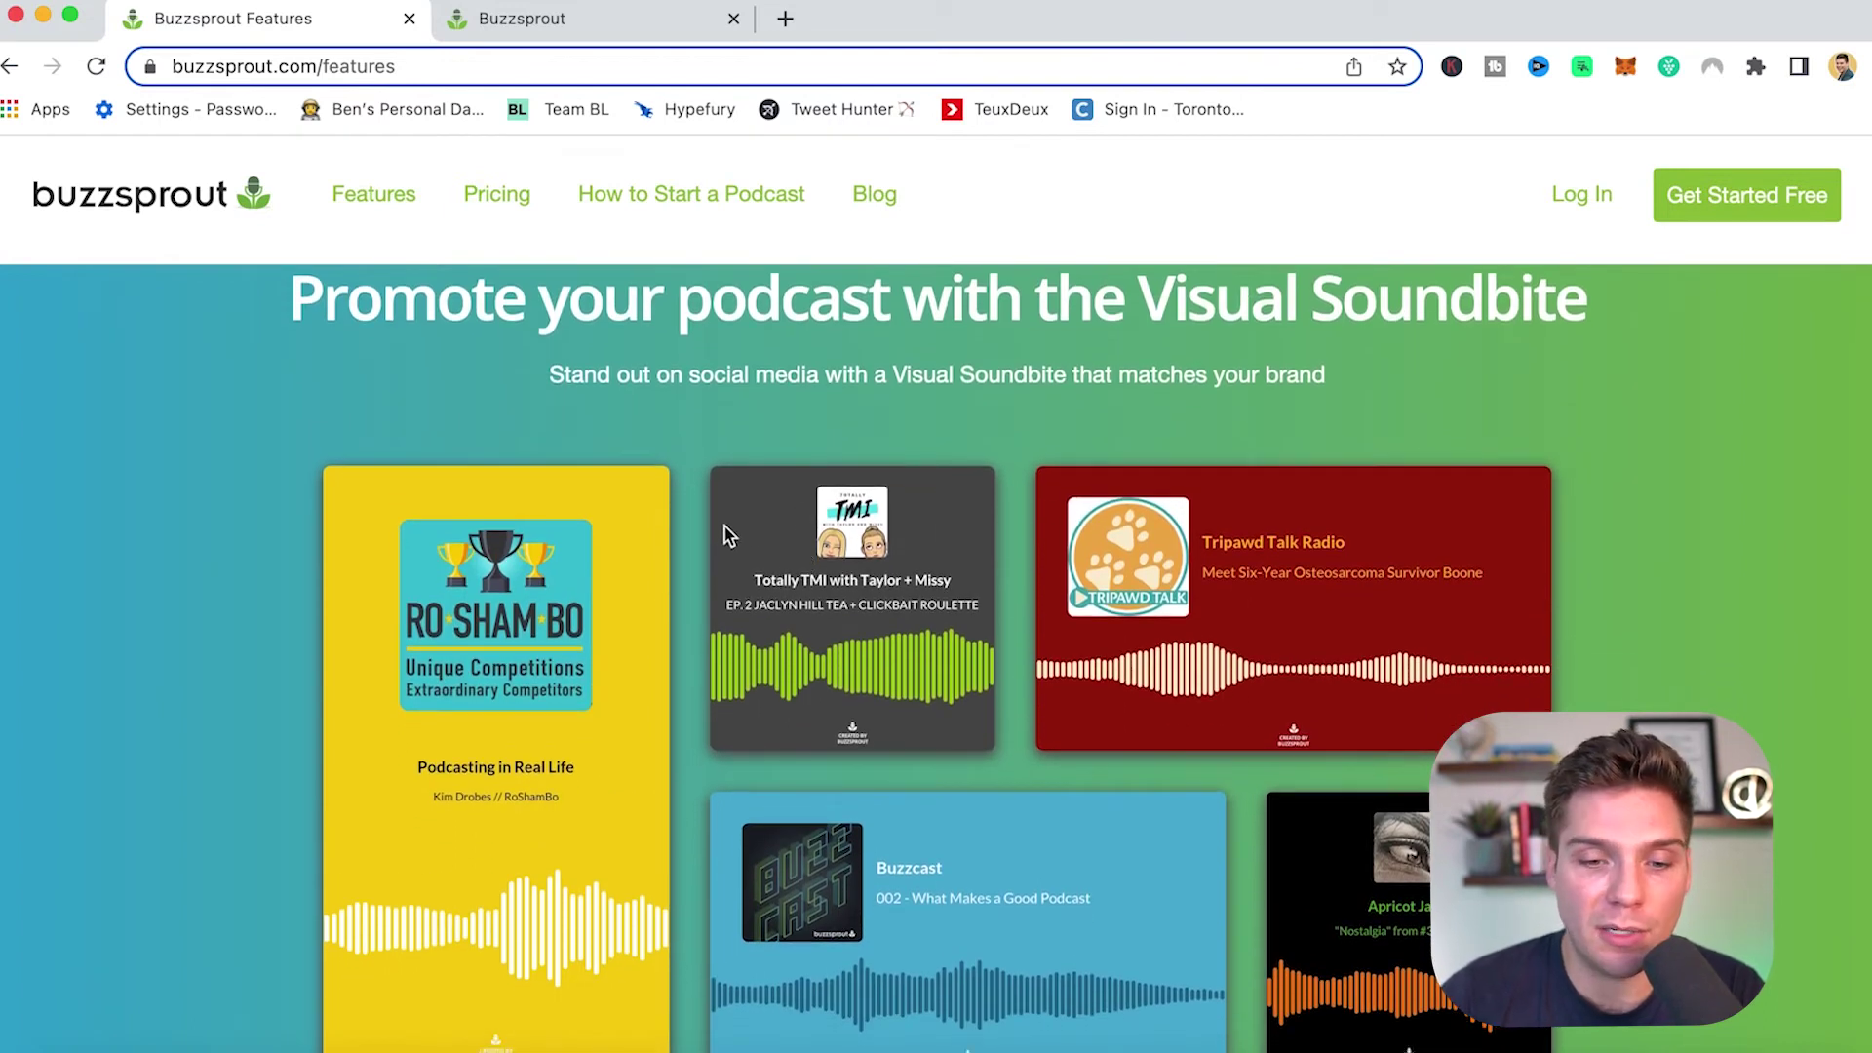
{"action": "scroll", "coordinate": [801, 544], "scroll_direction": "down", "scroll_amount": 1}
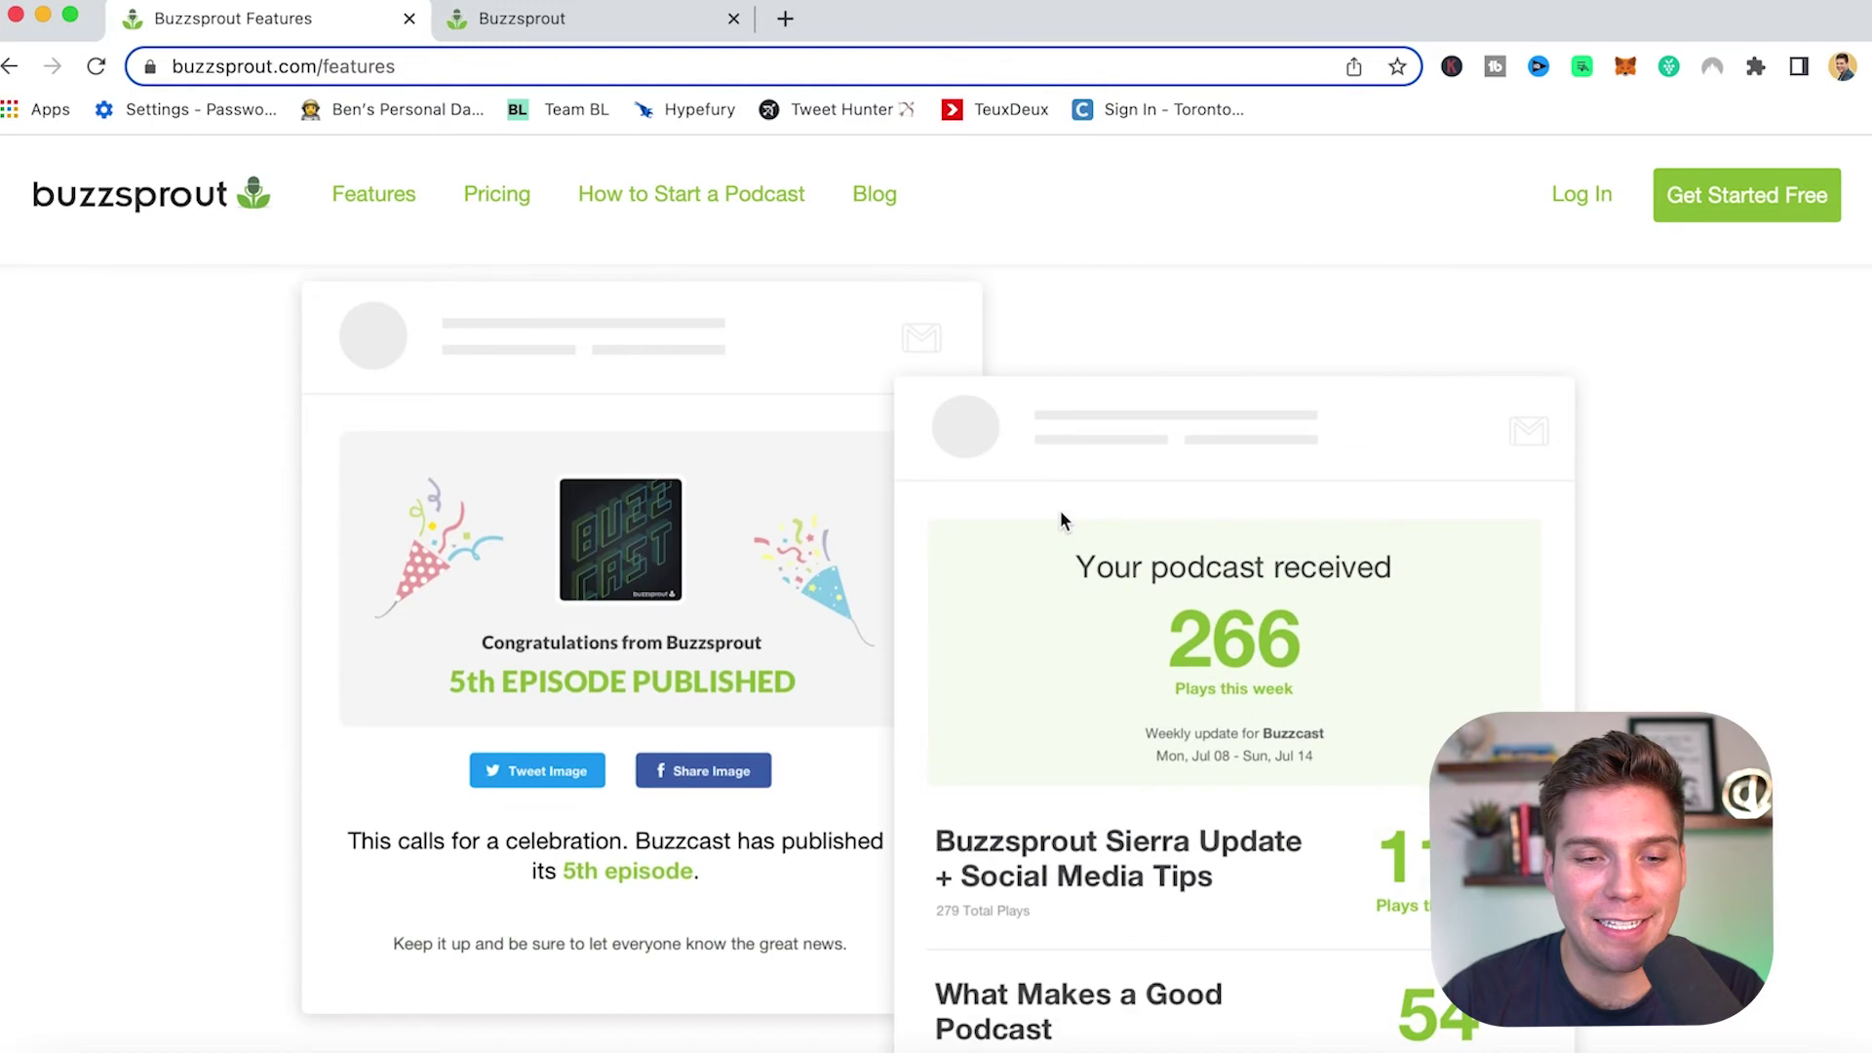
{"action": "scroll", "coordinate": [1061, 511], "scroll_direction": "down", "scroll_amount": 6}
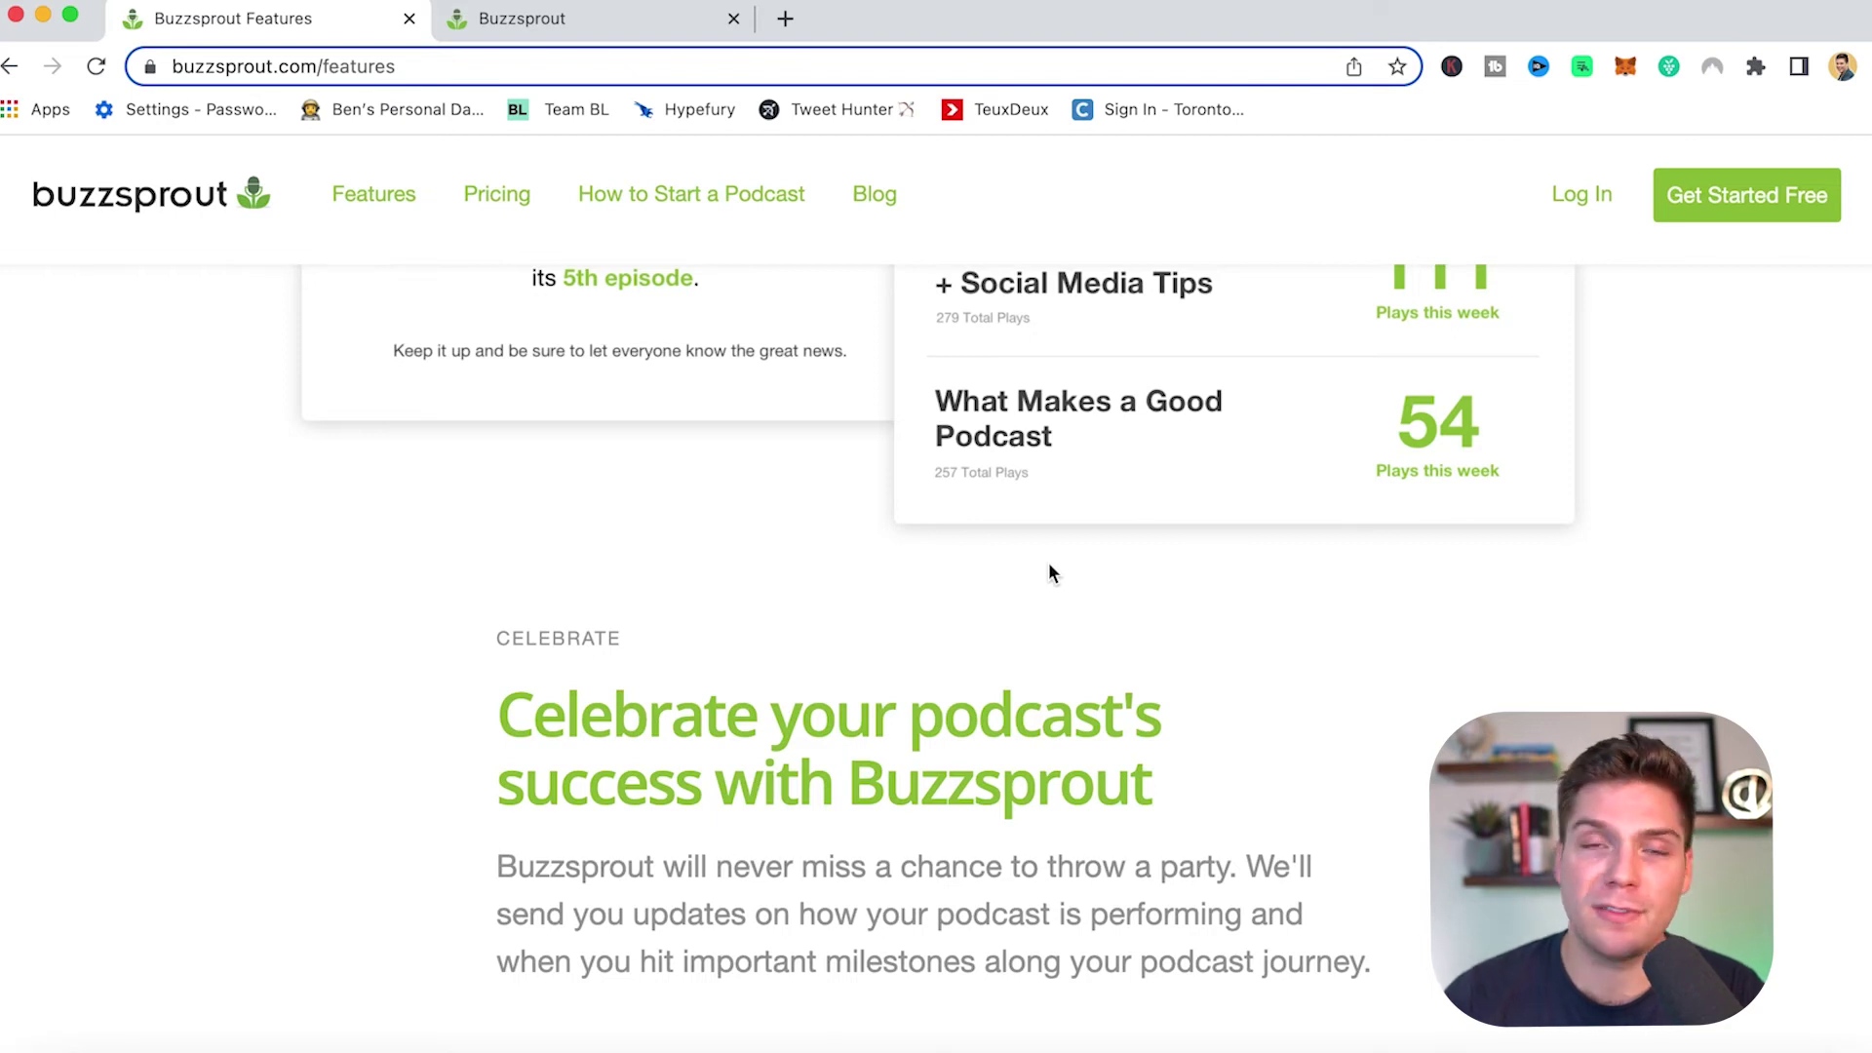
Scroll to the Custom Website section previewing the Buzzcast site on desktop and mobile.
{"action": "scroll", "coordinate": [1049, 573], "scroll_direction": "up", "scroll_amount": 7}
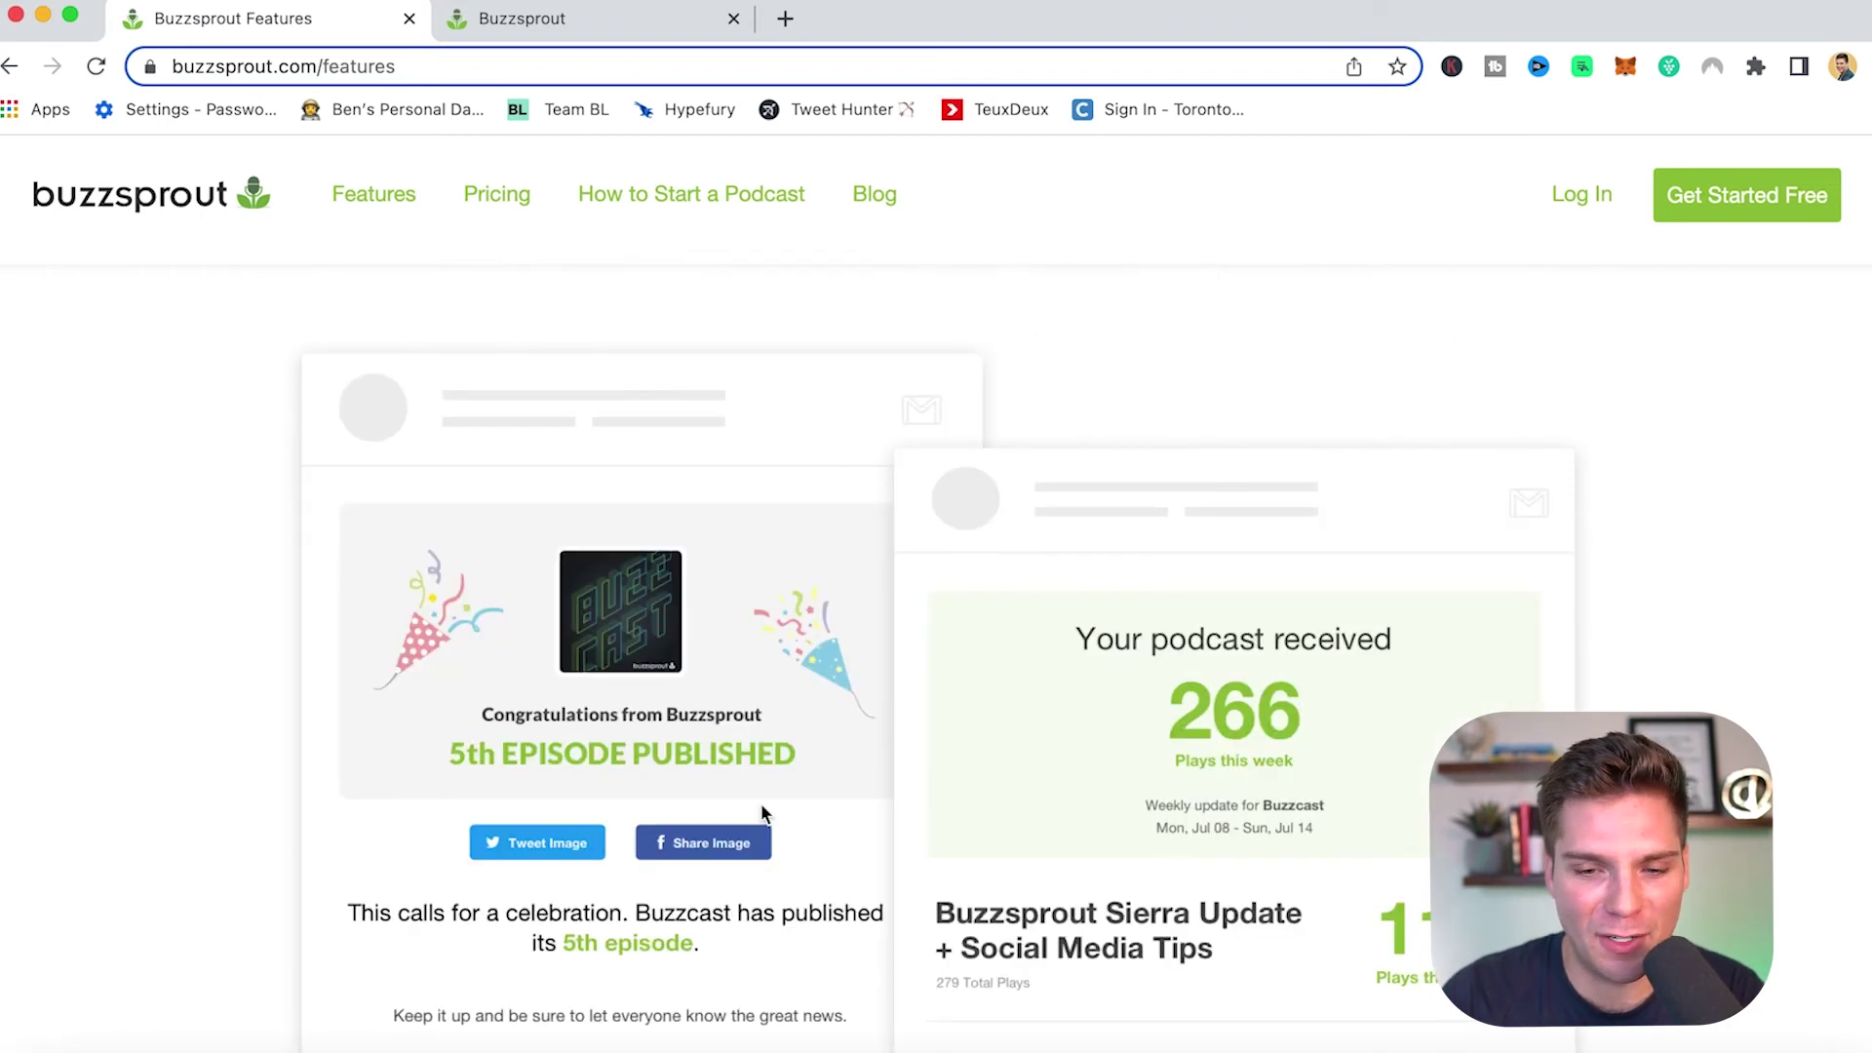
{"action": "scroll", "coordinate": [1006, 639], "scroll_direction": "up", "scroll_amount": 10}
{"action": "scroll", "coordinate": [1004, 638], "scroll_direction": "down", "scroll_amount": 6}
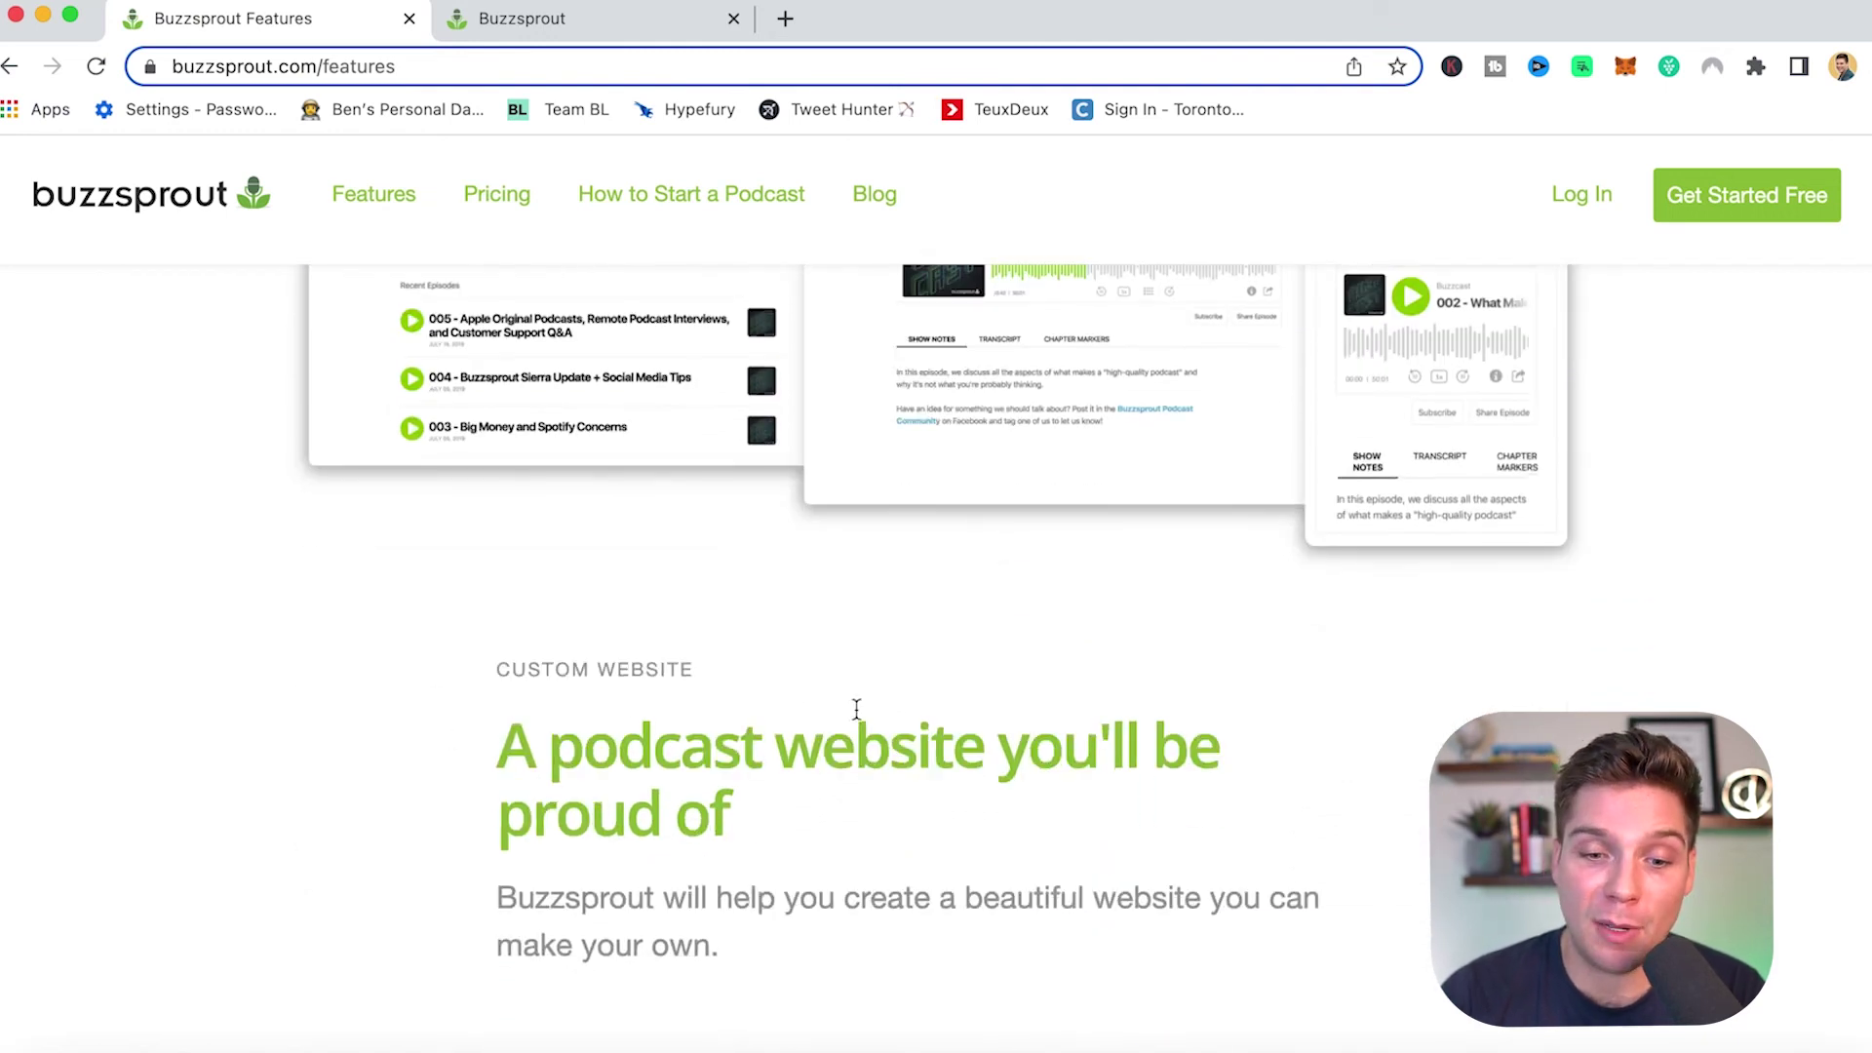
{"action": "scroll", "coordinate": [789, 780], "scroll_direction": "up", "scroll_amount": 3}
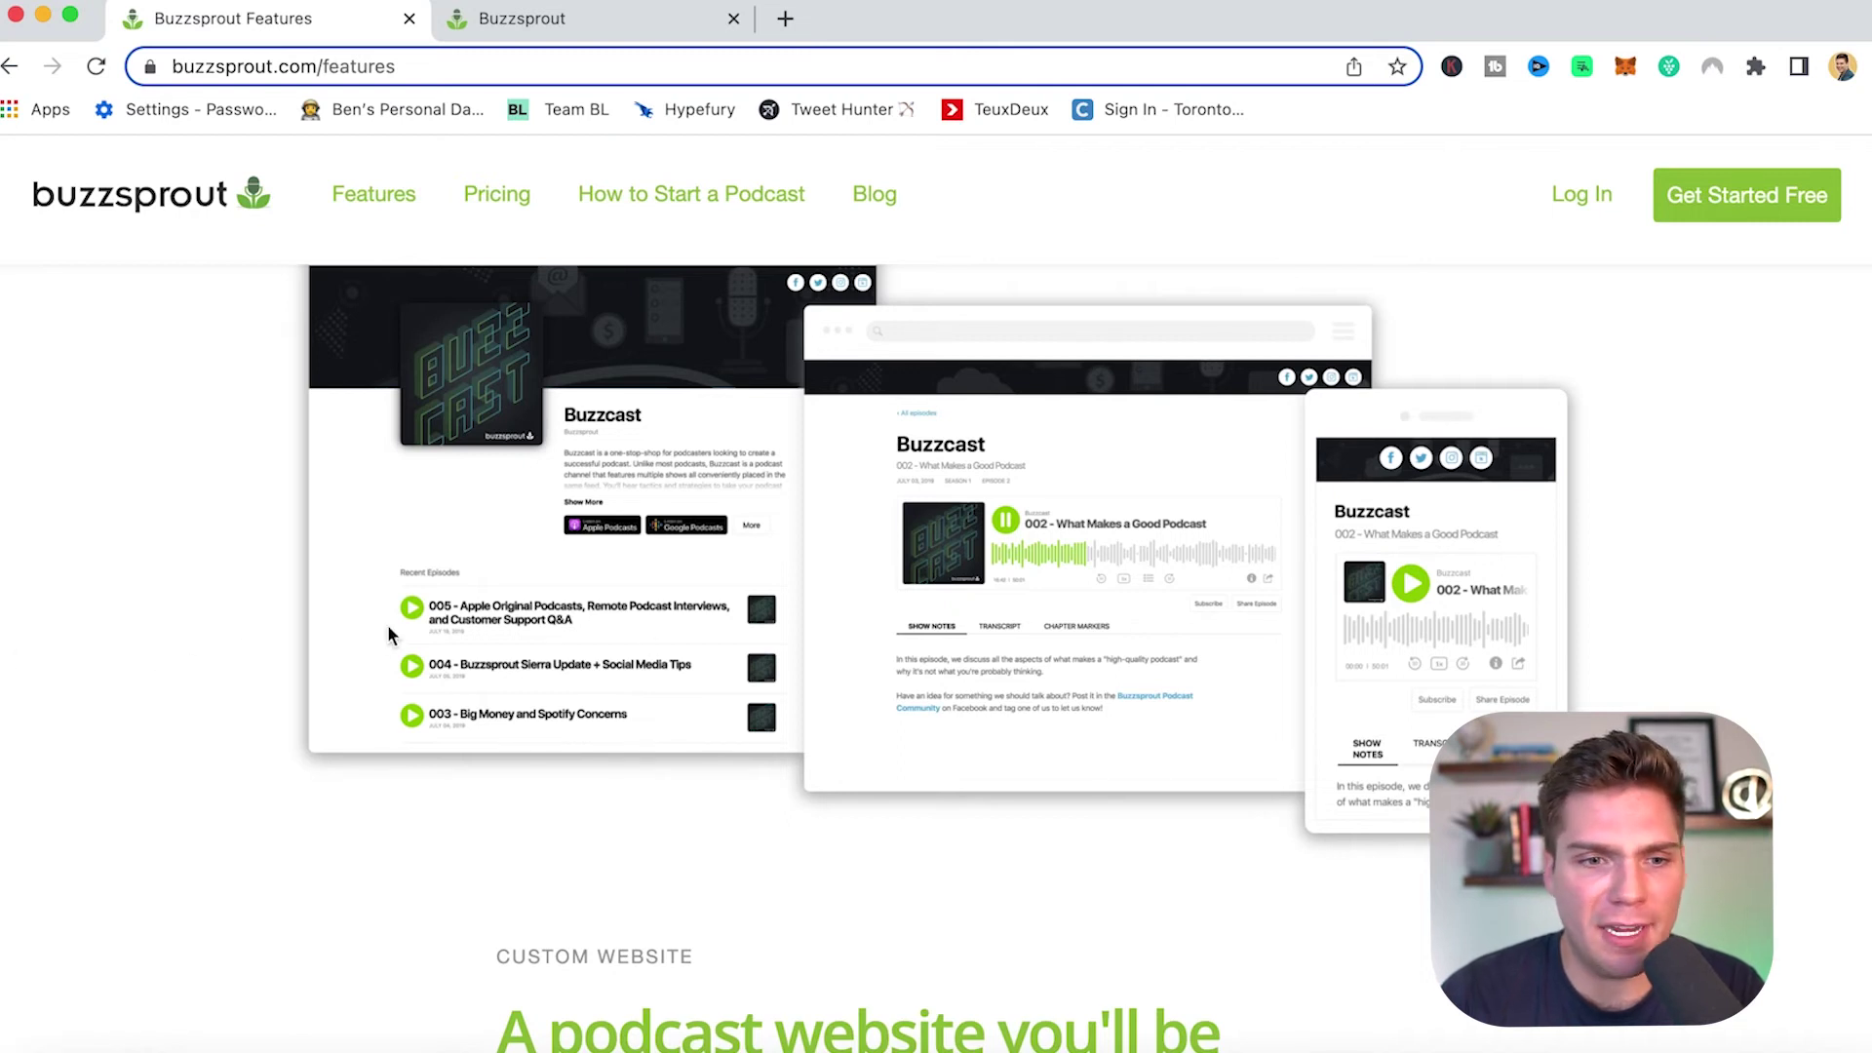
Scroll through the dashboard's live episode #74 page for Social Media University.
{"action": "scroll", "coordinate": [317, 659], "scroll_direction": "down", "scroll_amount": 3}
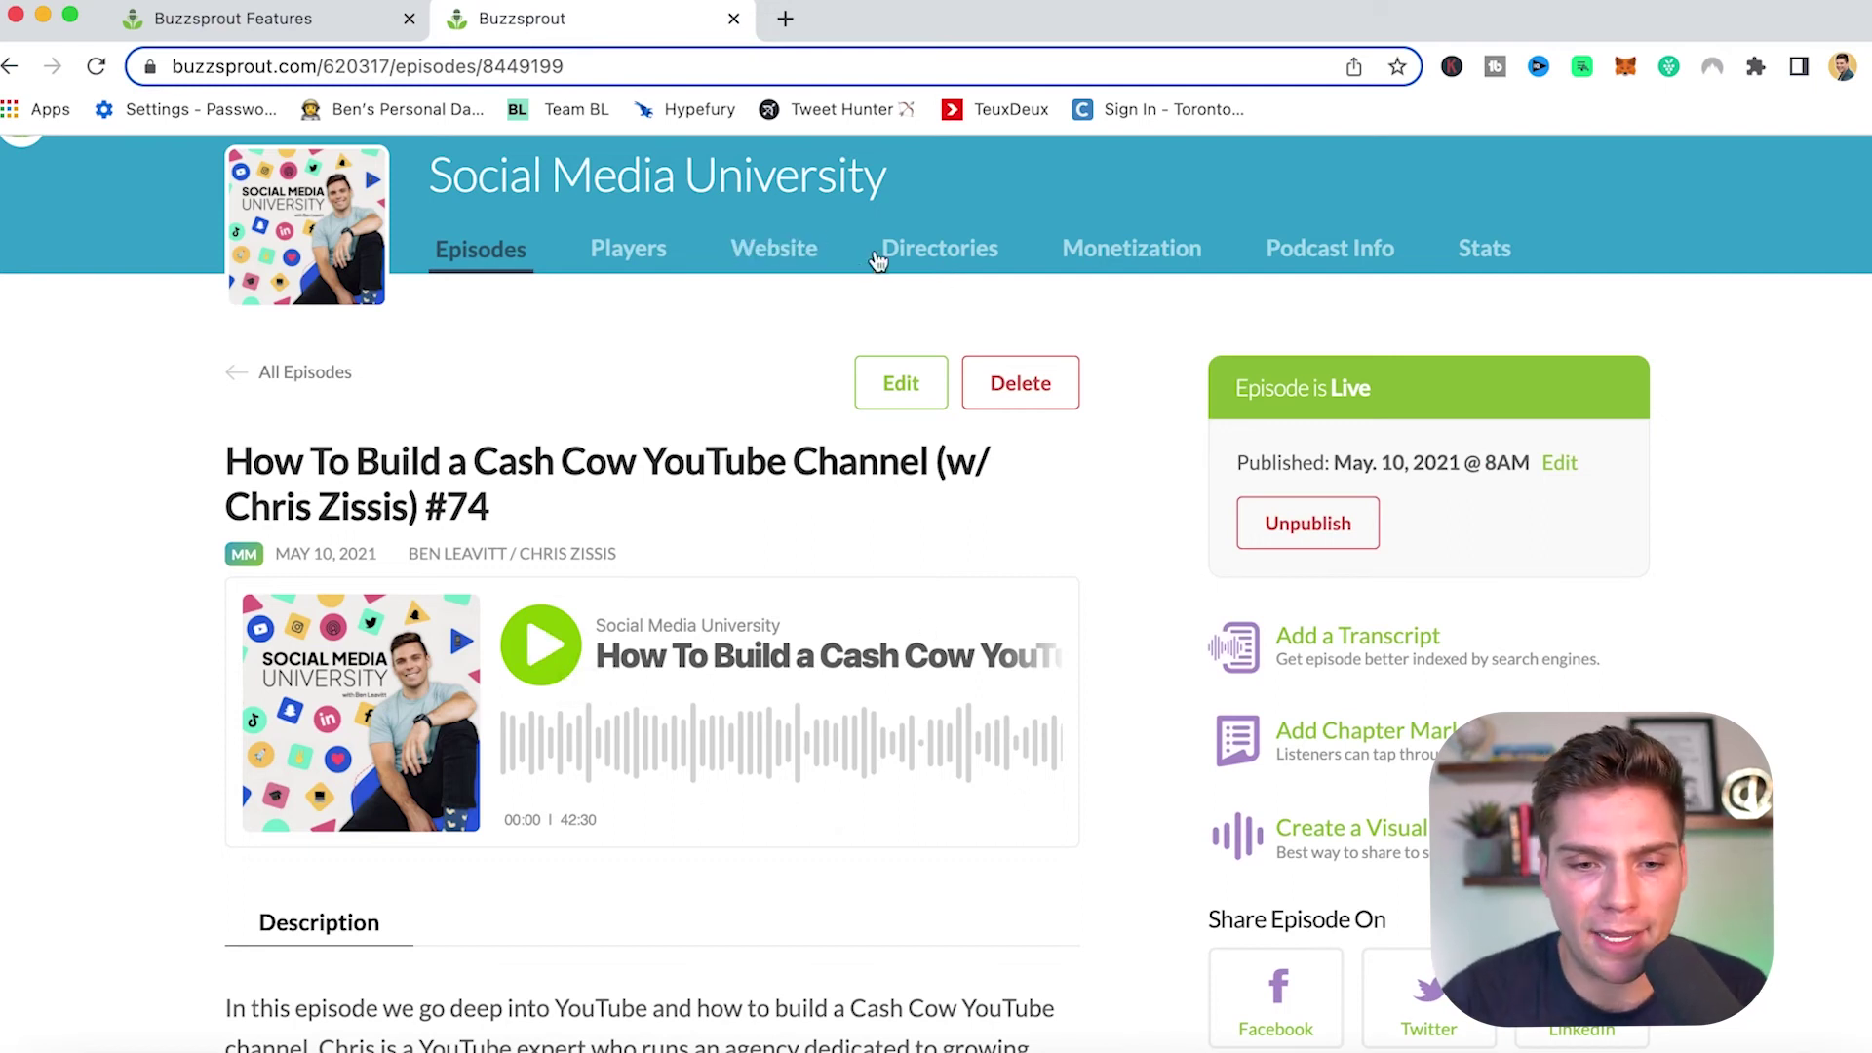
Review the website's Color and Background preview, briefly checking the directory listings.
{"action": "left_click", "coordinate": [756, 252]}
{"action": "scroll", "coordinate": [251, 640], "scroll_direction": "down", "scroll_amount": 5}
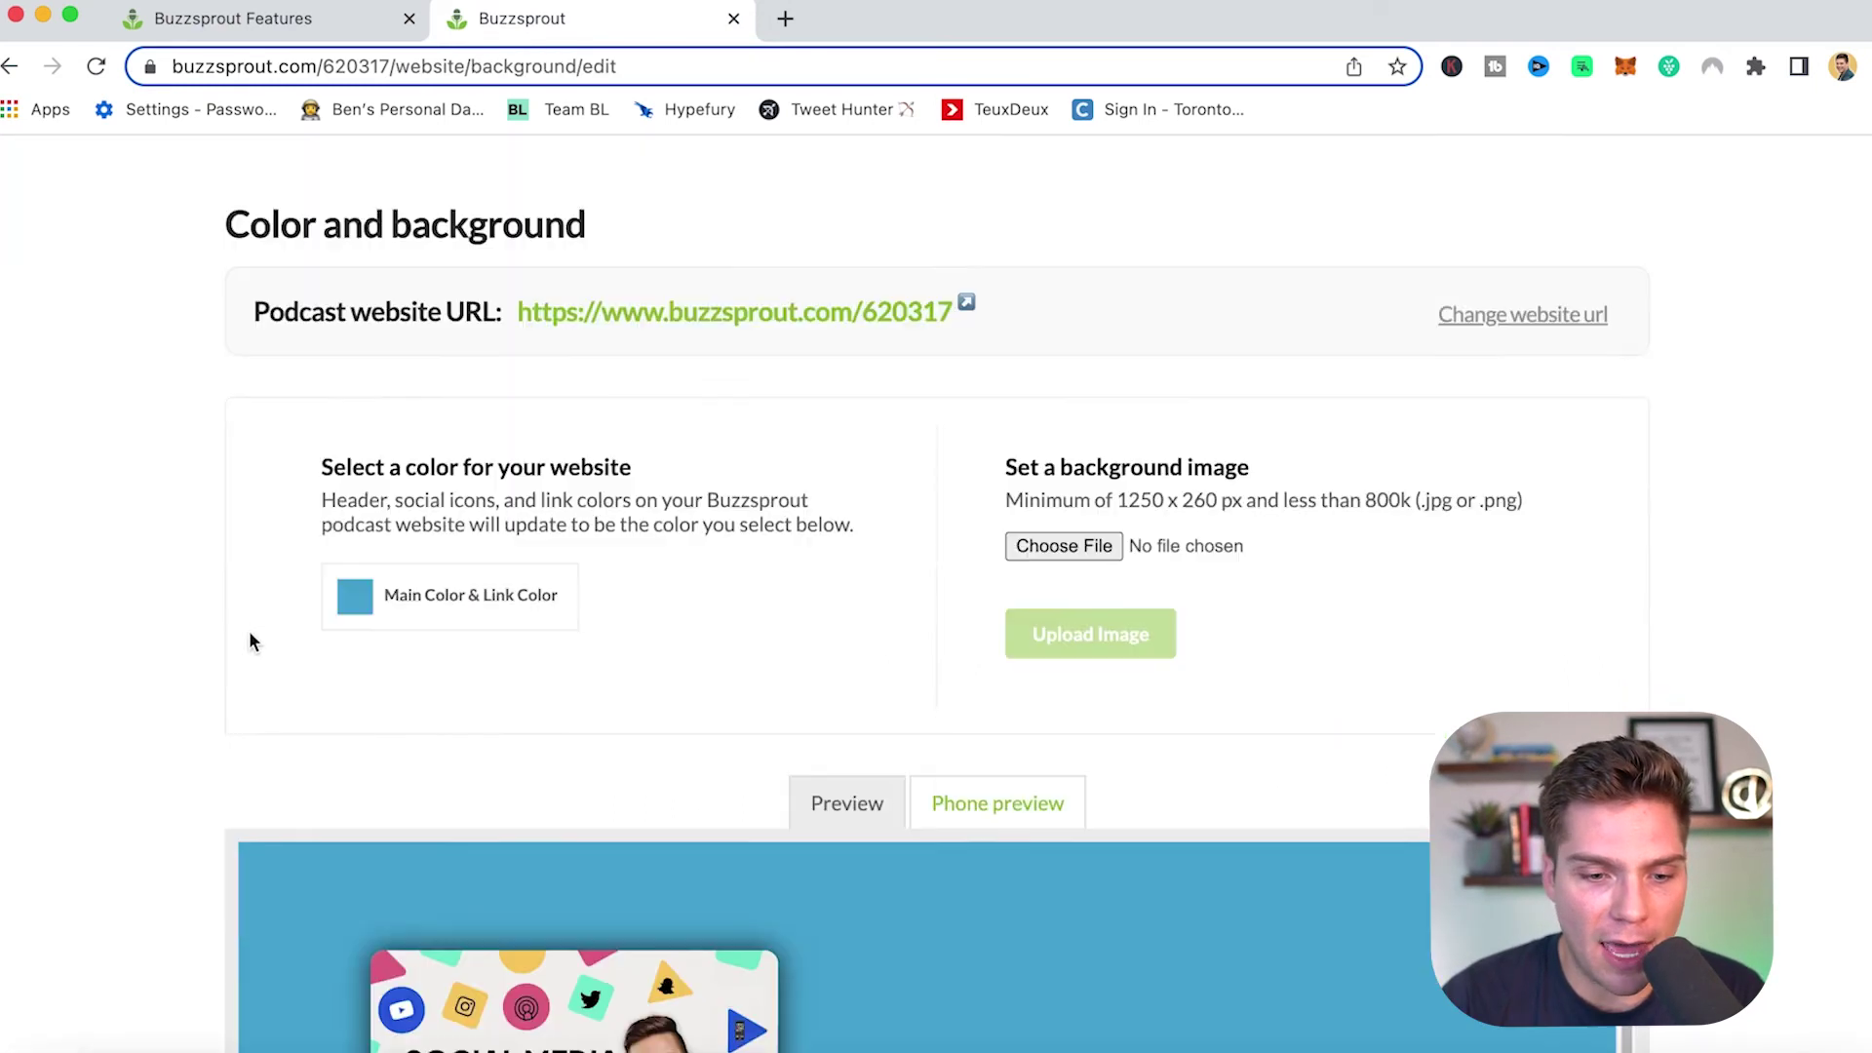
{"action": "scroll", "coordinate": [794, 480], "scroll_direction": "down", "scroll_amount": 15}
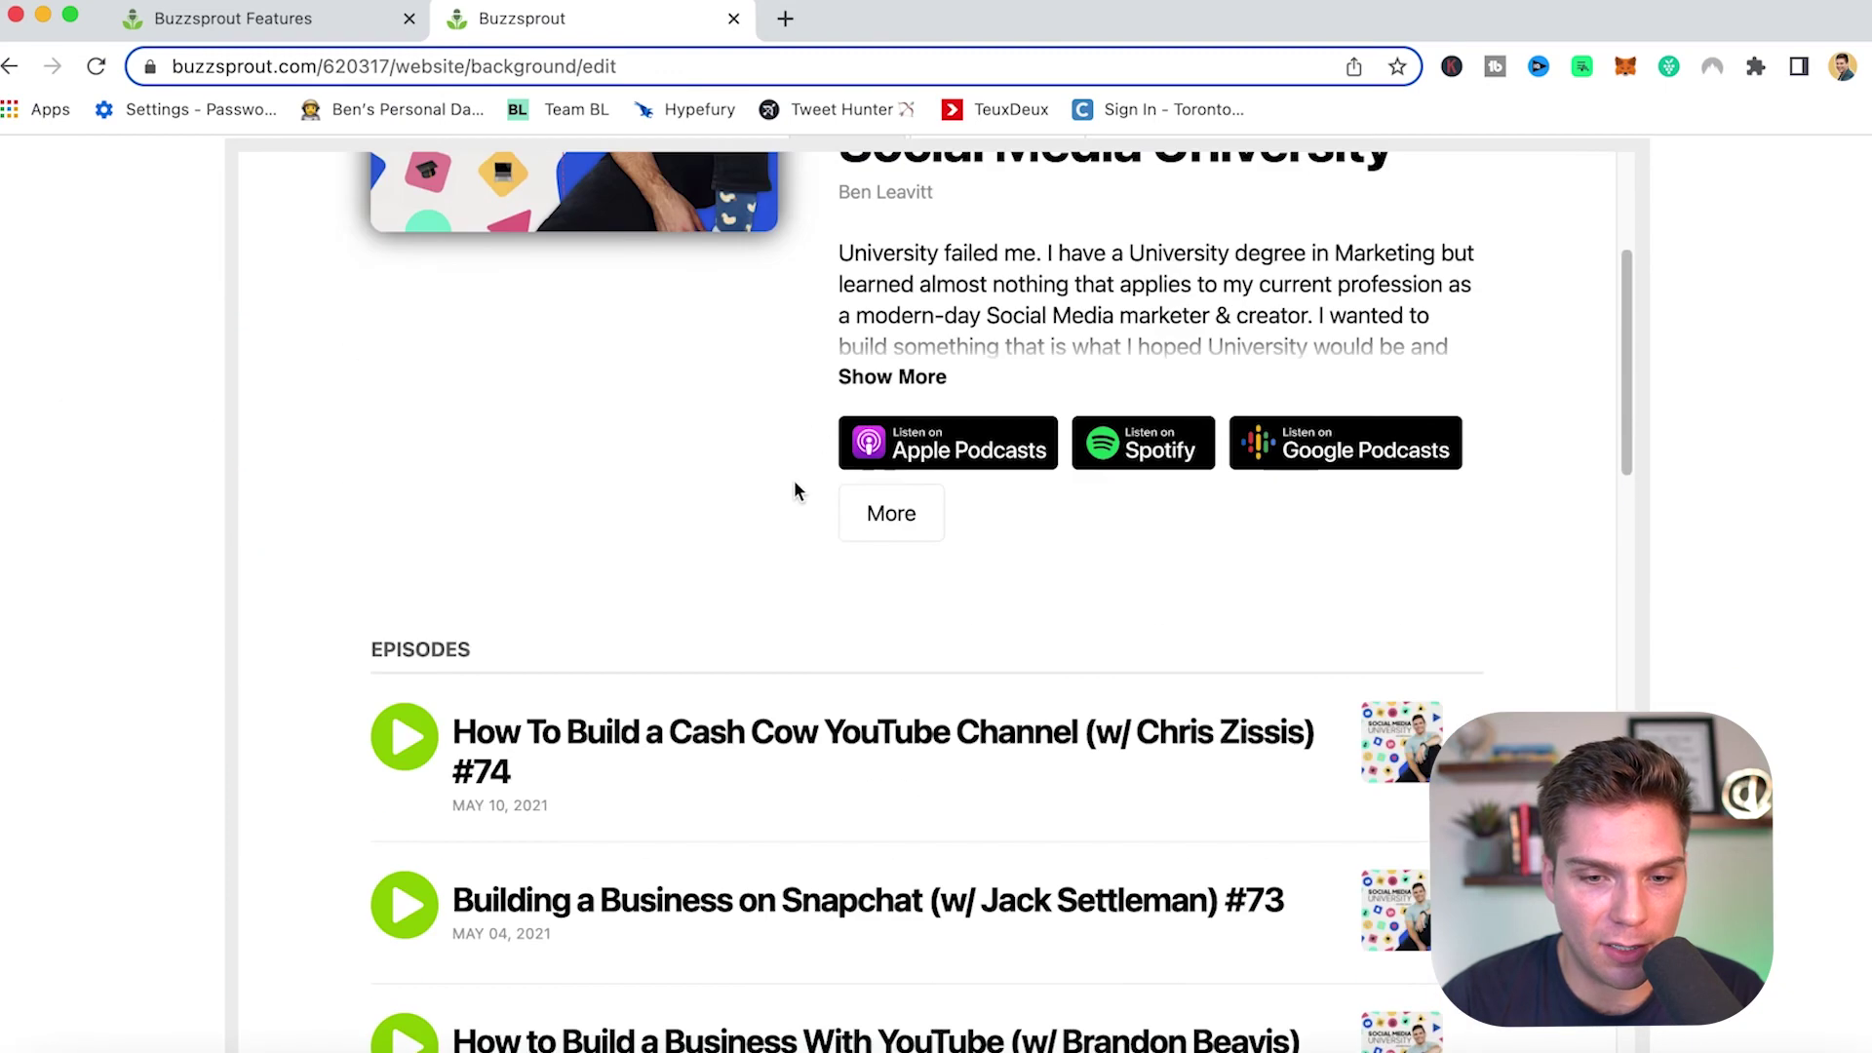
{"action": "scroll", "coordinate": [431, 419], "scroll_direction": "up", "scroll_amount": 8}
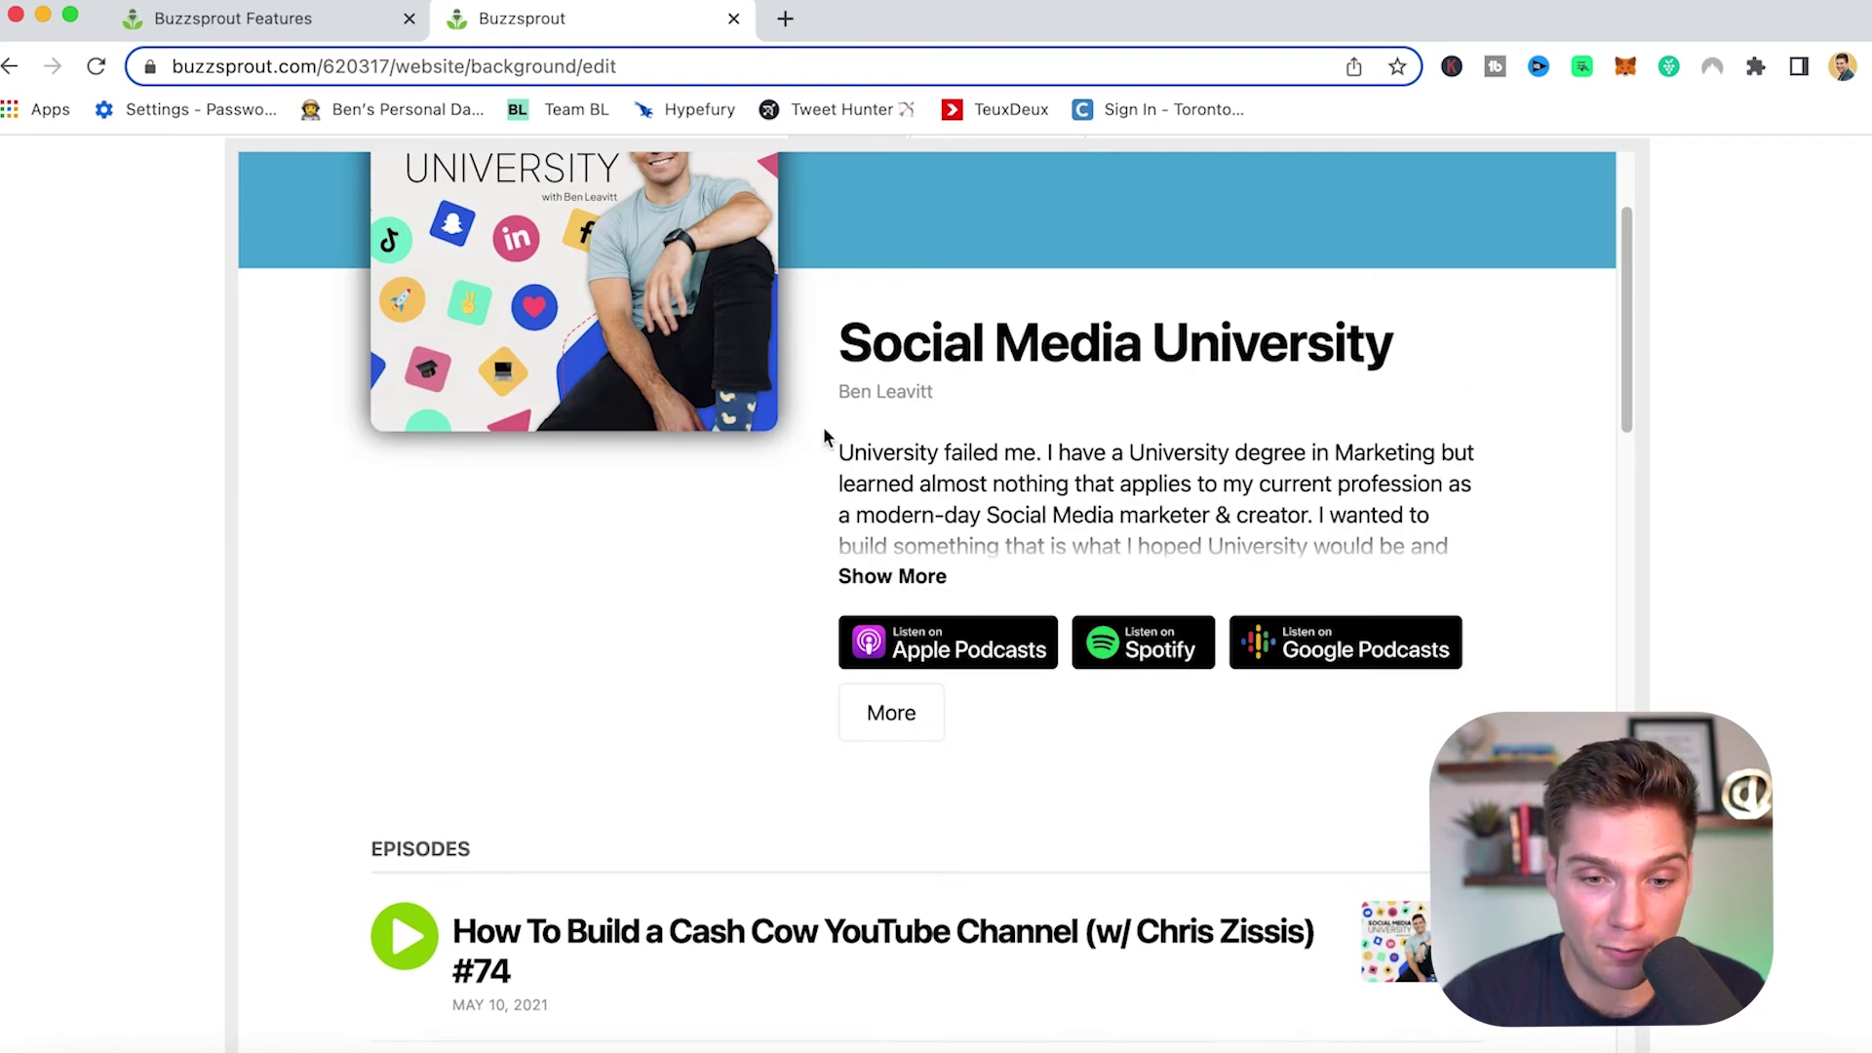
{"action": "scroll", "coordinate": [871, 440], "scroll_direction": "up", "scroll_amount": 2}
{"action": "scroll", "coordinate": [871, 445], "scroll_direction": "up", "scroll_amount": 10}
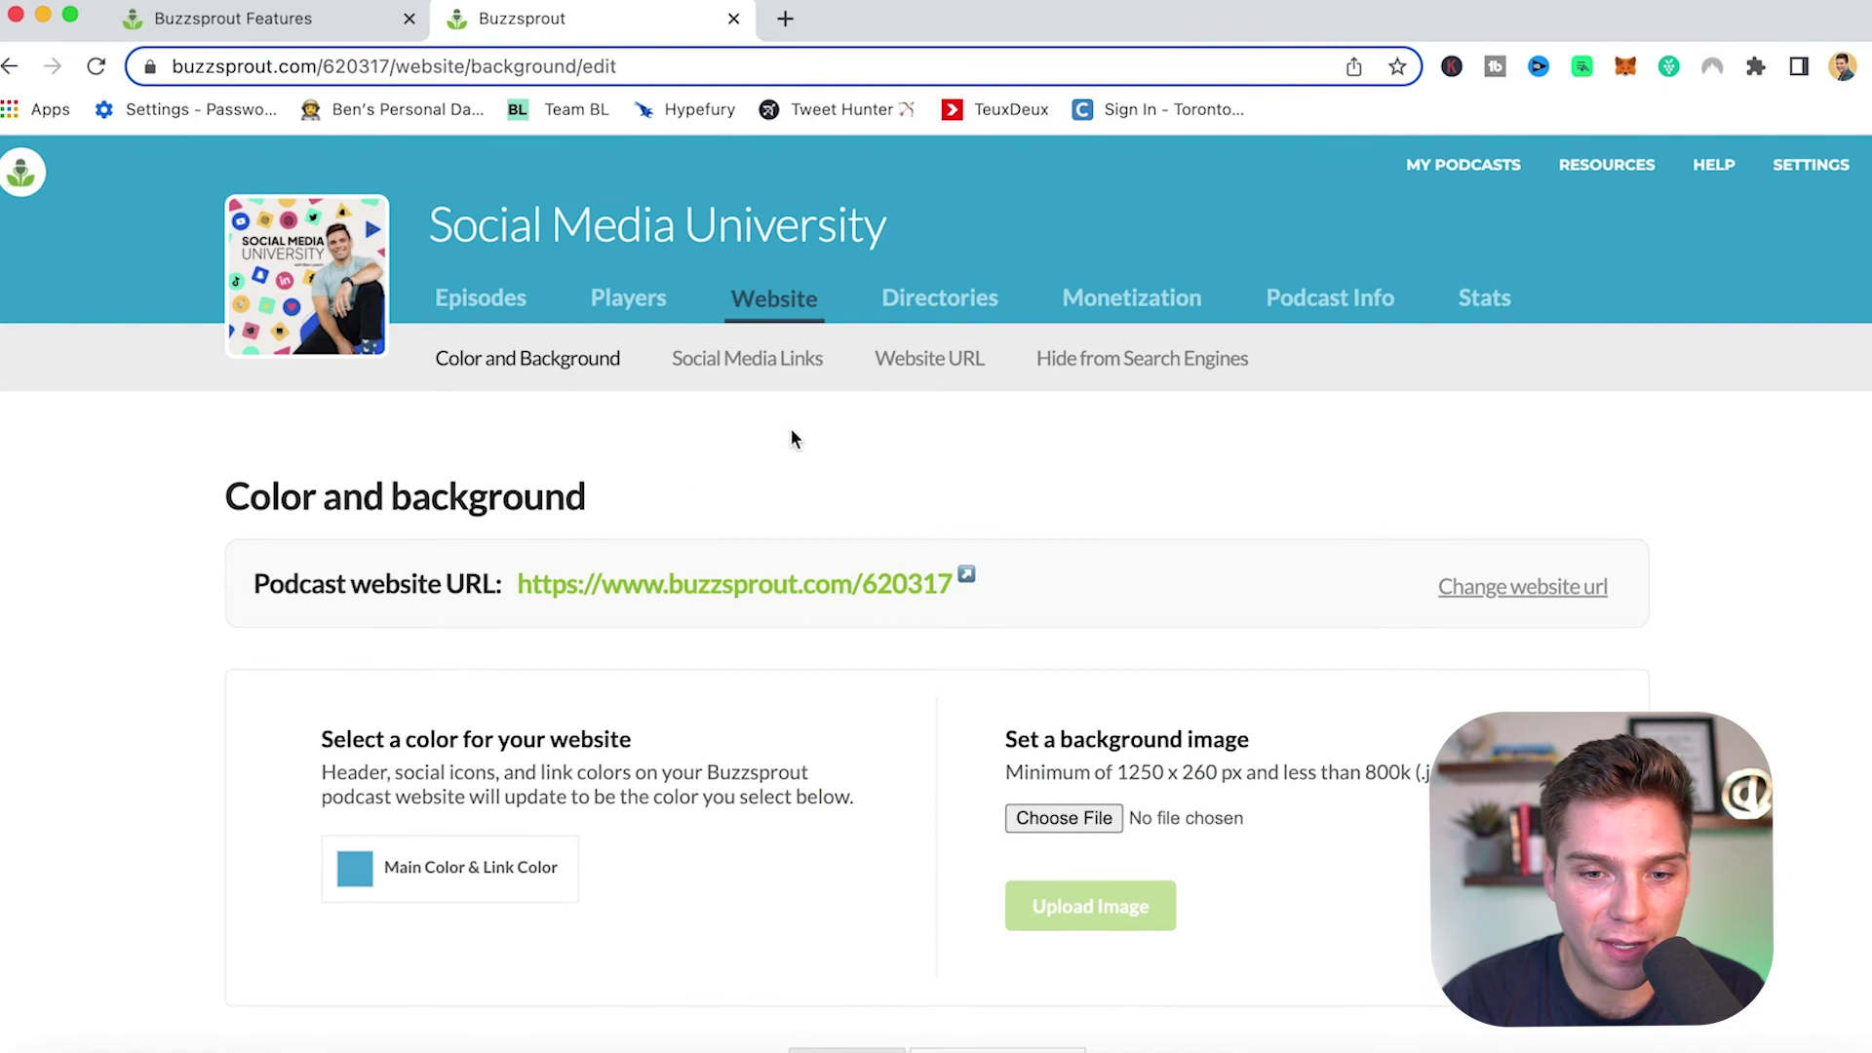
{"action": "left_click", "coordinate": [938, 297]}
{"action": "left_click", "coordinate": [775, 299]}
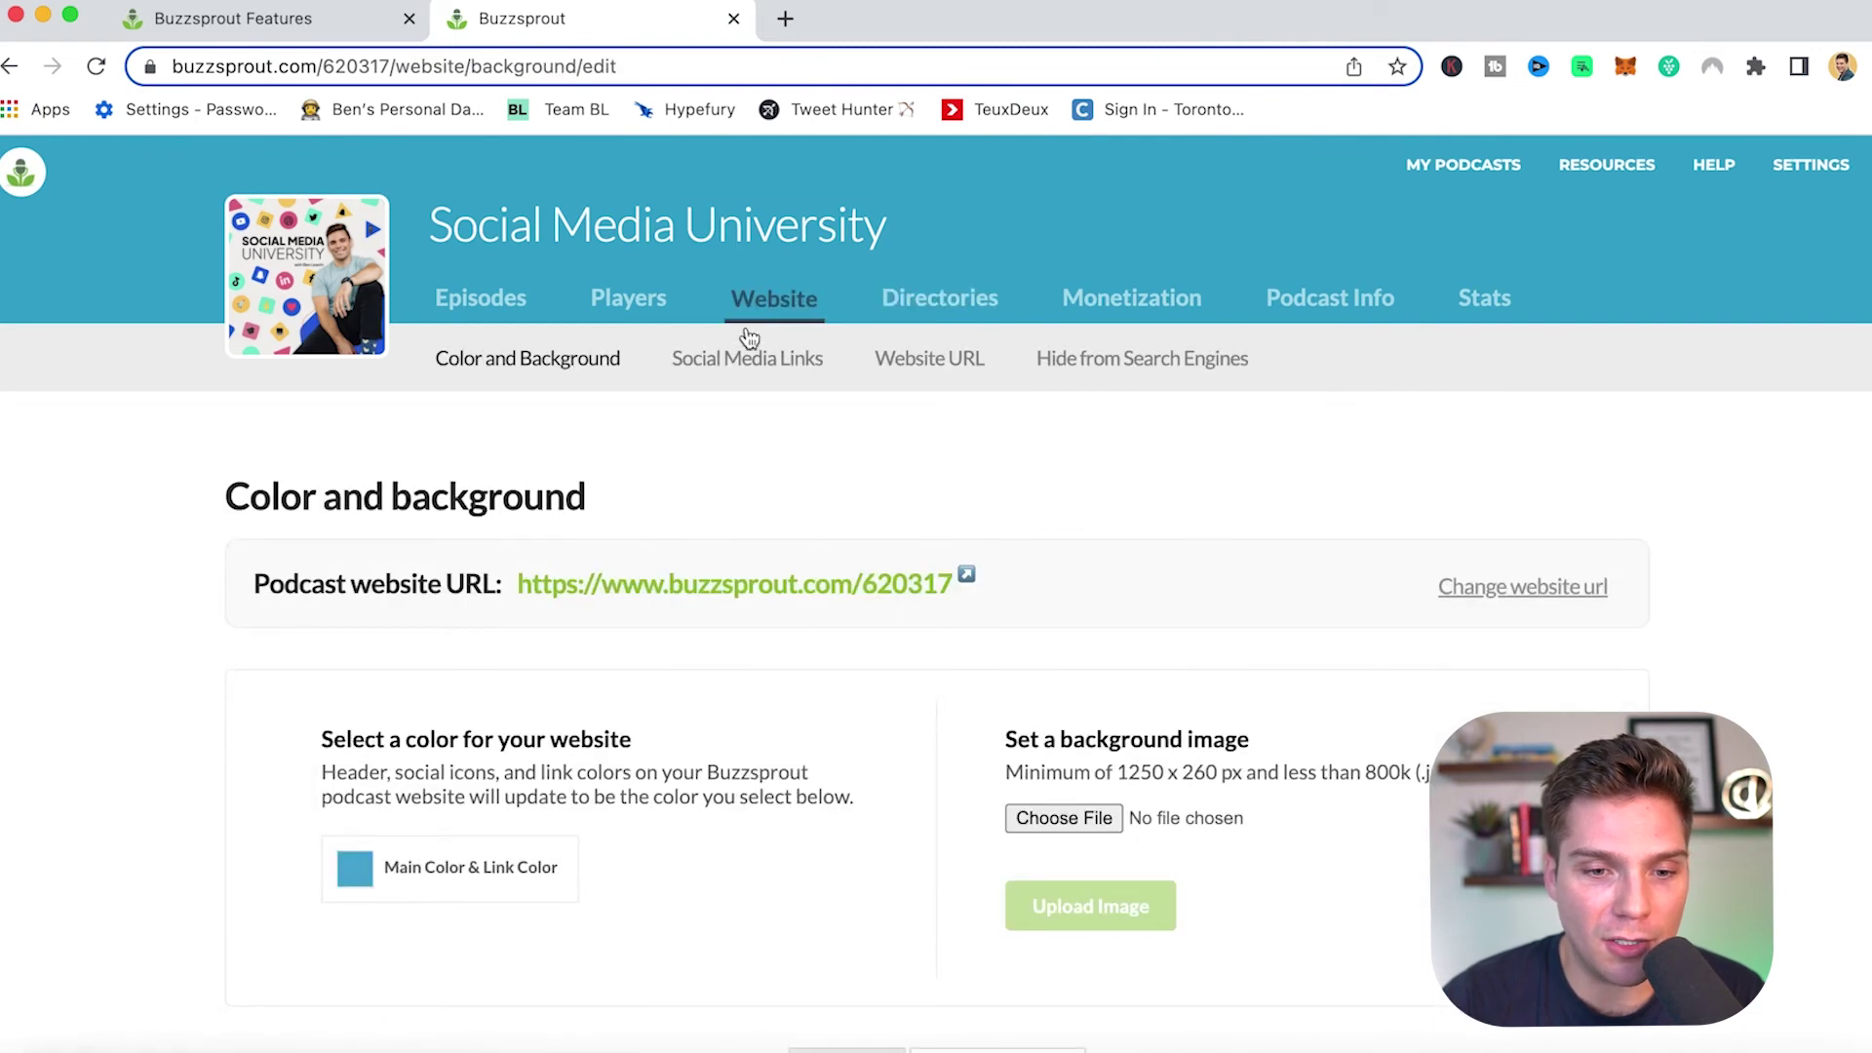
Go to the website's Social Media Links page with its empty Facebook, Twitter, Instagram, LinkedIn, YouTube fields.
{"action": "left_click", "coordinate": [769, 369]}
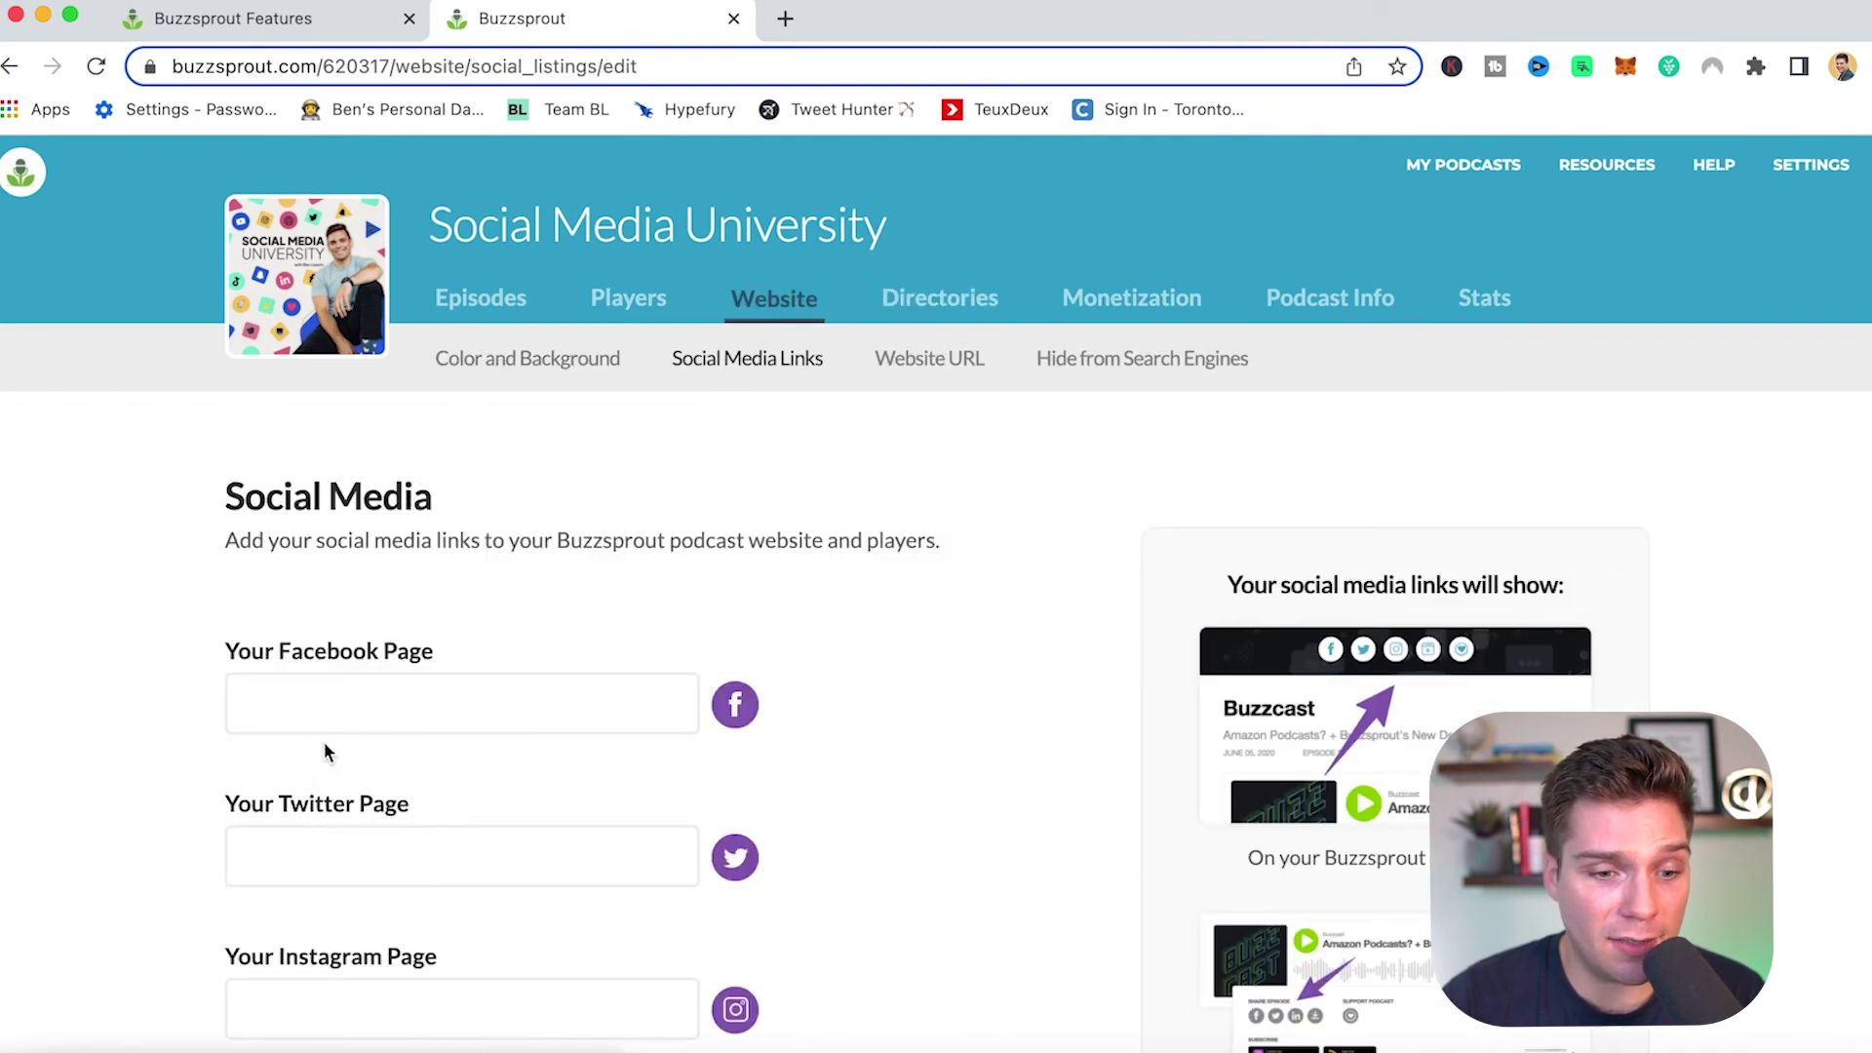
{"action": "scroll", "coordinate": [368, 419], "scroll_direction": "down", "scroll_amount": 3}
{"action": "scroll", "coordinate": [402, 502], "scroll_direction": "down", "scroll_amount": 2}
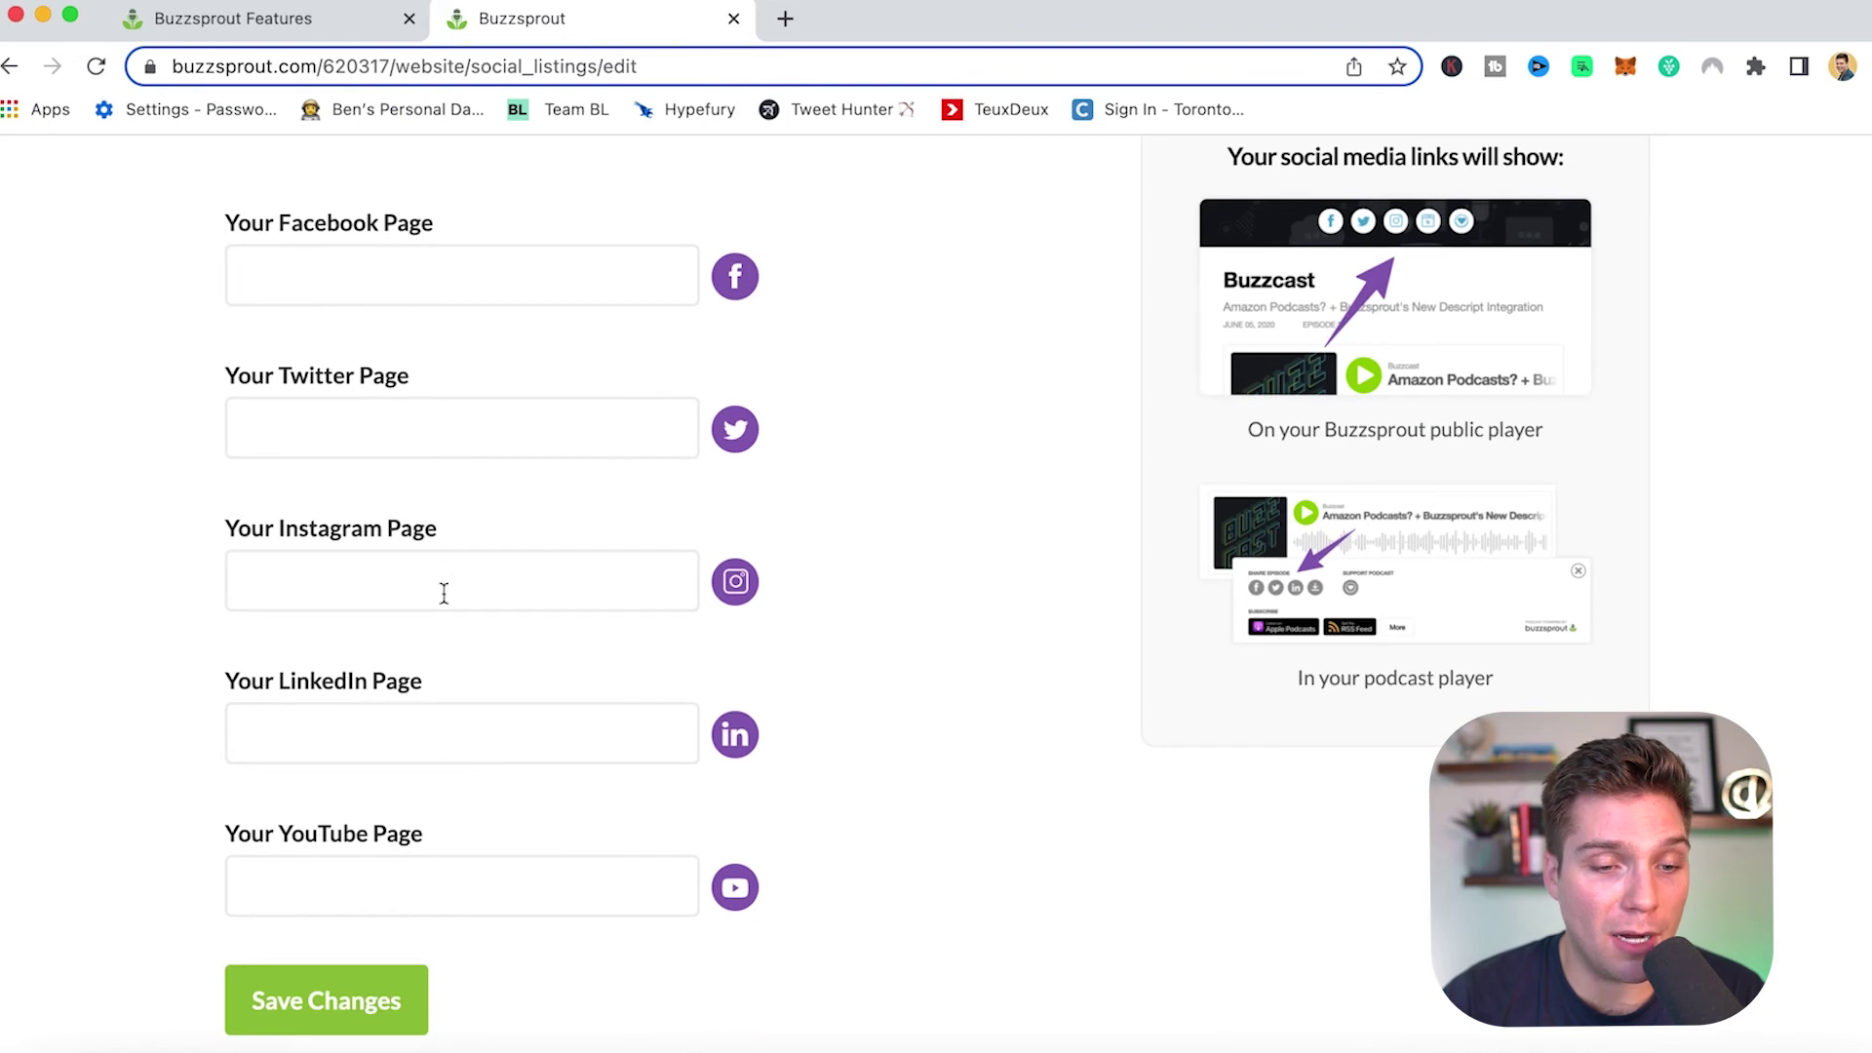
{"action": "scroll", "coordinate": [446, 624], "scroll_direction": "up", "scroll_amount": 5}
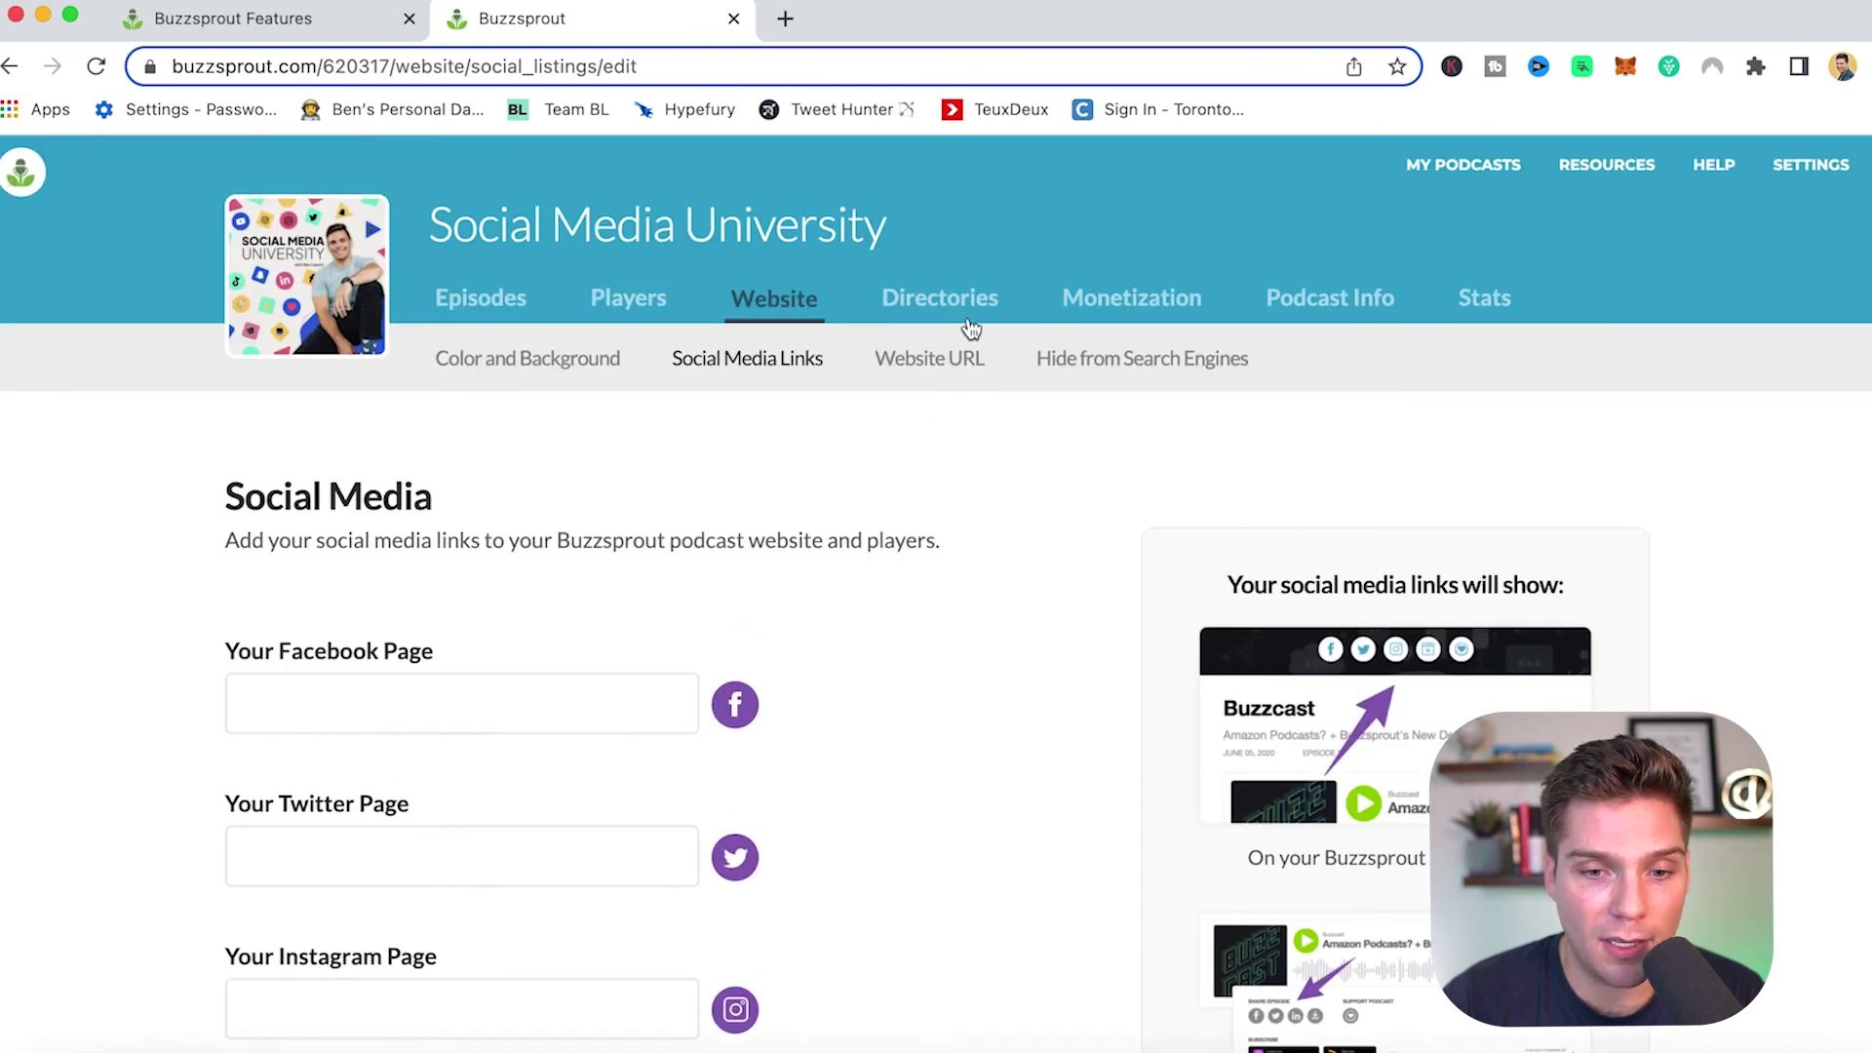
Browse the Monetization cards for sponsors, the affiliate marketplace and listener support.
{"action": "left_click", "coordinate": [1078, 300]}
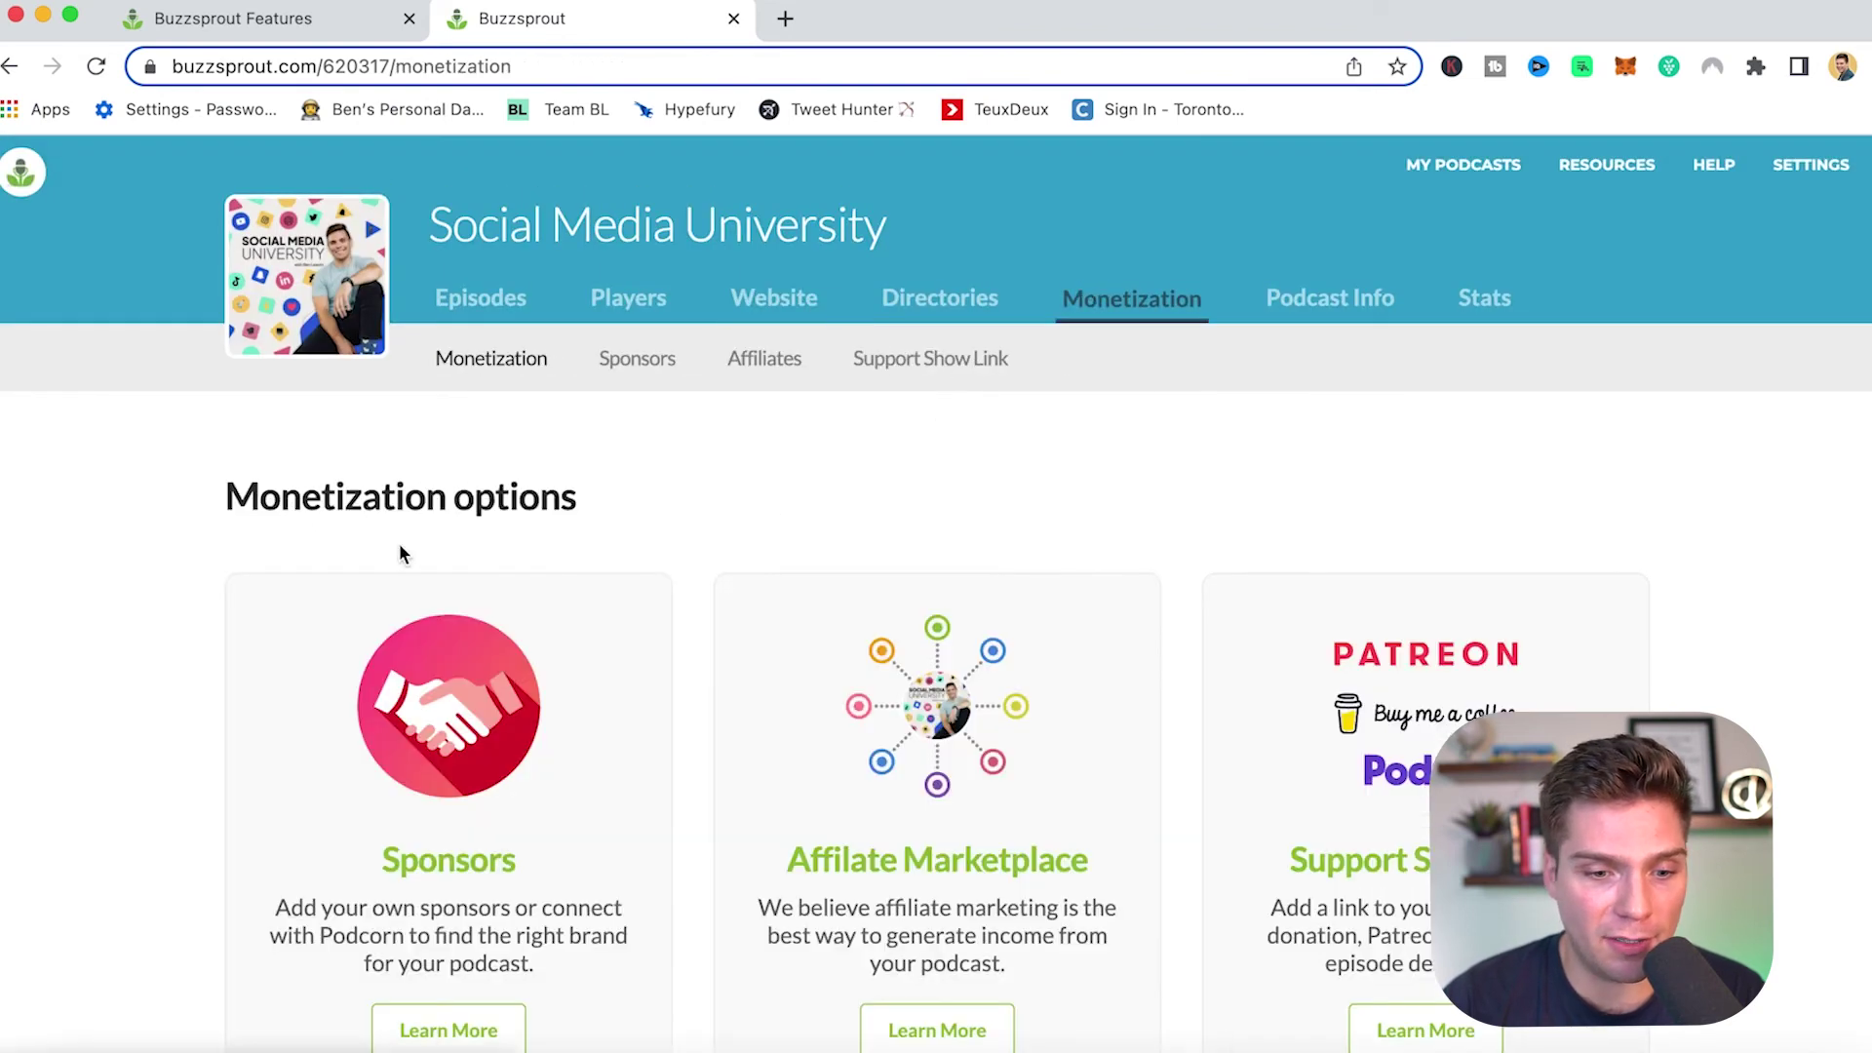
{"action": "scroll", "coordinate": [370, 531], "scroll_direction": "down", "scroll_amount": 1}
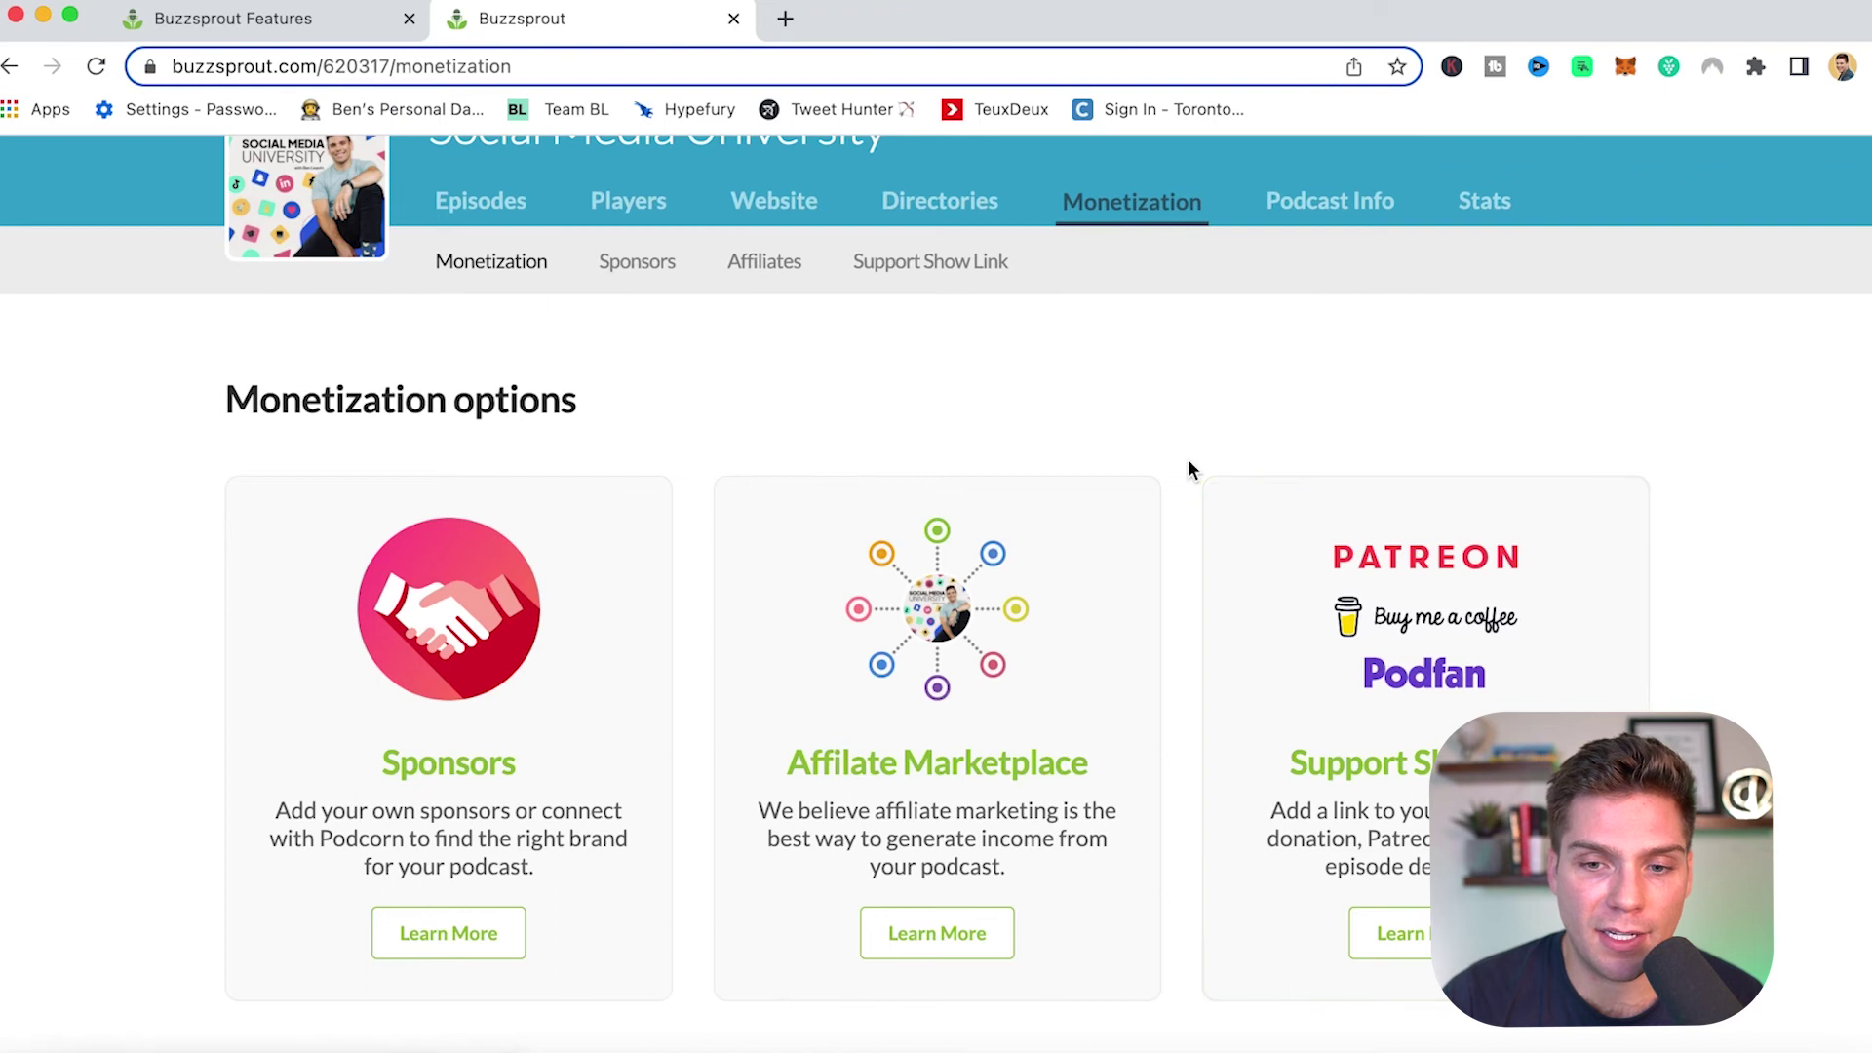
{"action": "scroll", "coordinate": [1189, 466], "scroll_direction": "up", "scroll_amount": 1}
{"action": "left_click", "coordinate": [1330, 273]}
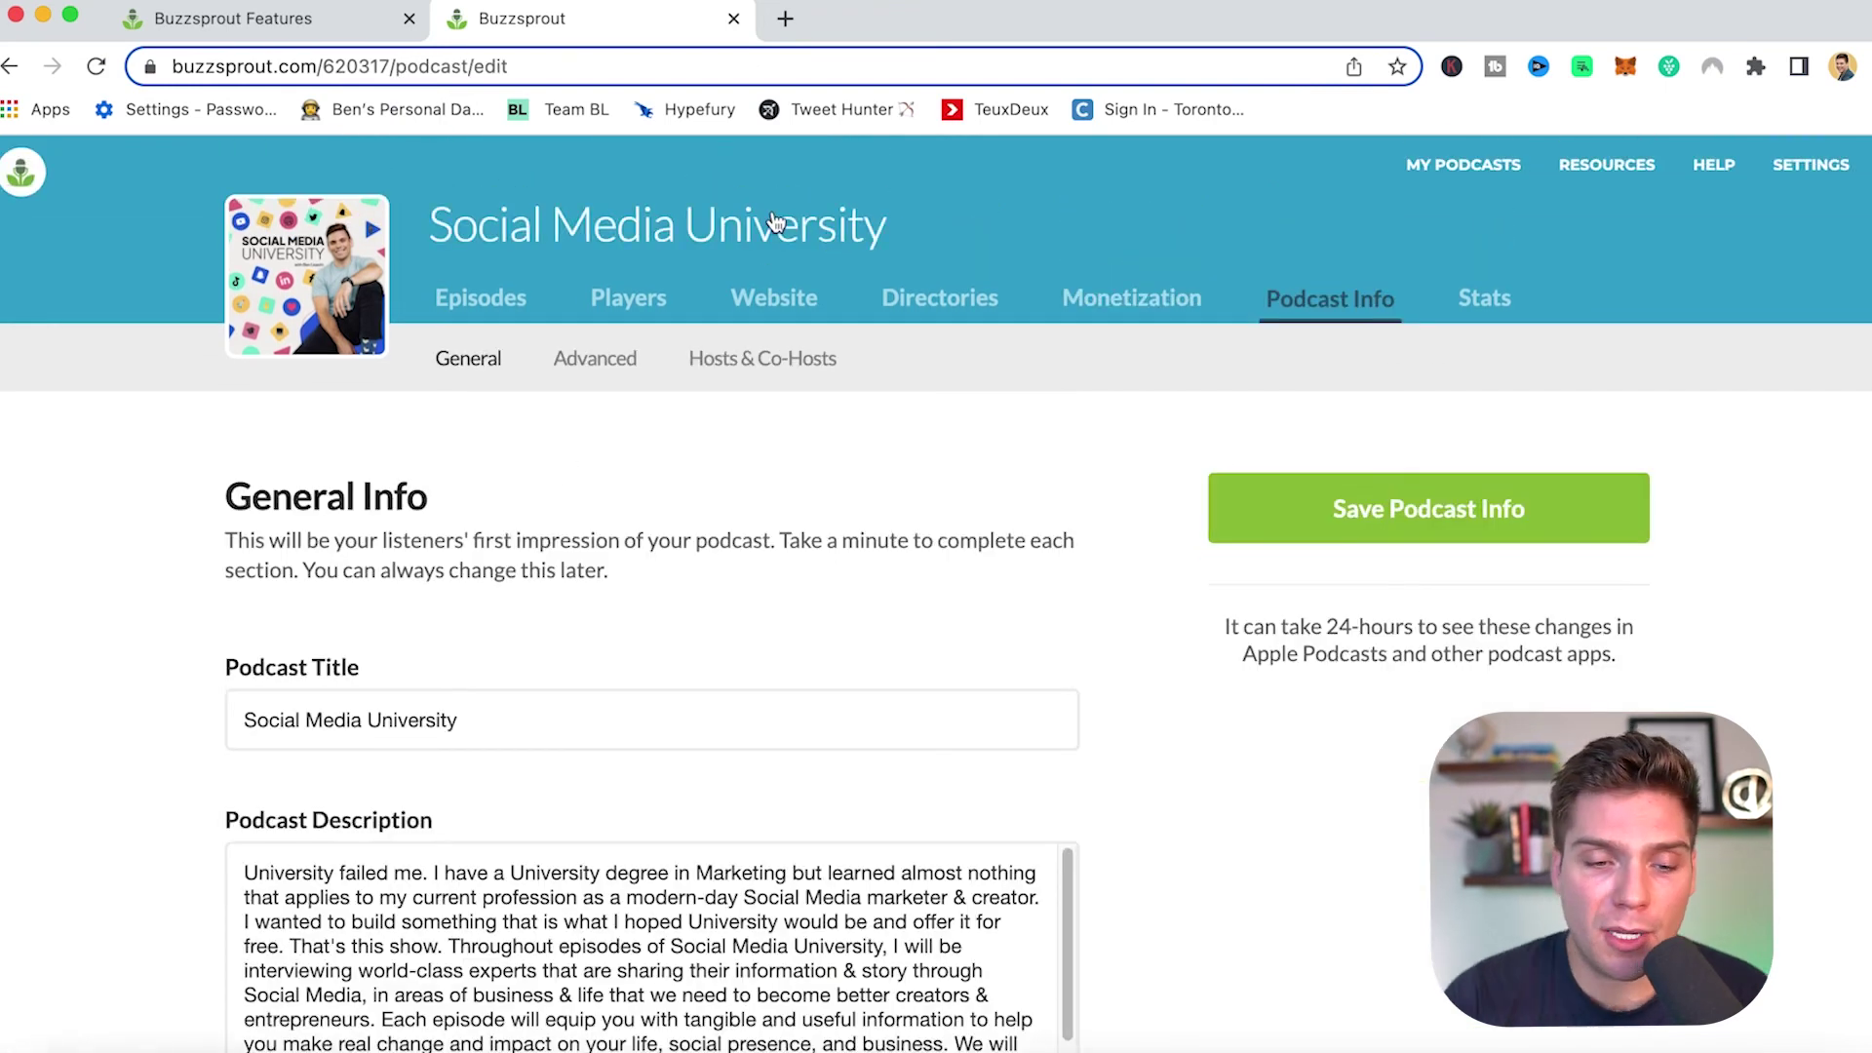
{"action": "scroll", "coordinate": [238, 433], "scroll_direction": "down", "scroll_amount": 8}
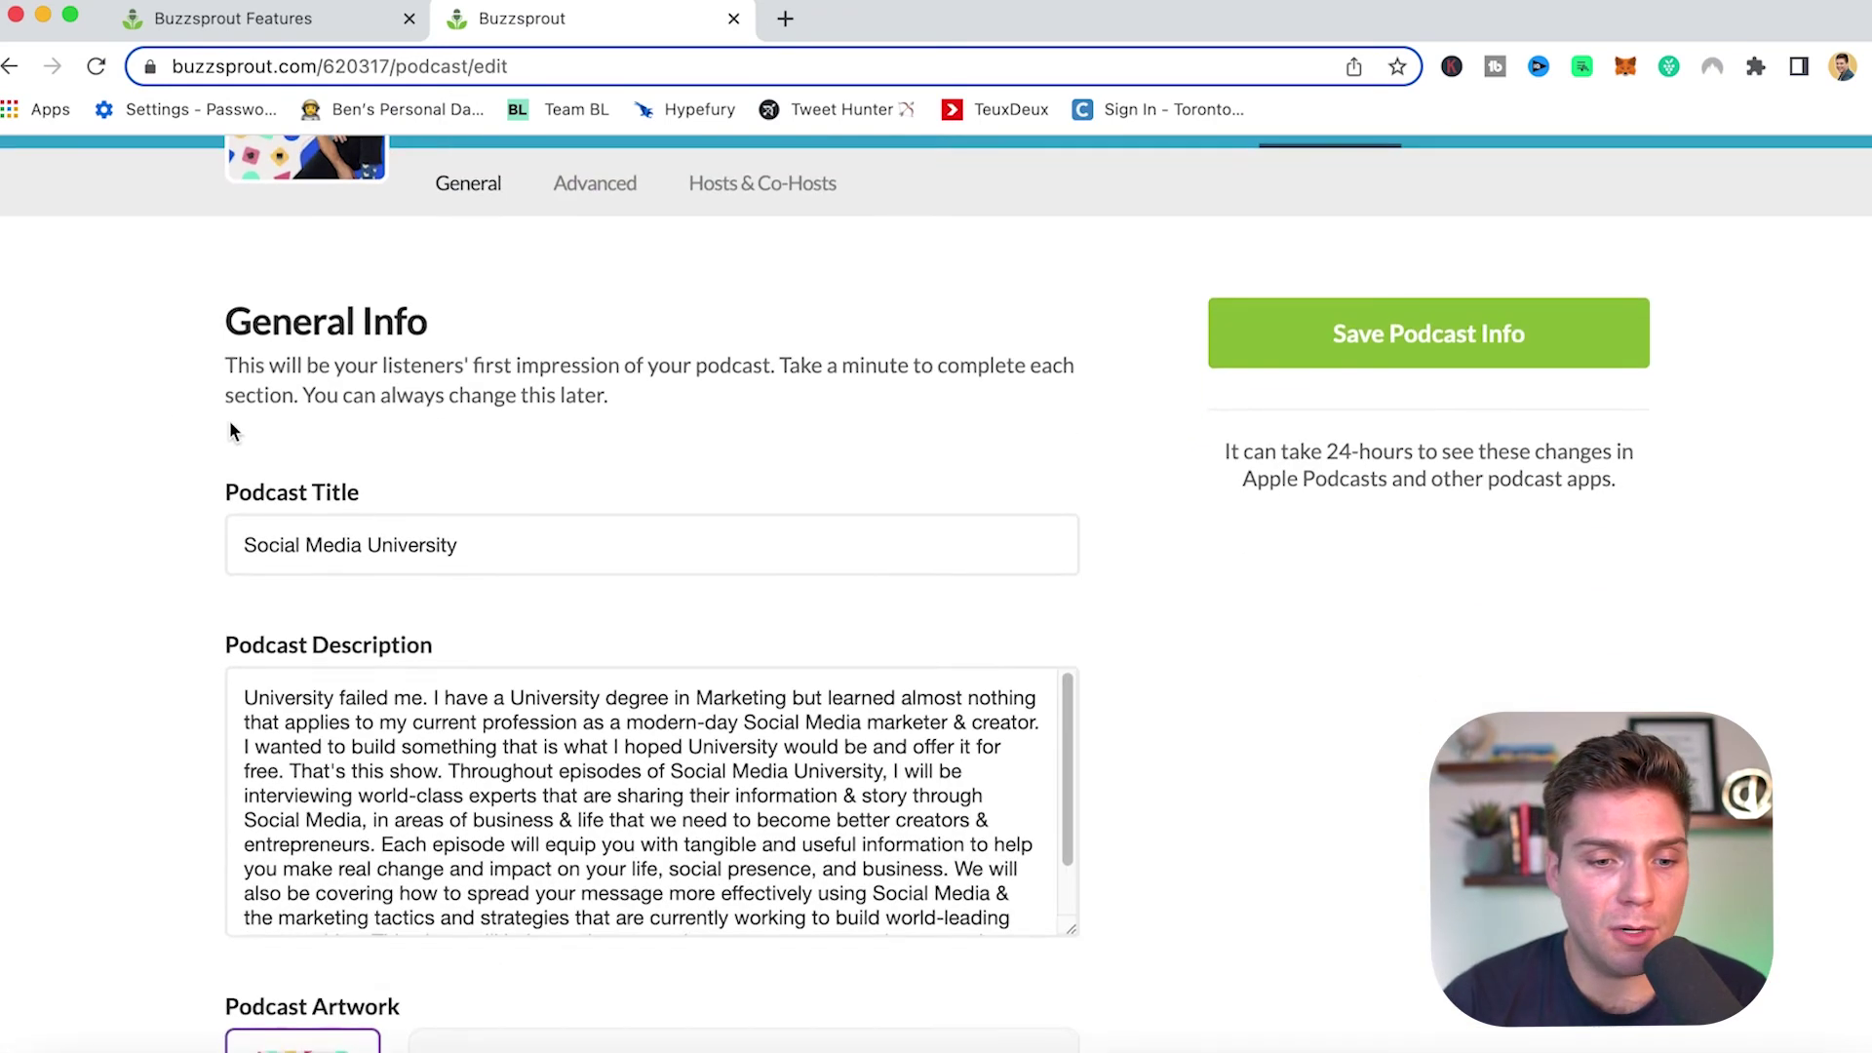
{"action": "scroll", "coordinate": [232, 429], "scroll_direction": "down", "scroll_amount": 9}
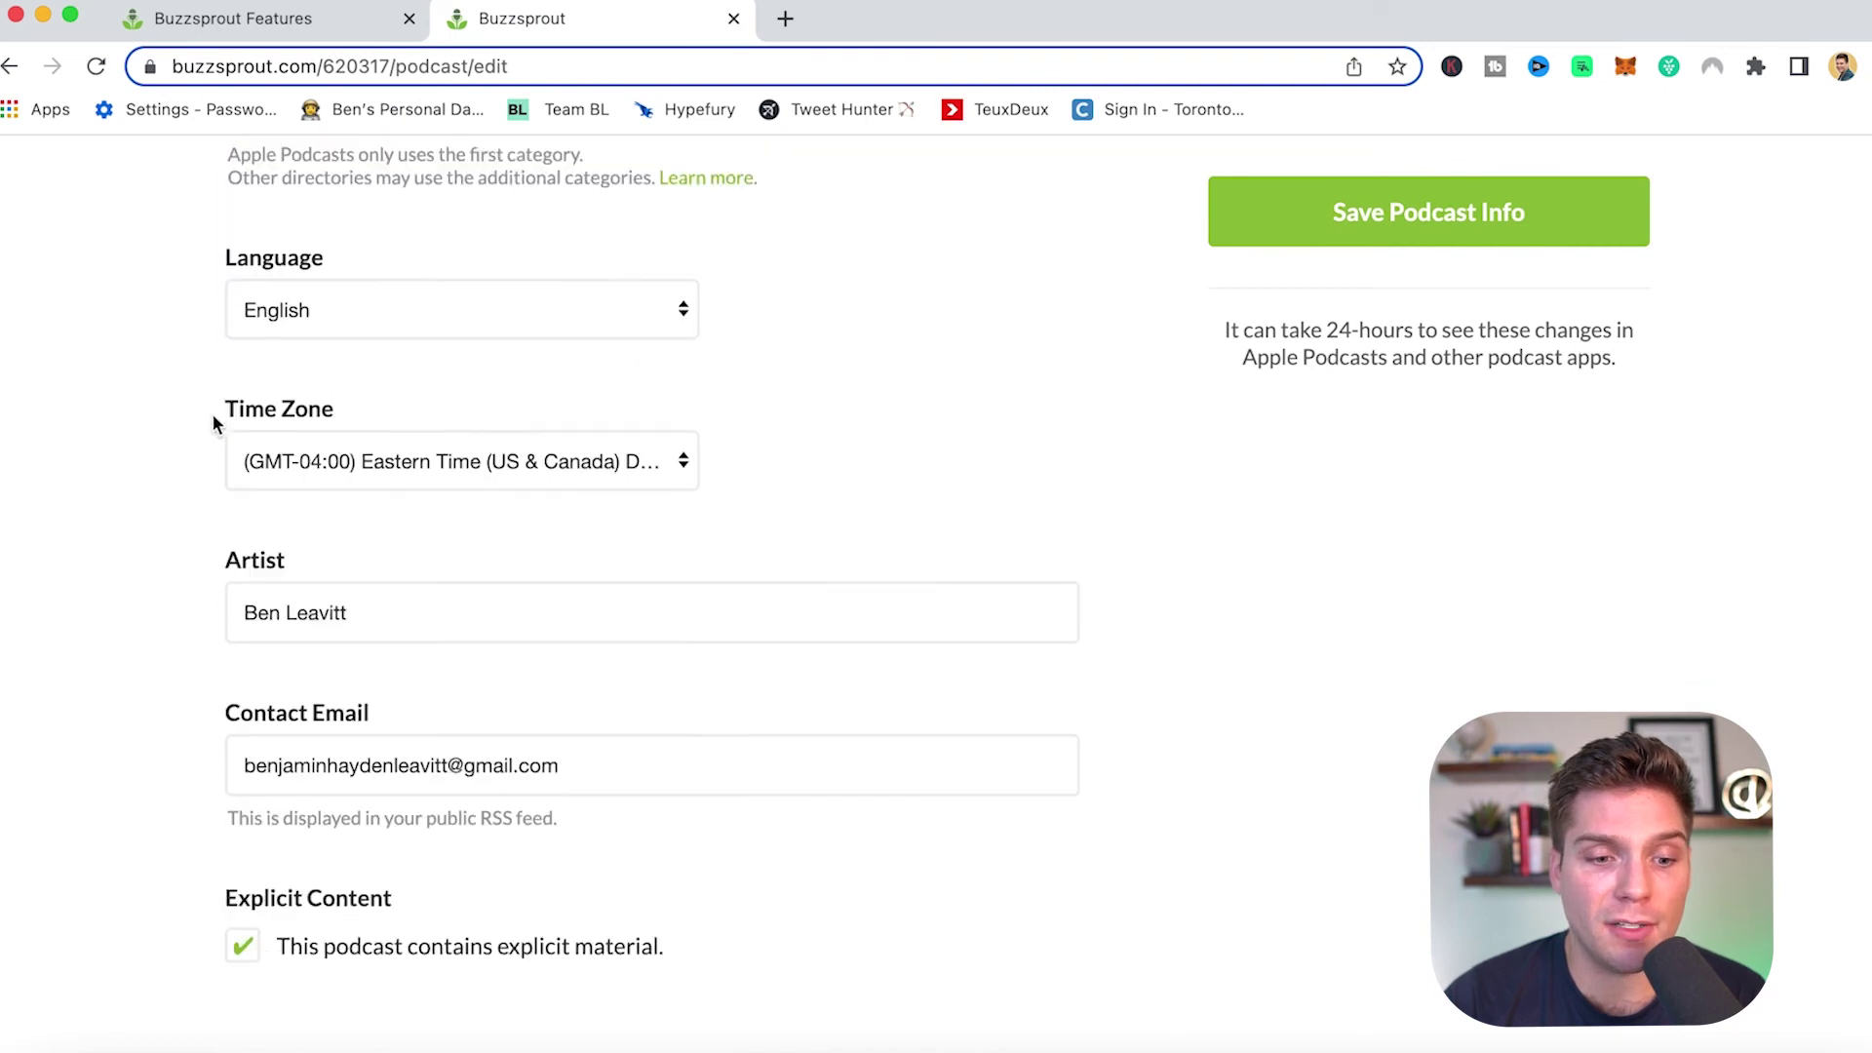
{"action": "scroll", "coordinate": [230, 422], "scroll_direction": "up", "scroll_amount": 13}
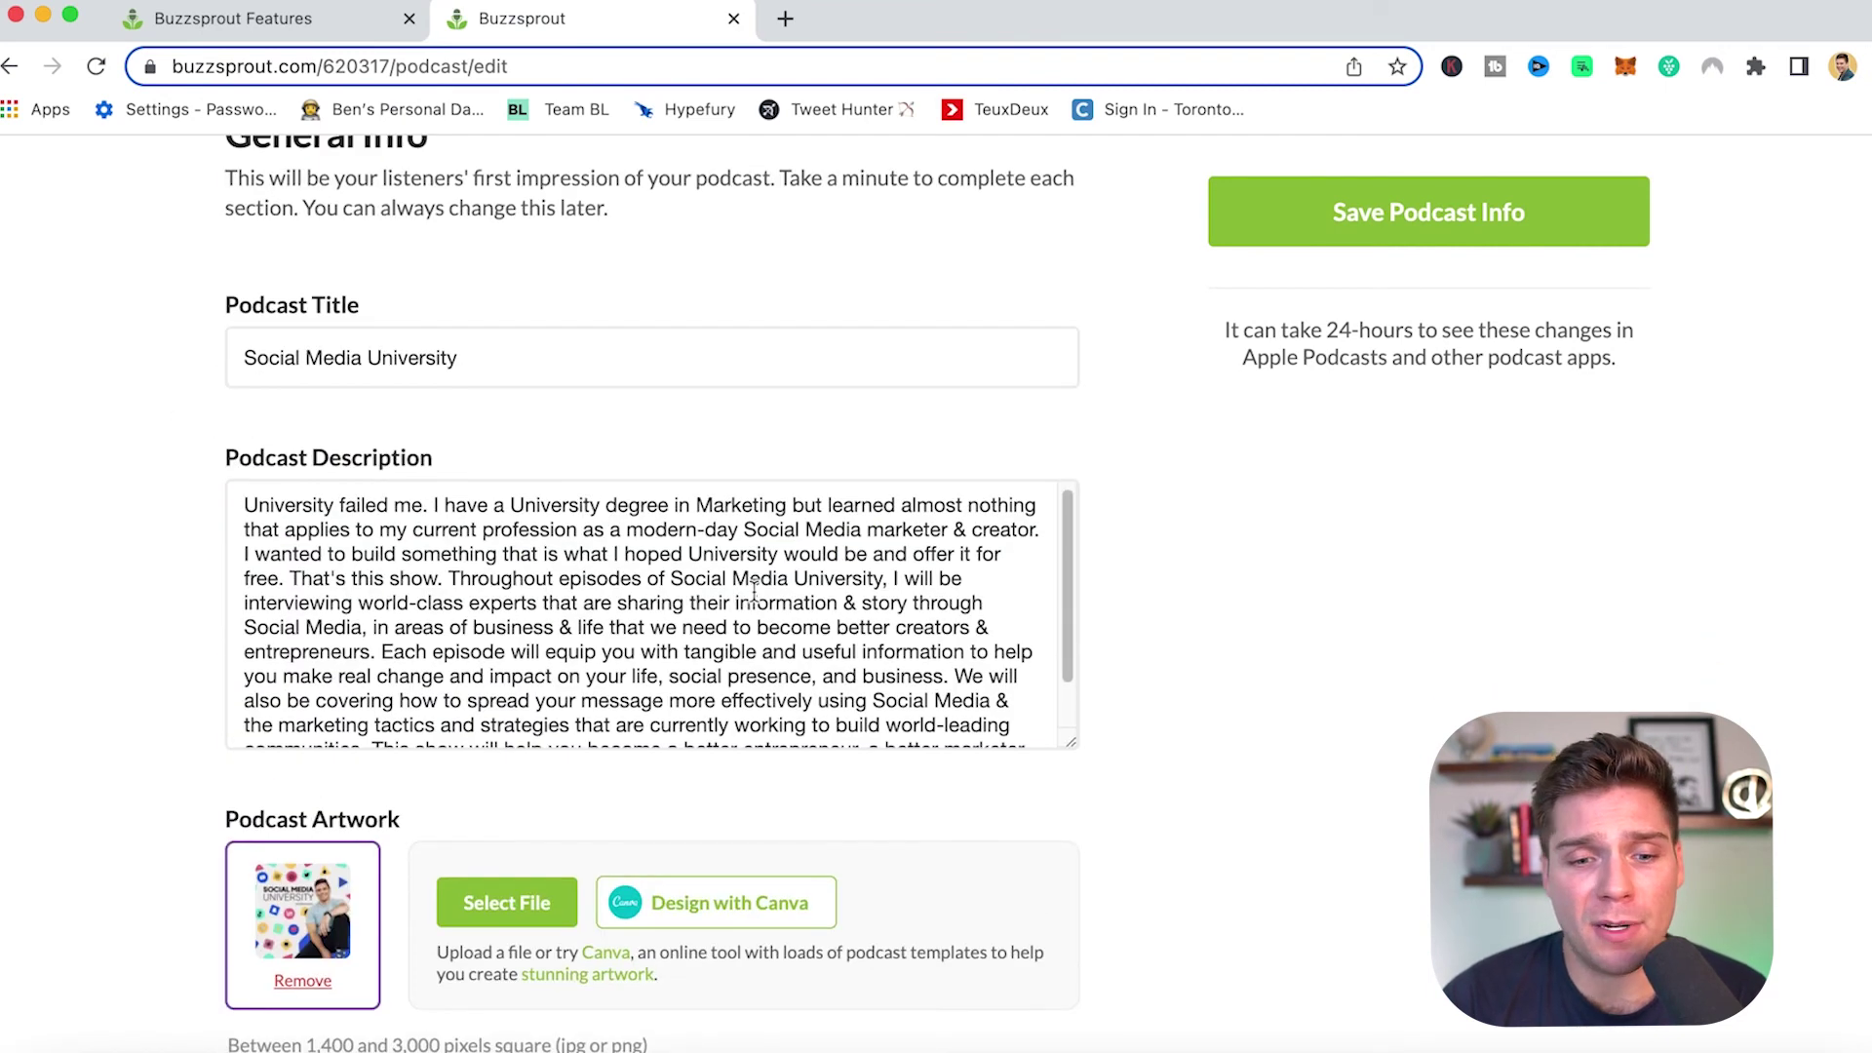
{"action": "scroll", "coordinate": [754, 590], "scroll_direction": "down", "scroll_amount": 1}
{"action": "scroll", "coordinate": [588, 573], "scroll_direction": "up", "scroll_amount": 1}
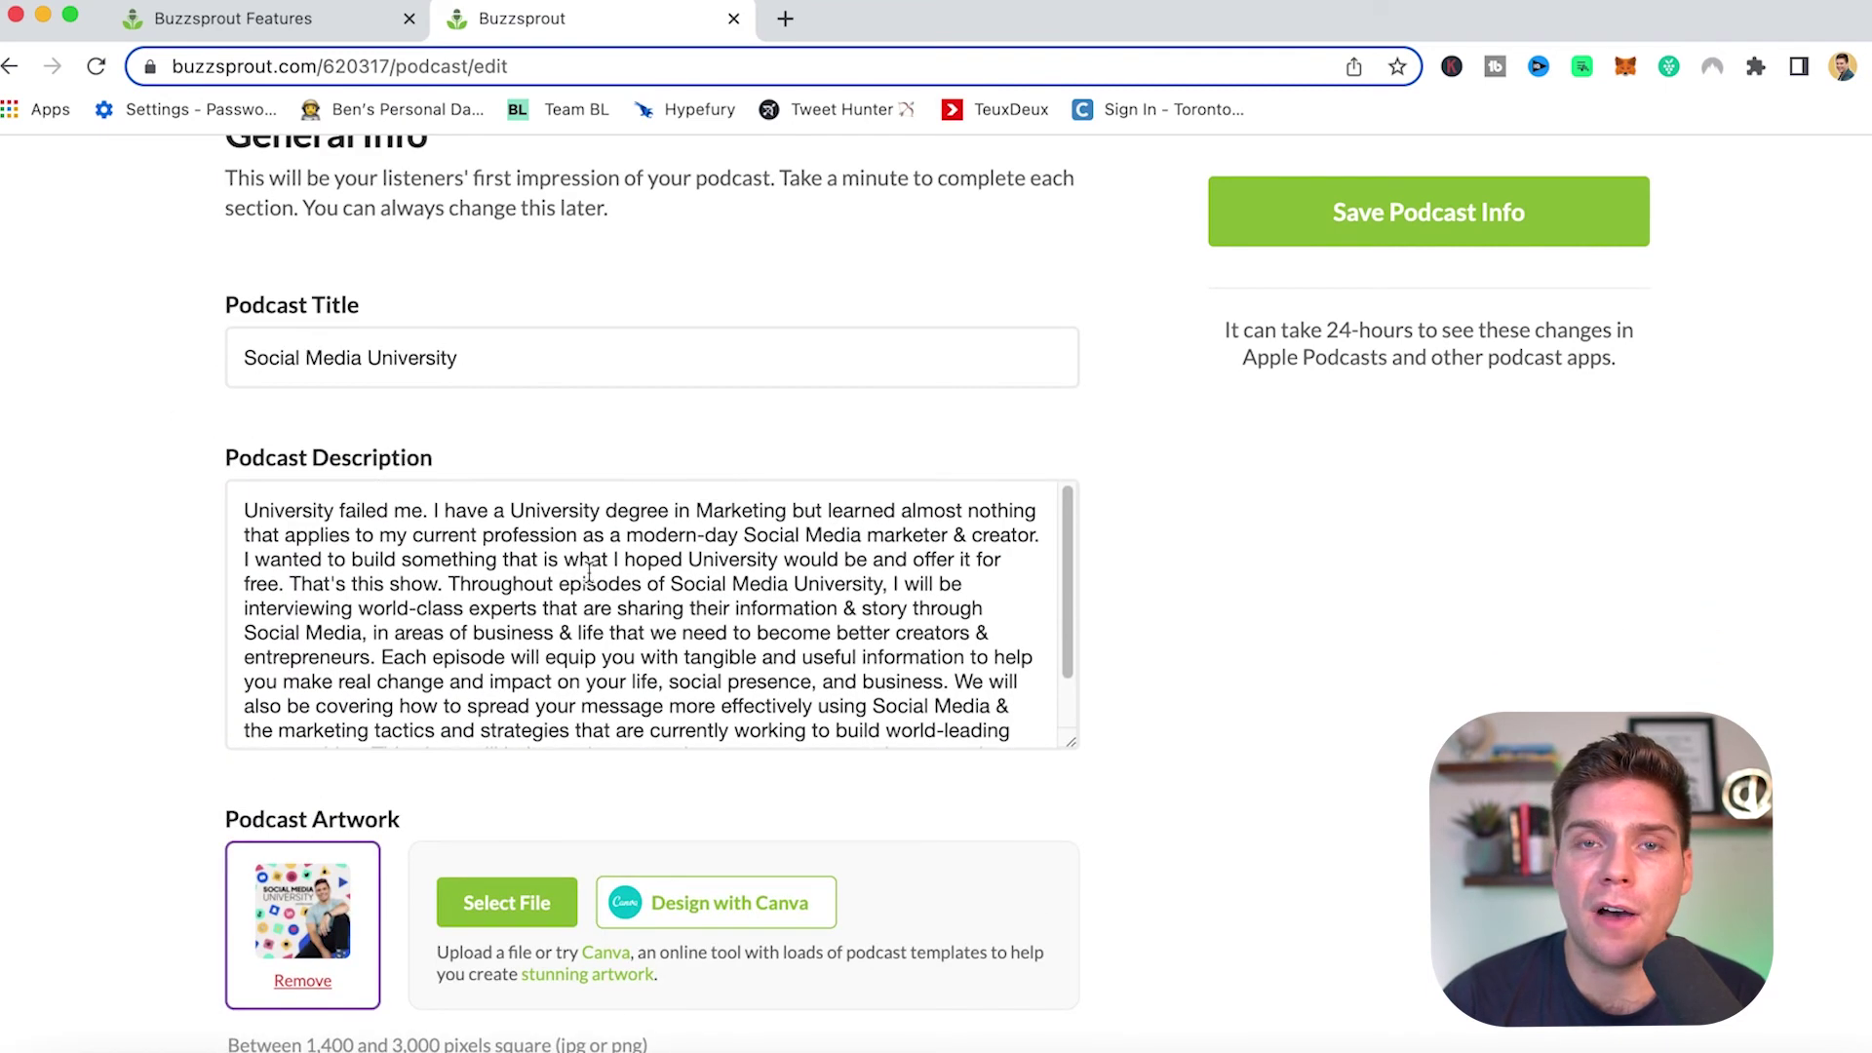
{"action": "scroll", "coordinate": [123, 490], "scroll_direction": "up", "scroll_amount": 4}
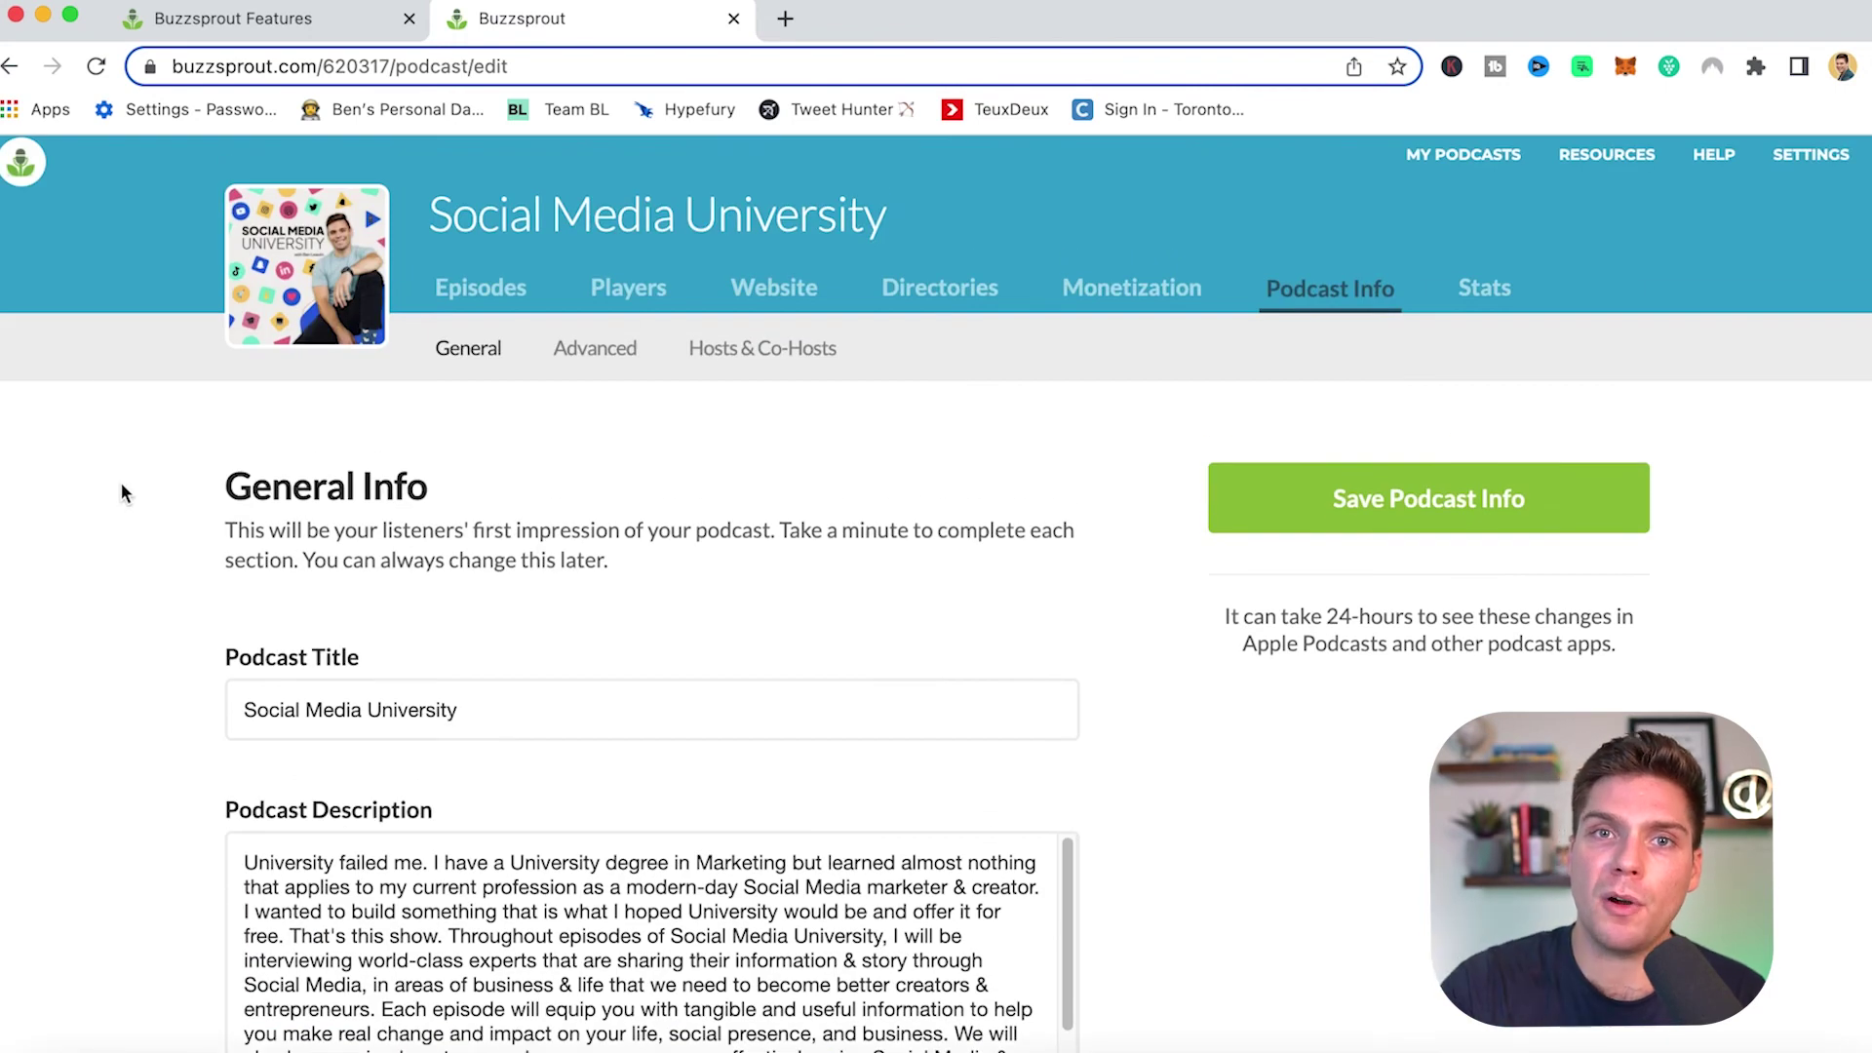
{"action": "scroll", "coordinate": [258, 524], "scroll_direction": "down", "scroll_amount": 2}
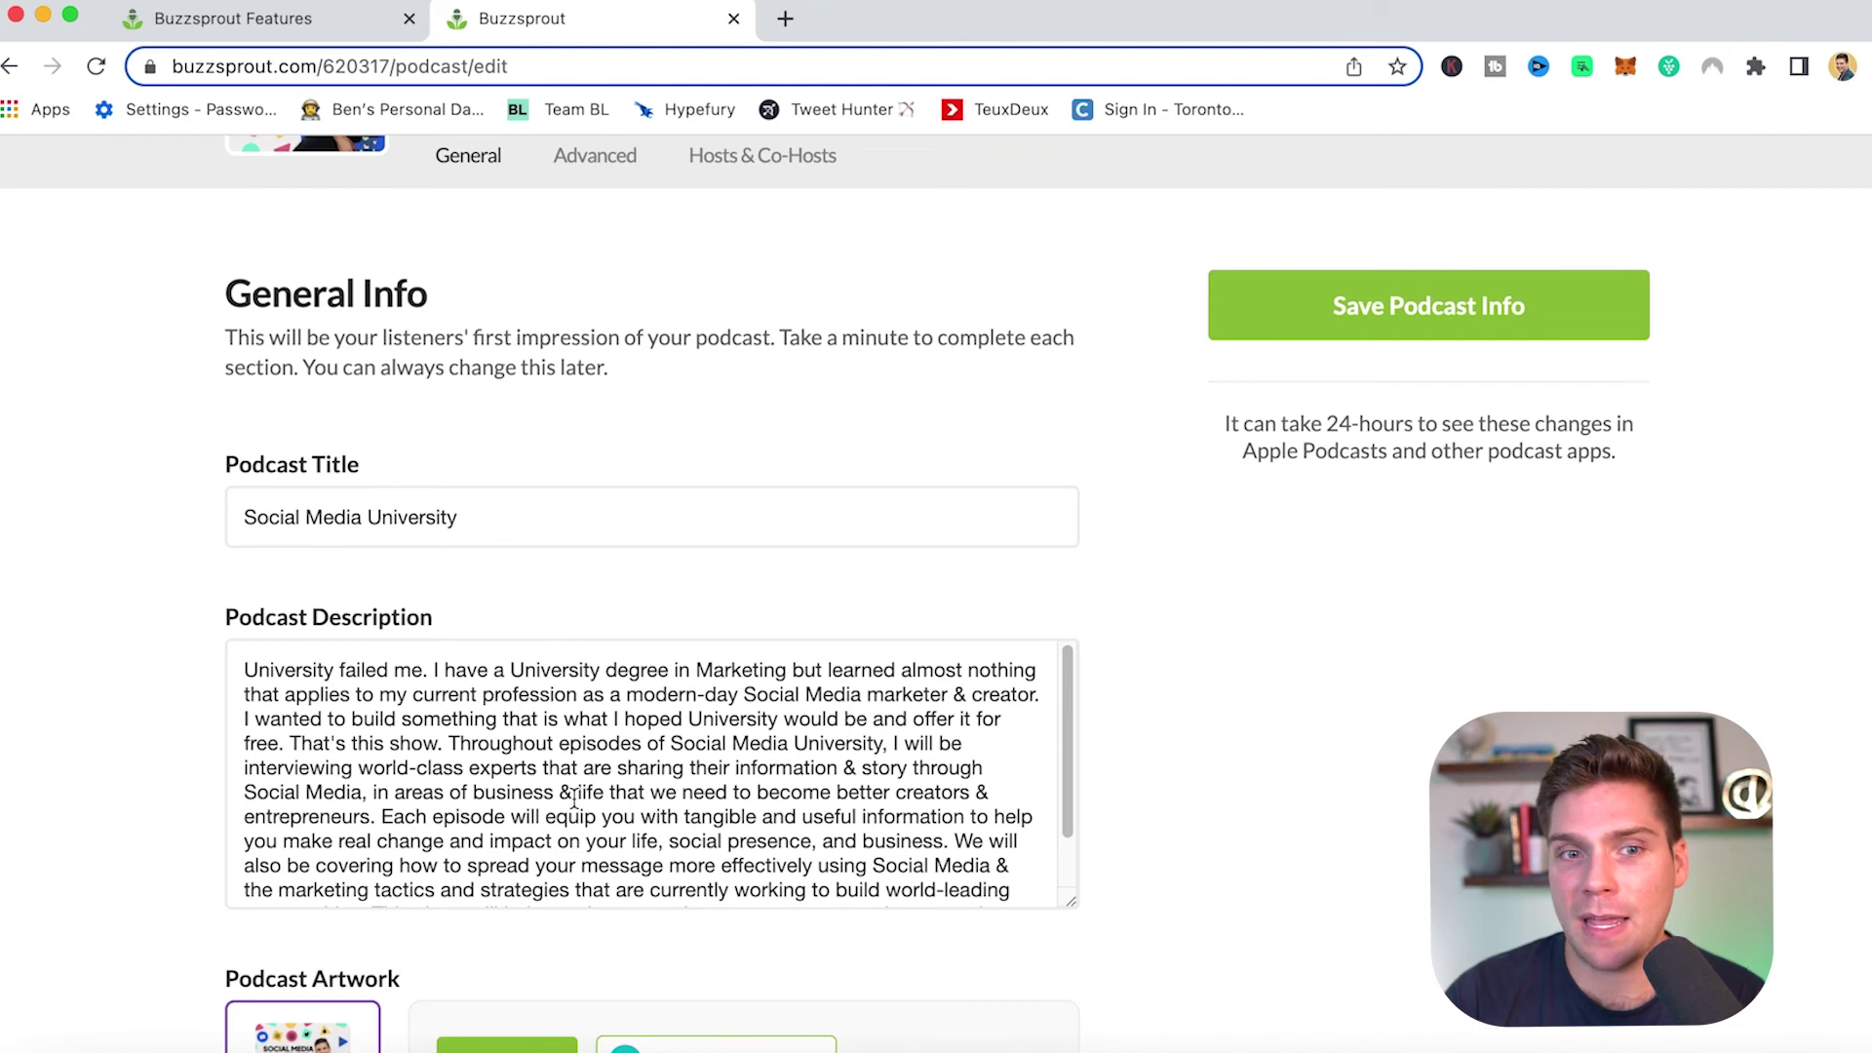
{"action": "scroll", "coordinate": [618, 712], "scroll_direction": "down", "scroll_amount": 2}
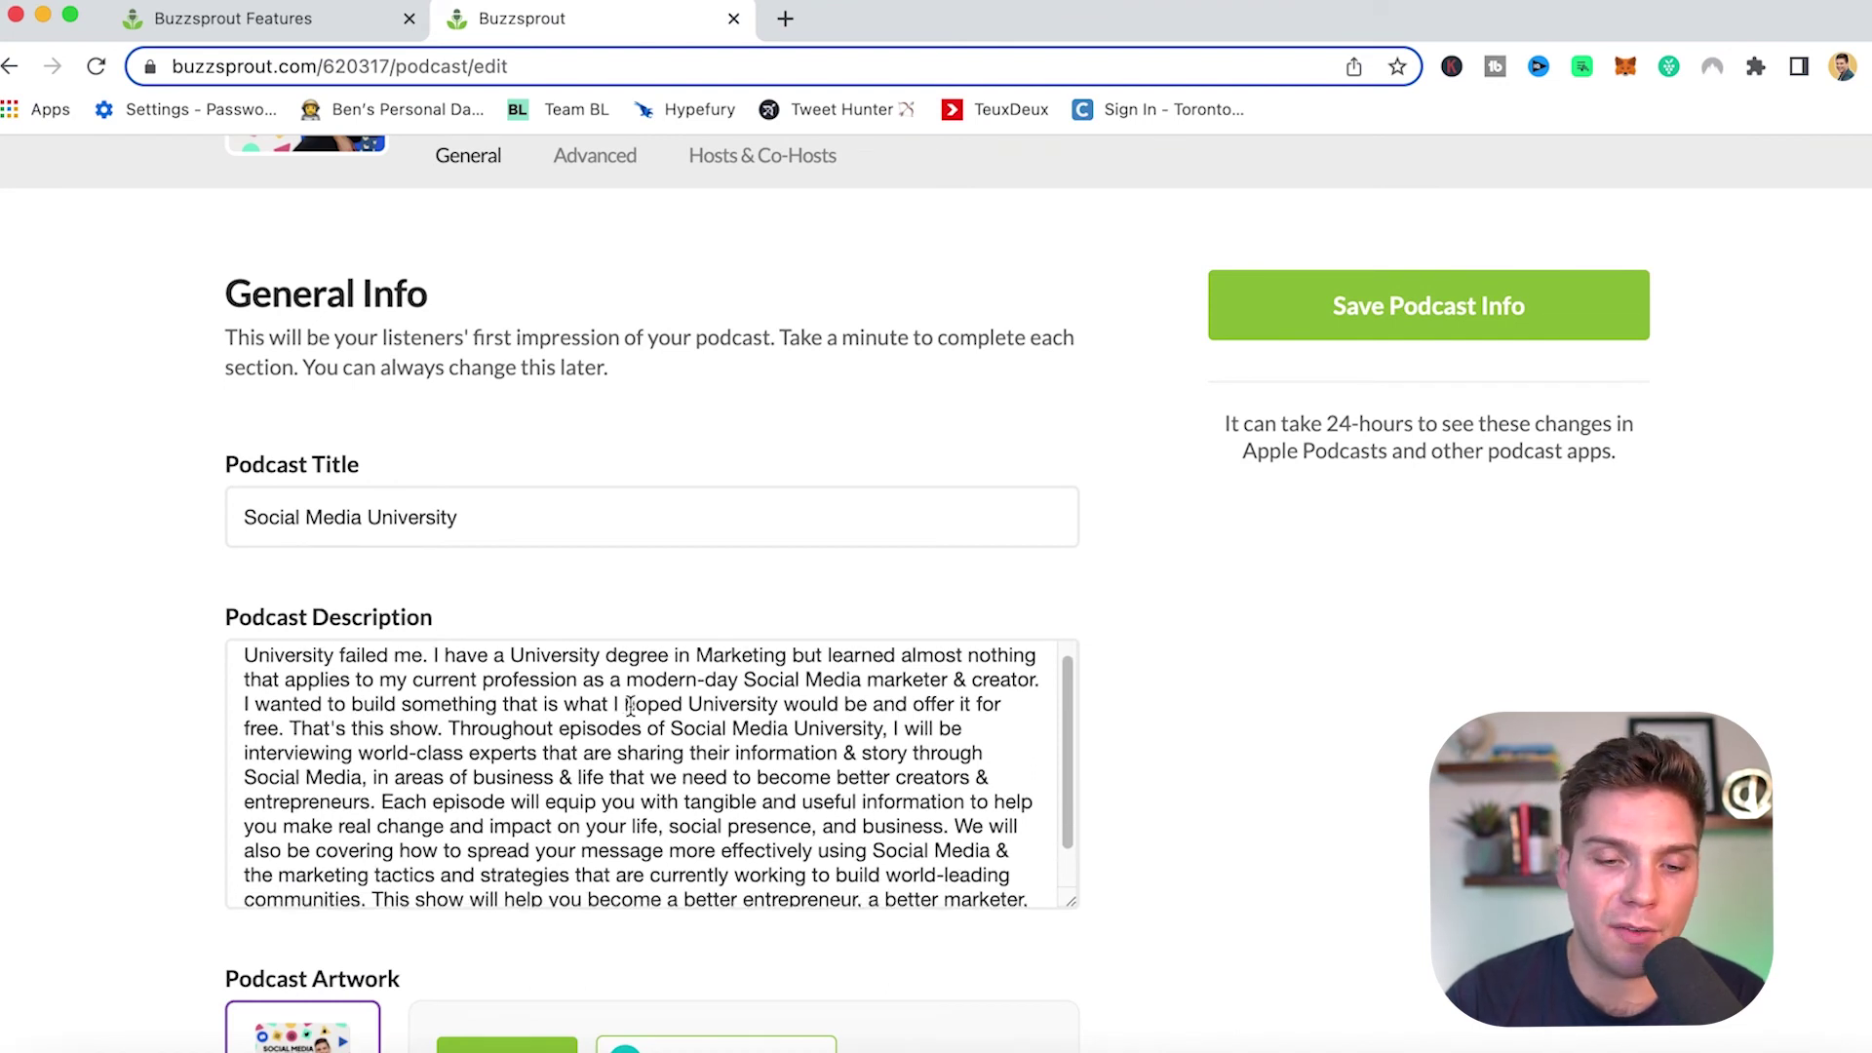
{"action": "scroll", "coordinate": [631, 694], "scroll_direction": "down", "scroll_amount": 2}
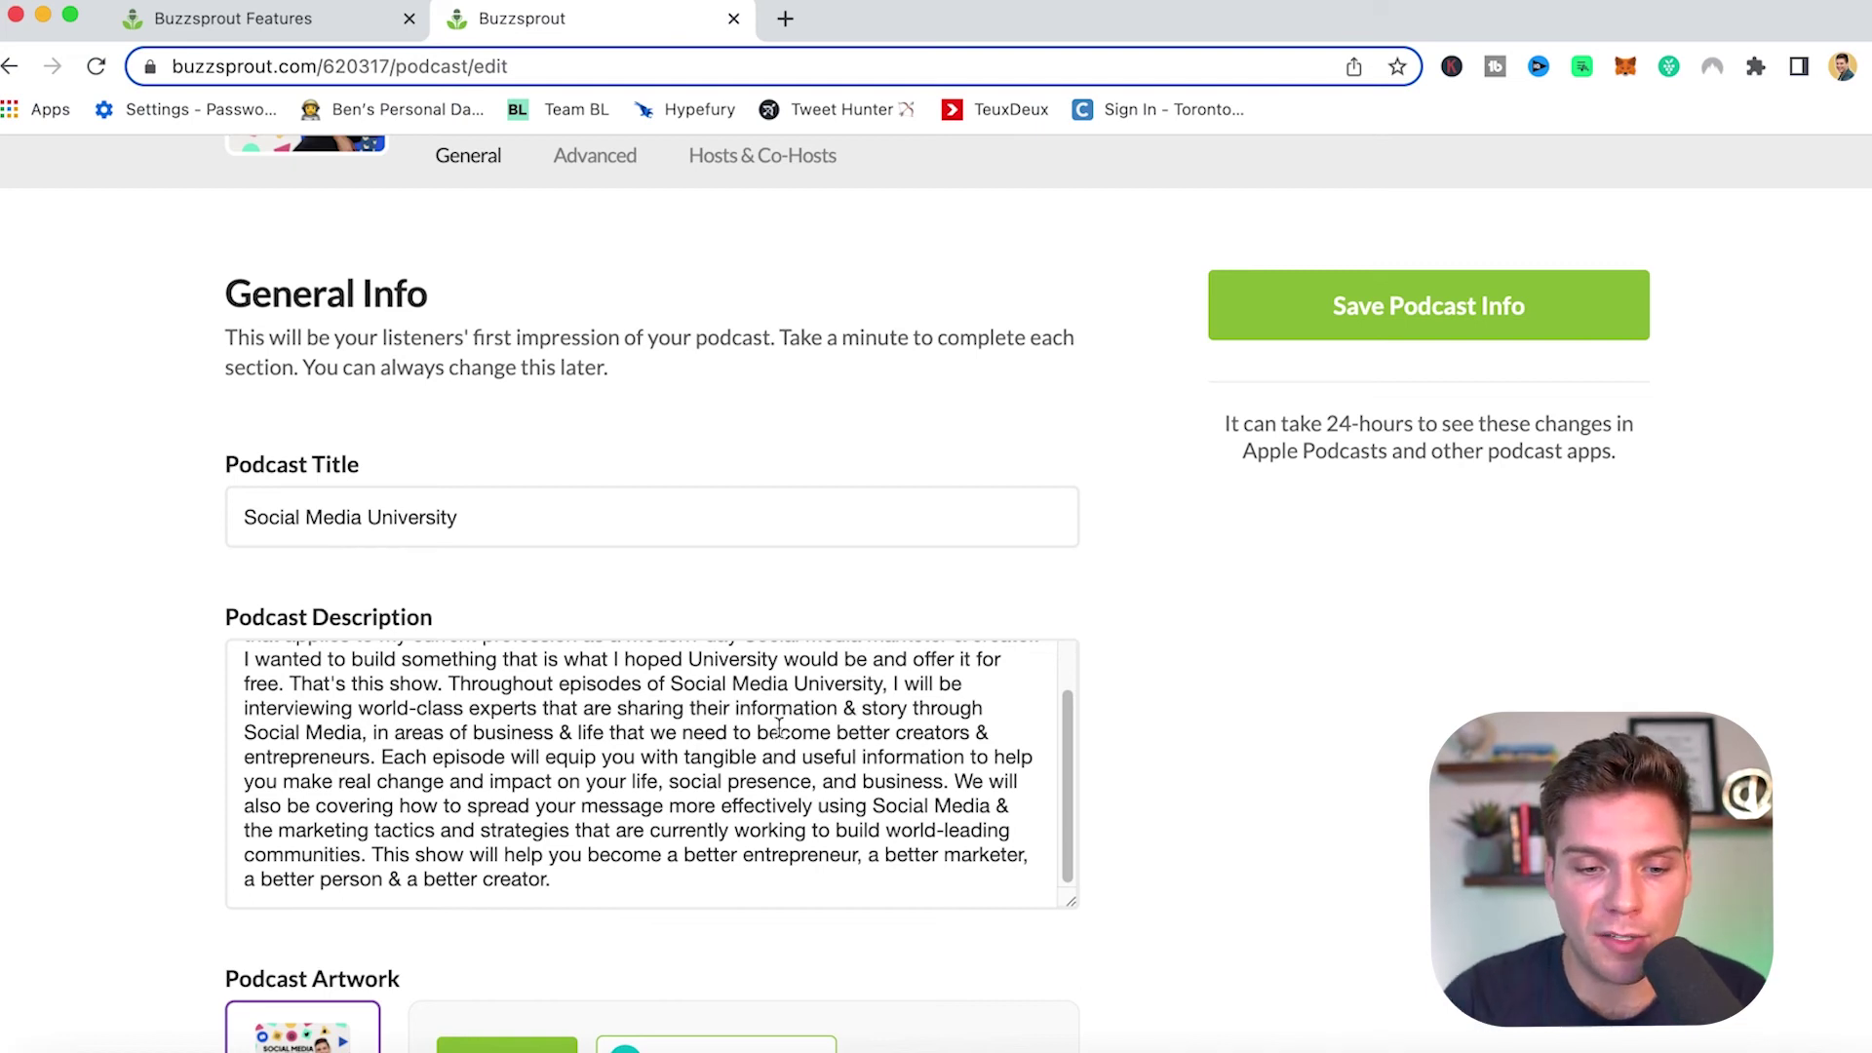
{"action": "scroll", "coordinate": [682, 732], "scroll_direction": "down", "scroll_amount": 3}
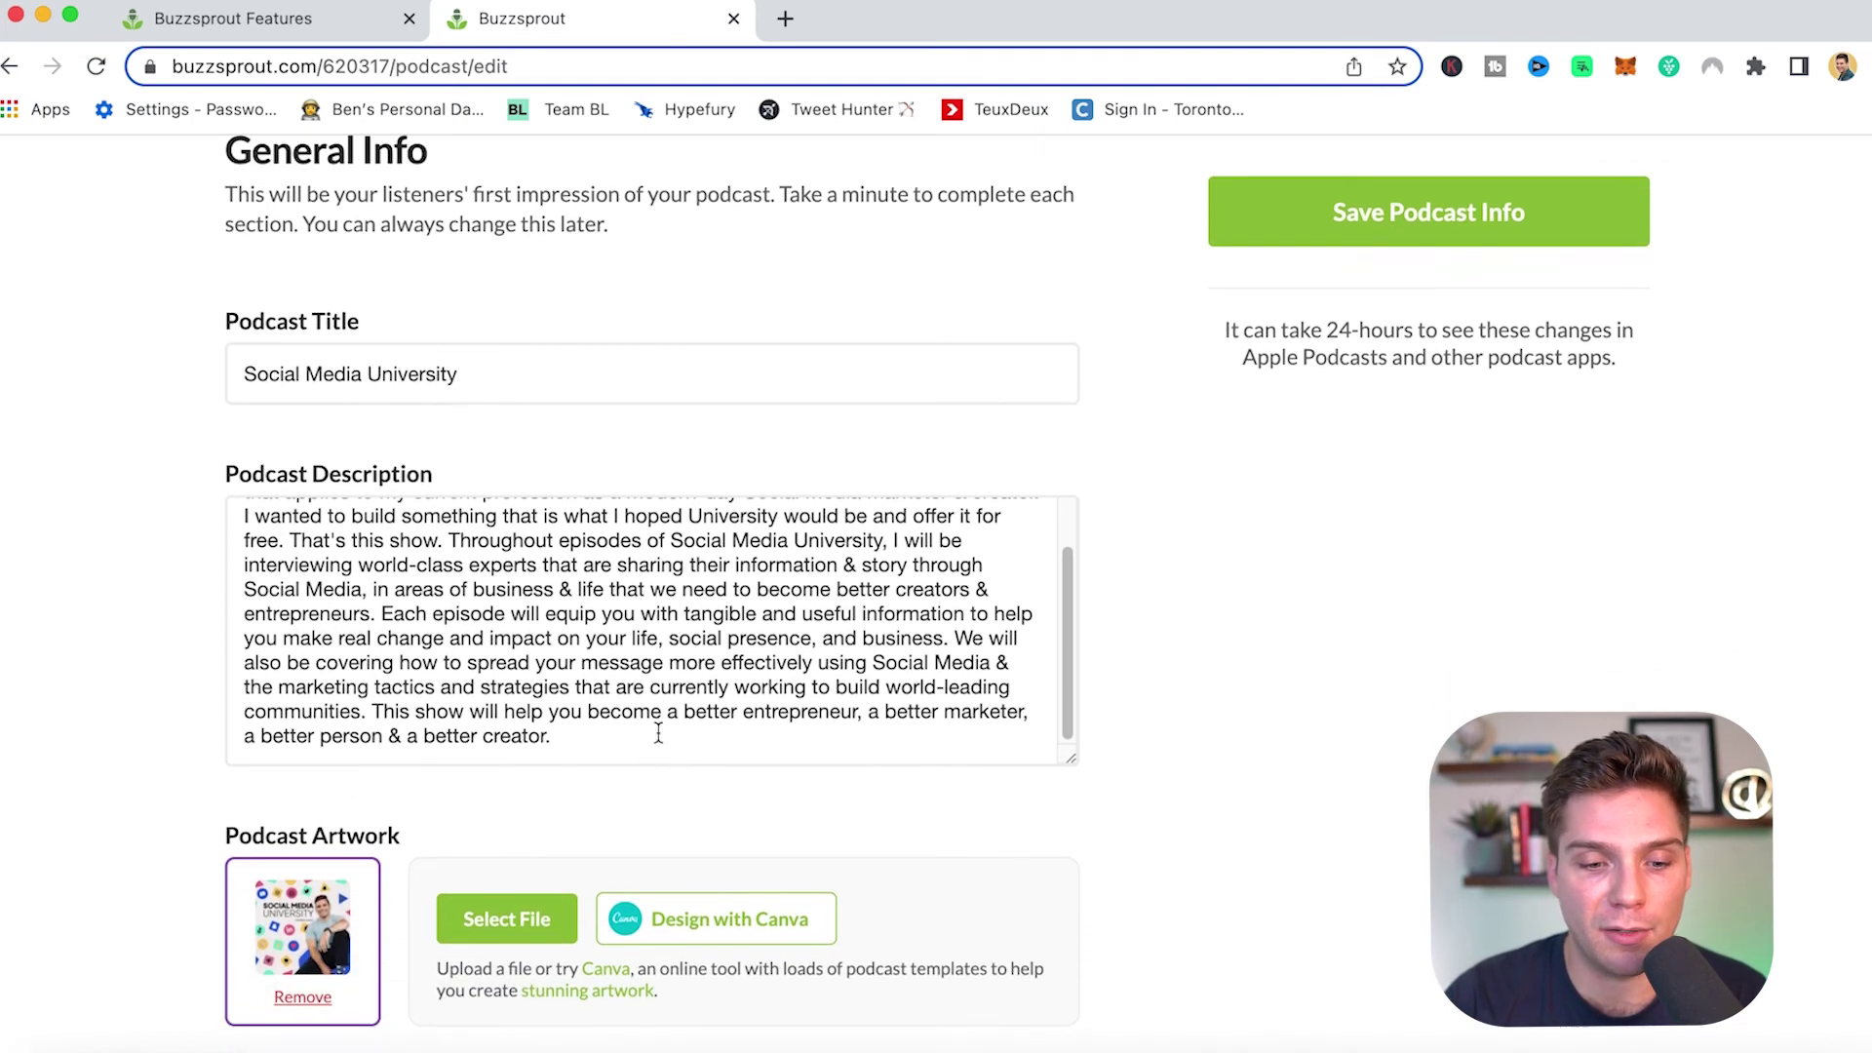
{"action": "scroll", "coordinate": [658, 732], "scroll_direction": "down", "scroll_amount": 3}
{"action": "scroll", "coordinate": [727, 556], "scroll_direction": "up", "scroll_amount": 10}
{"action": "scroll", "coordinate": [342, 473], "scroll_direction": "down", "scroll_amount": 5}
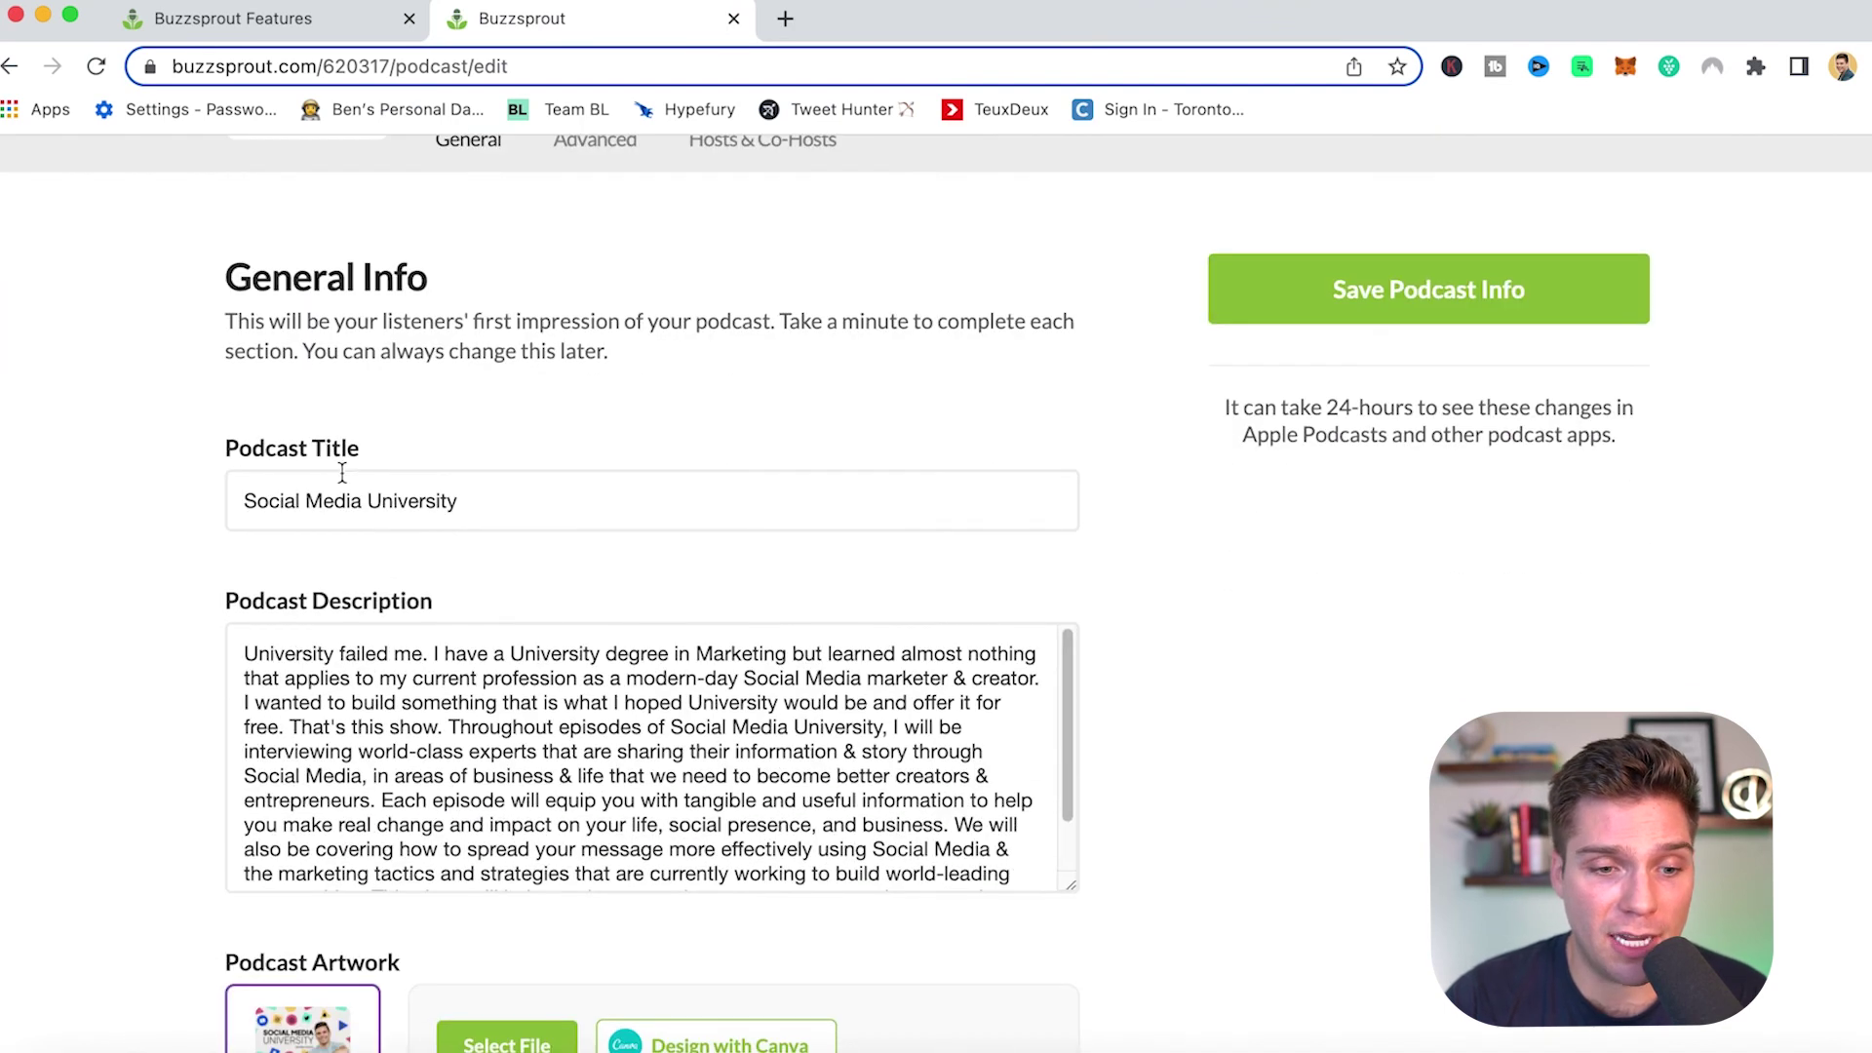
{"action": "scroll", "coordinate": [121, 510], "scroll_direction": "down", "scroll_amount": 3}
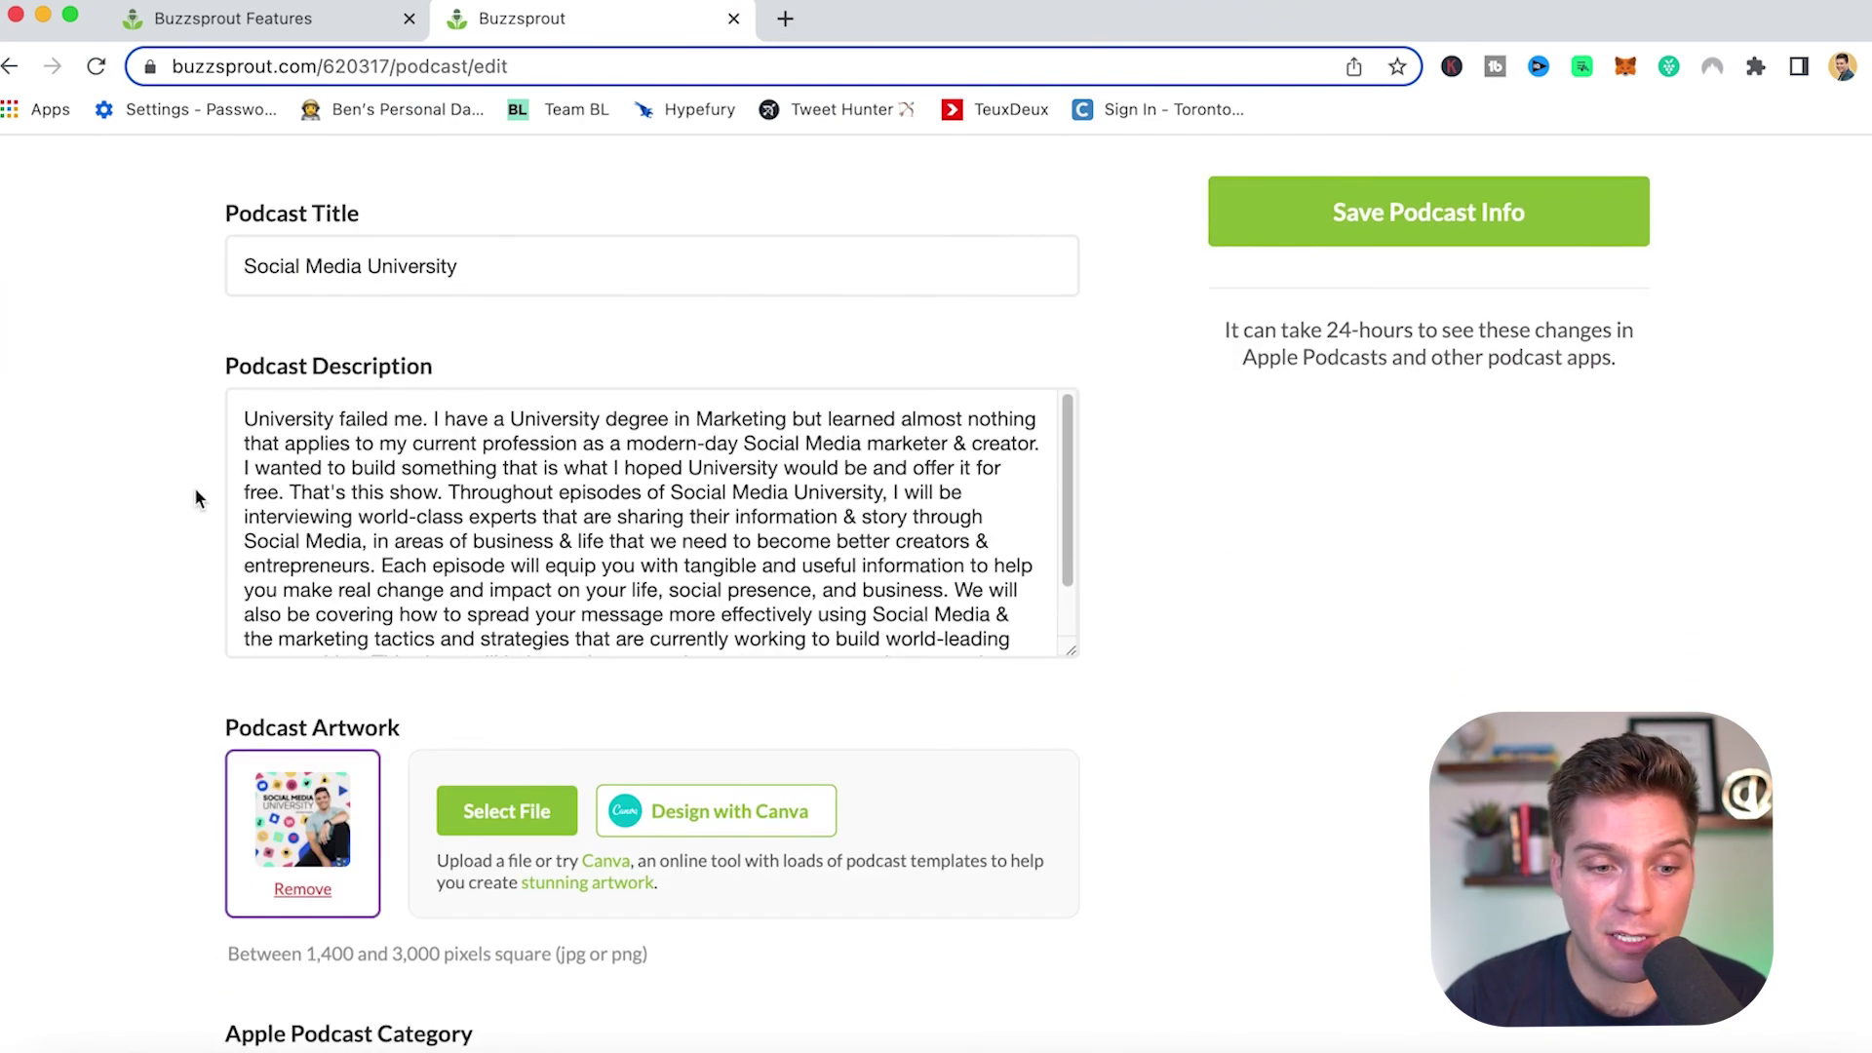
{"action": "scroll", "coordinate": [195, 498], "scroll_direction": "down", "scroll_amount": 10}
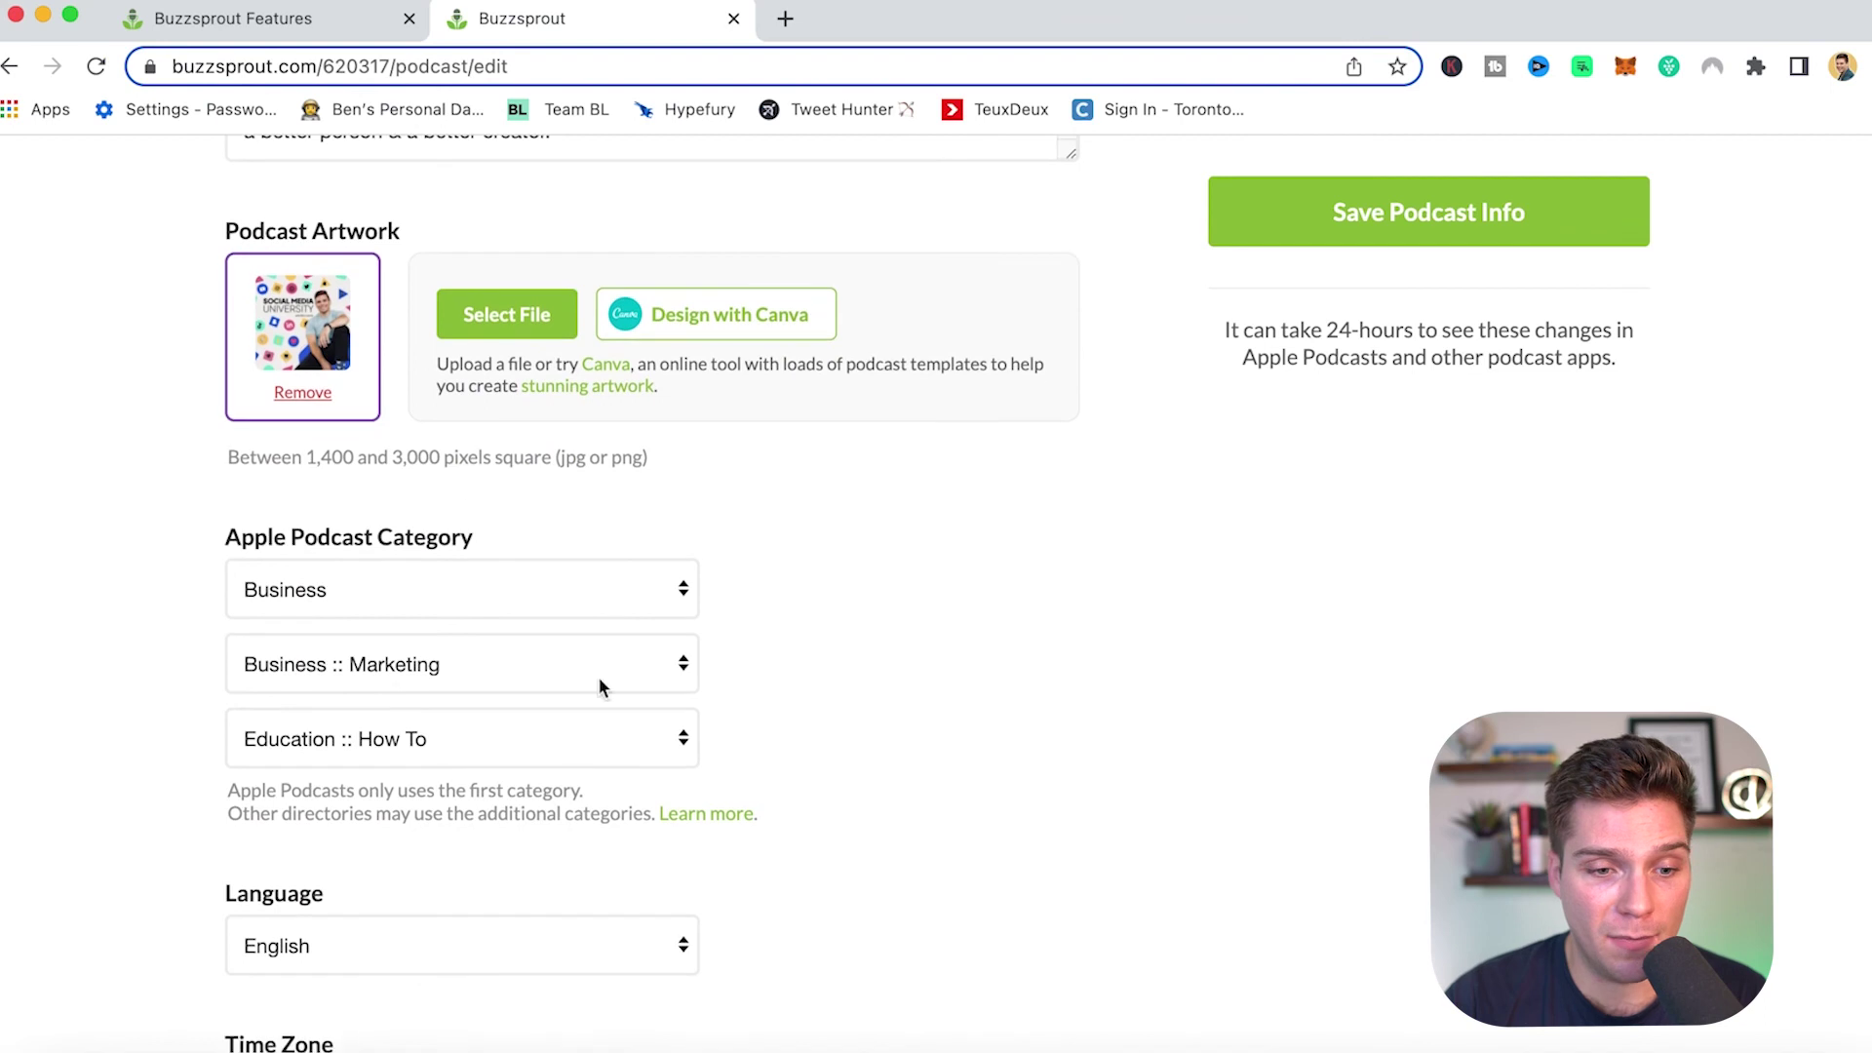
{"action": "scroll", "coordinate": [565, 589], "scroll_direction": "down", "scroll_amount": 10}
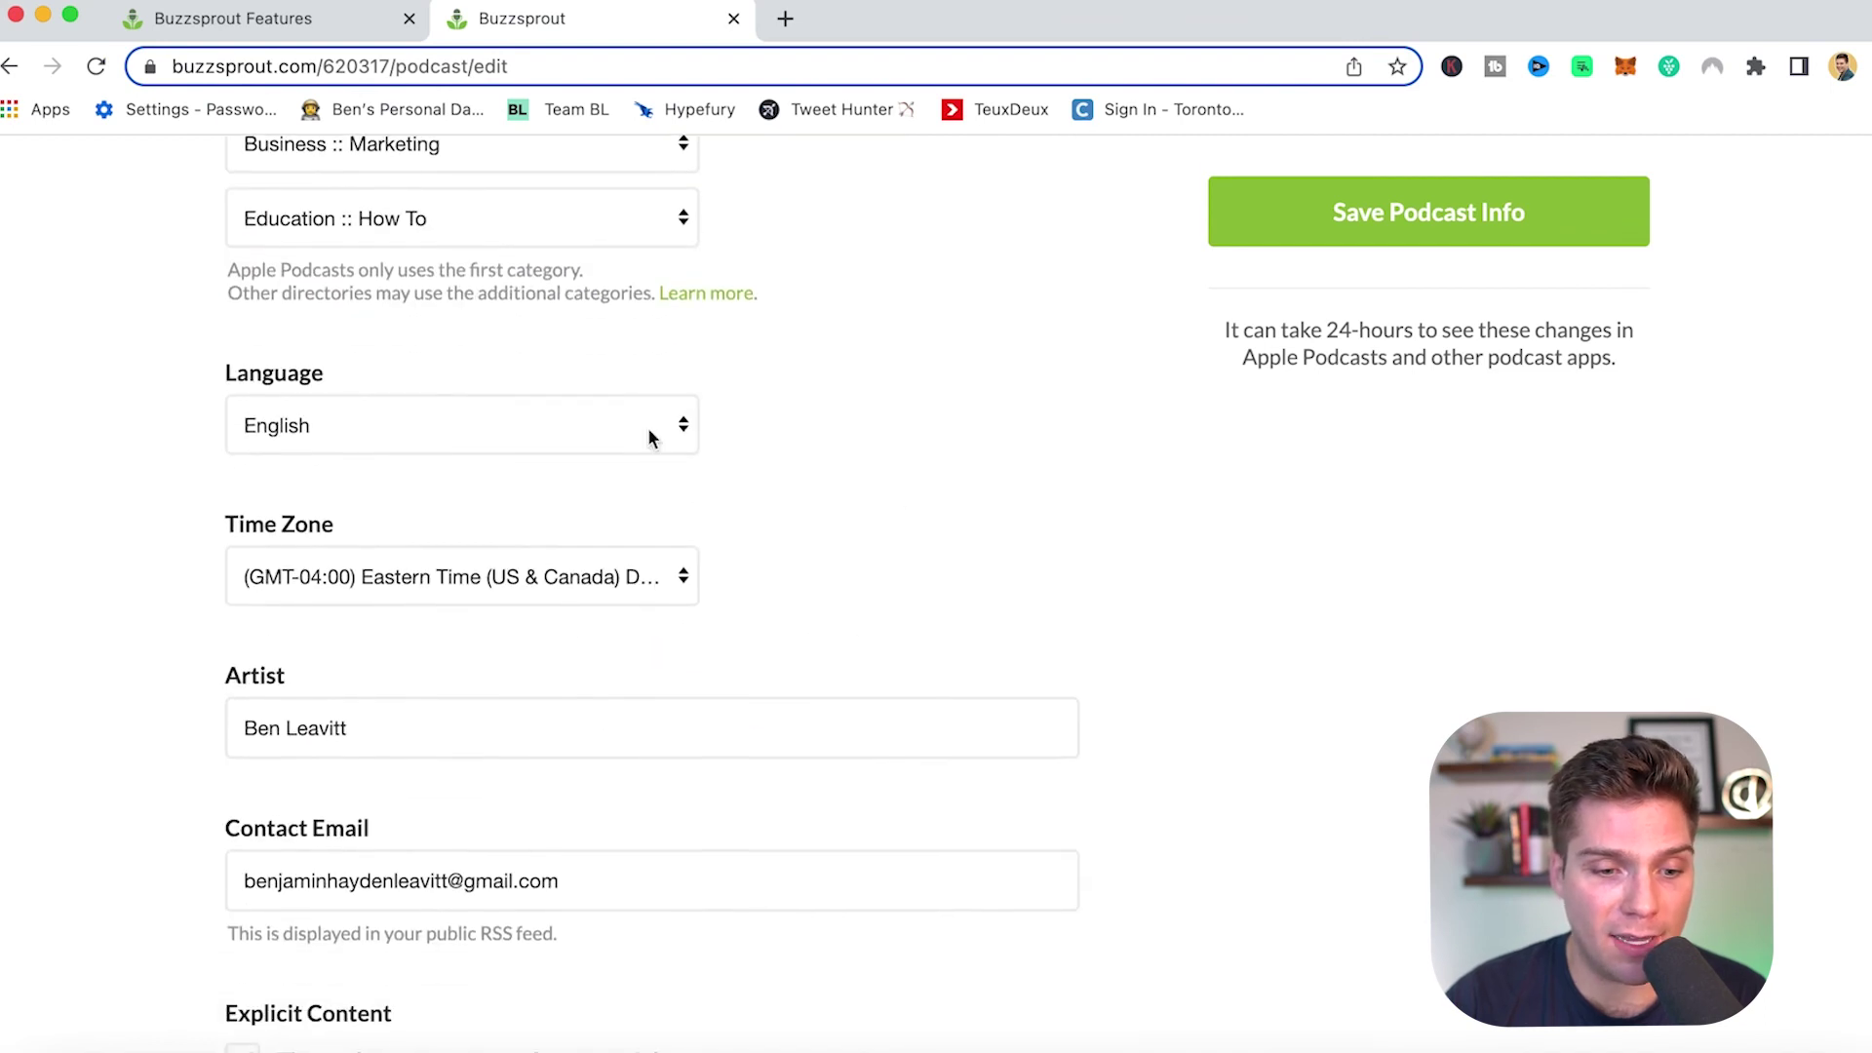
{"action": "scroll", "coordinate": [1125, 622], "scroll_direction": "down", "scroll_amount": 4}
{"action": "scroll", "coordinate": [1216, 683], "scroll_direction": "up", "scroll_amount": 20}
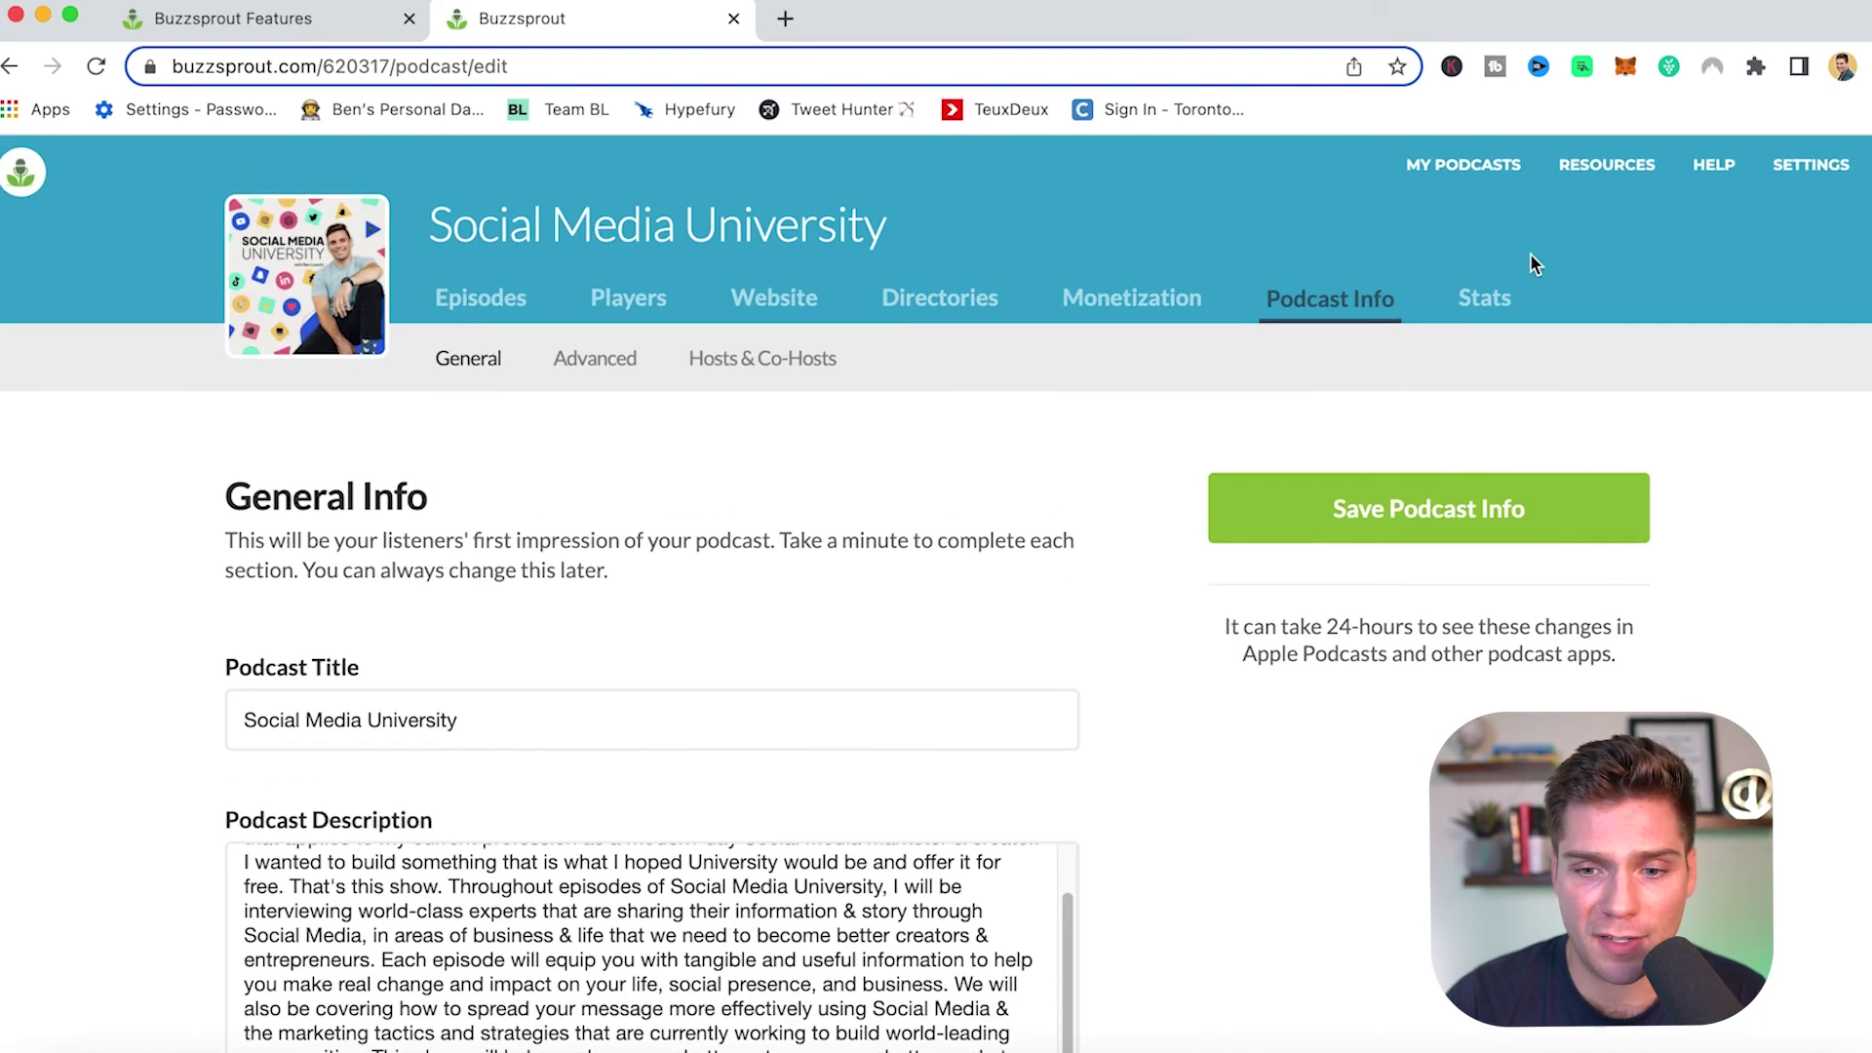
Switch the Stats download range from Last 7 and Last 30 Days to Last 90 Days, showing 1,548 downloads.
{"action": "left_click", "coordinate": [1498, 299]}
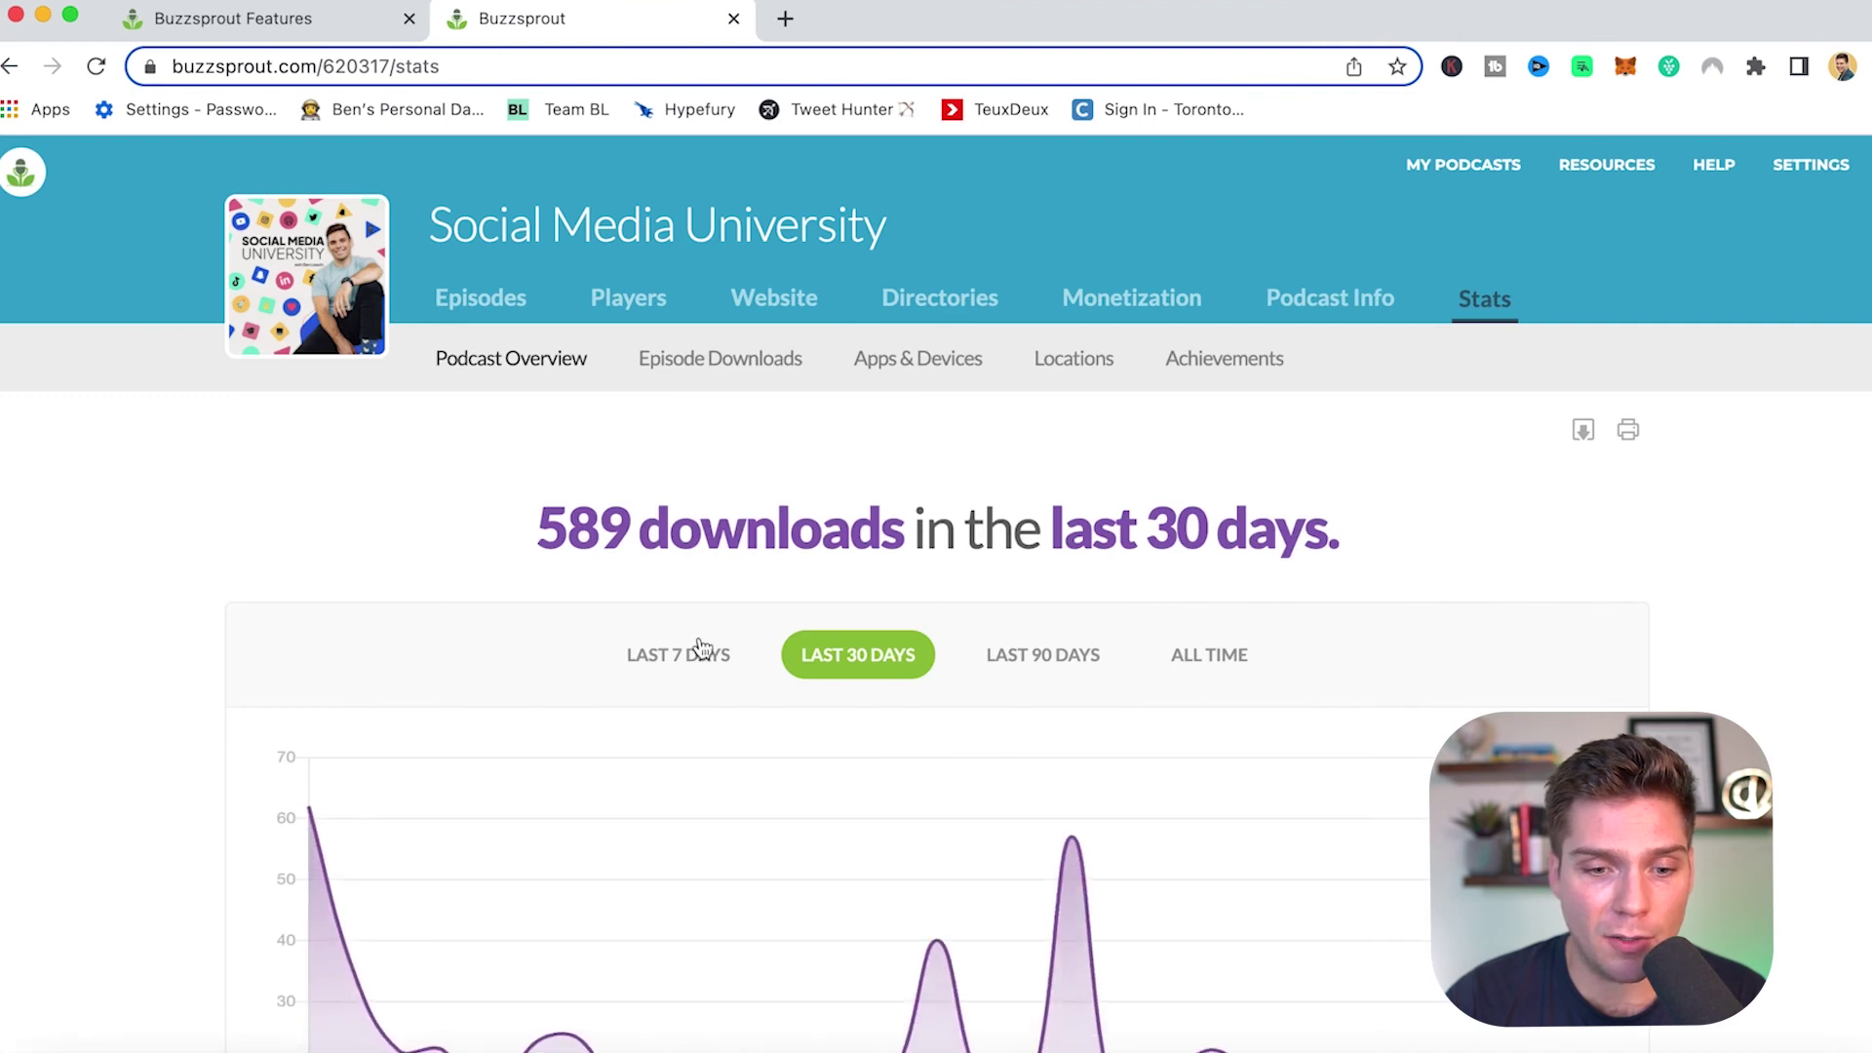
{"action": "left_click", "coordinate": [659, 668]}
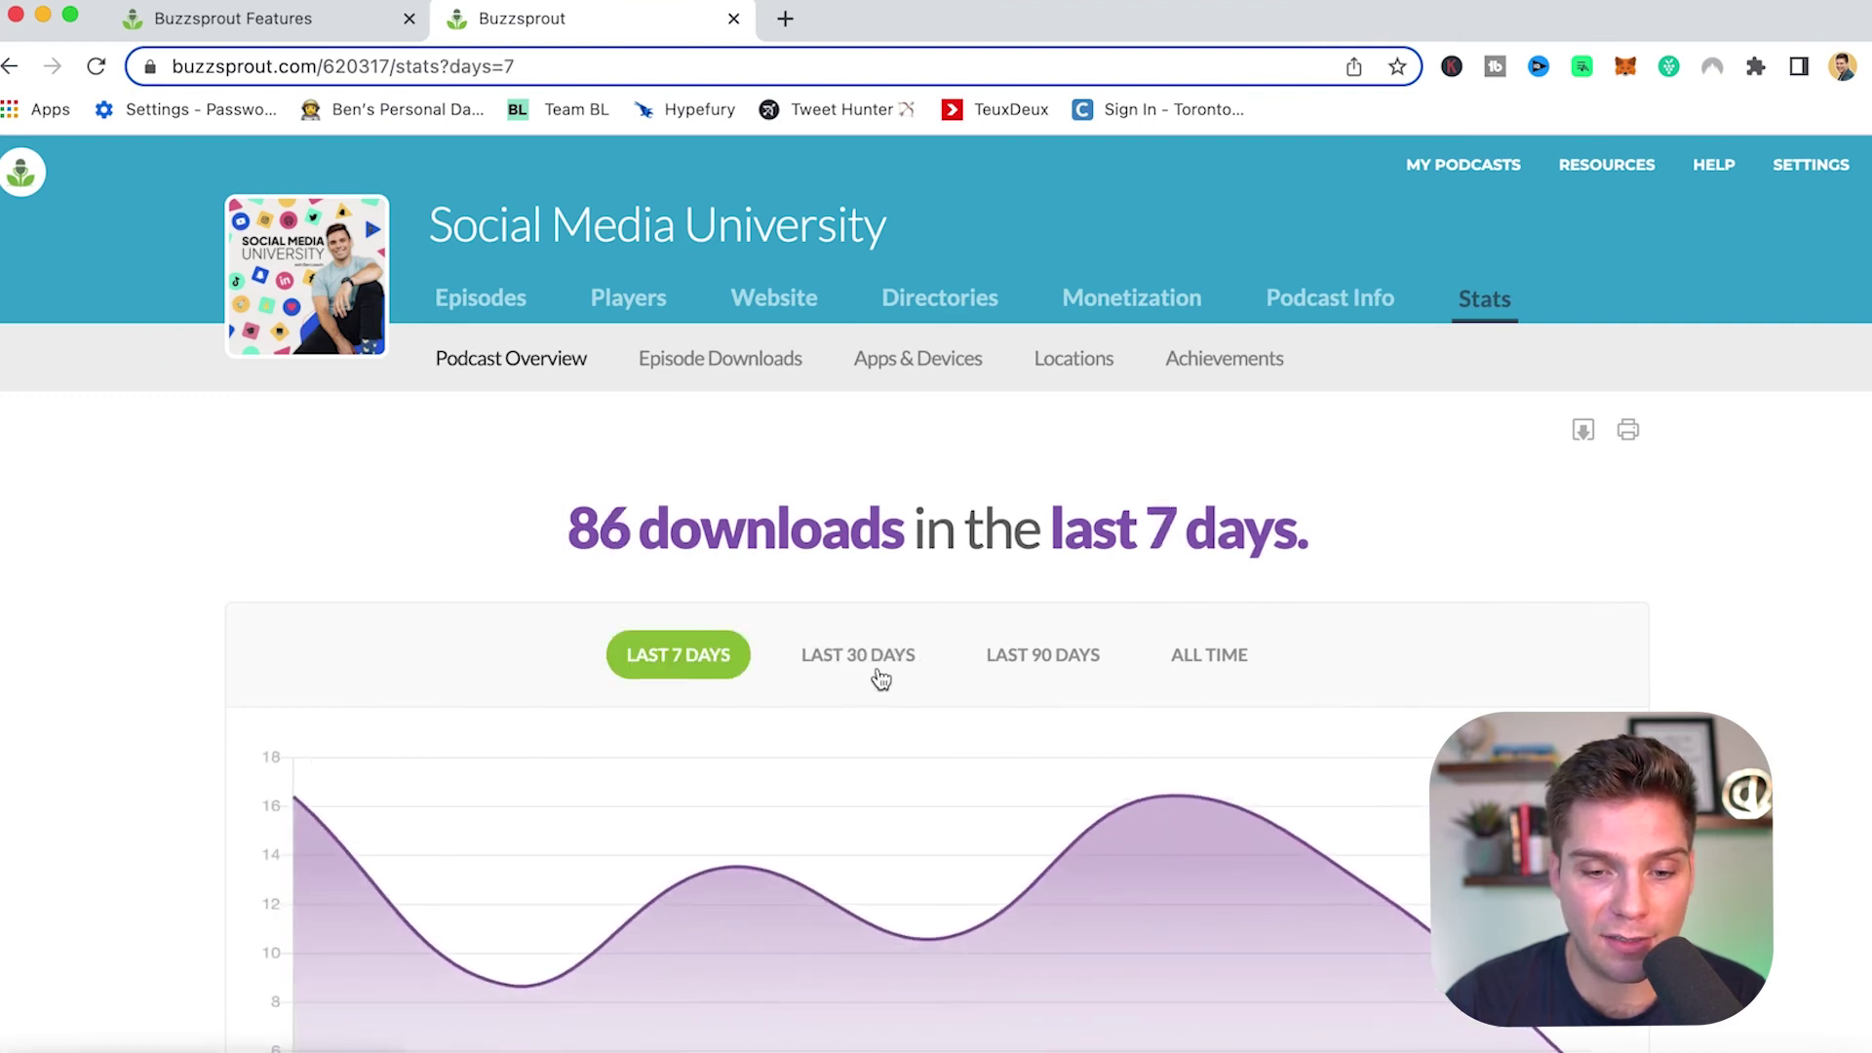
{"action": "left_click", "coordinate": [877, 670]}
{"action": "left_click", "coordinate": [1019, 659]}
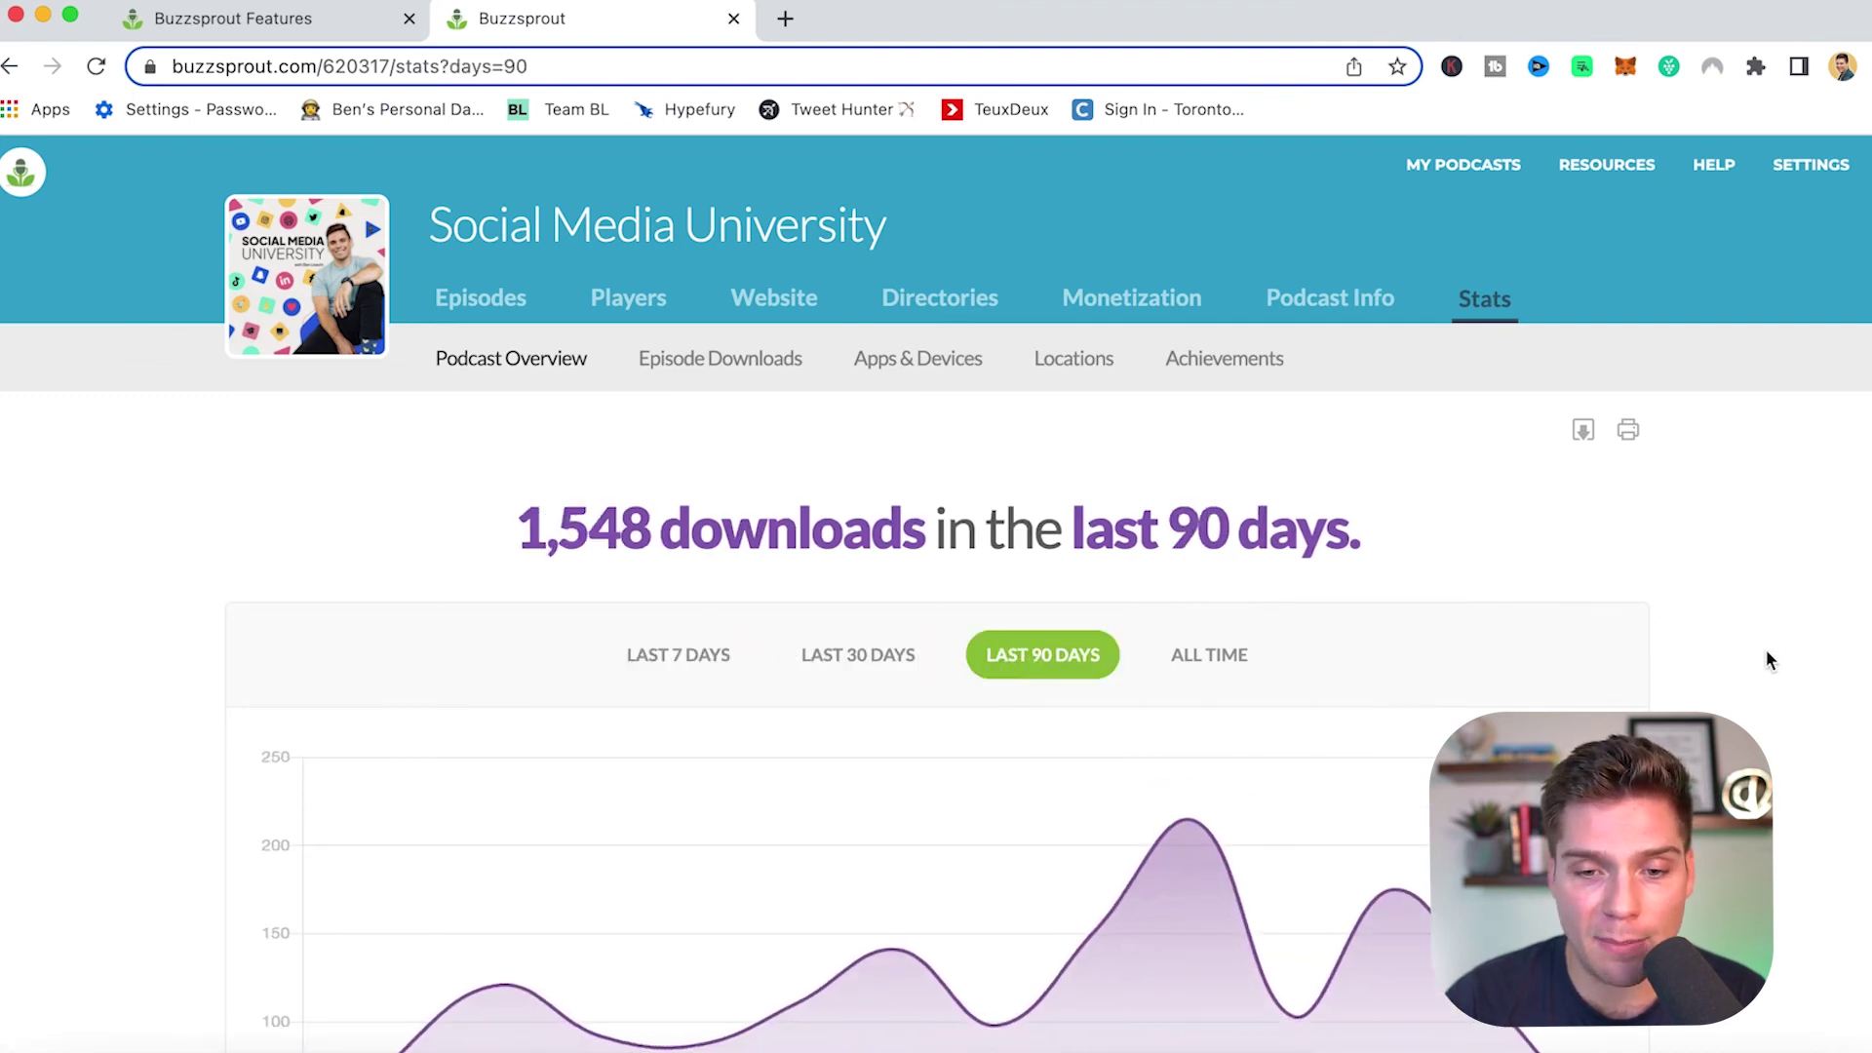
Look through Top Episodes, Top Apps and the Podcast Predictor's 872-download forecast.
{"action": "scroll", "coordinate": [1765, 648], "scroll_direction": "down", "scroll_amount": 4}
{"action": "scroll", "coordinate": [1767, 659], "scroll_direction": "down", "scroll_amount": 7}
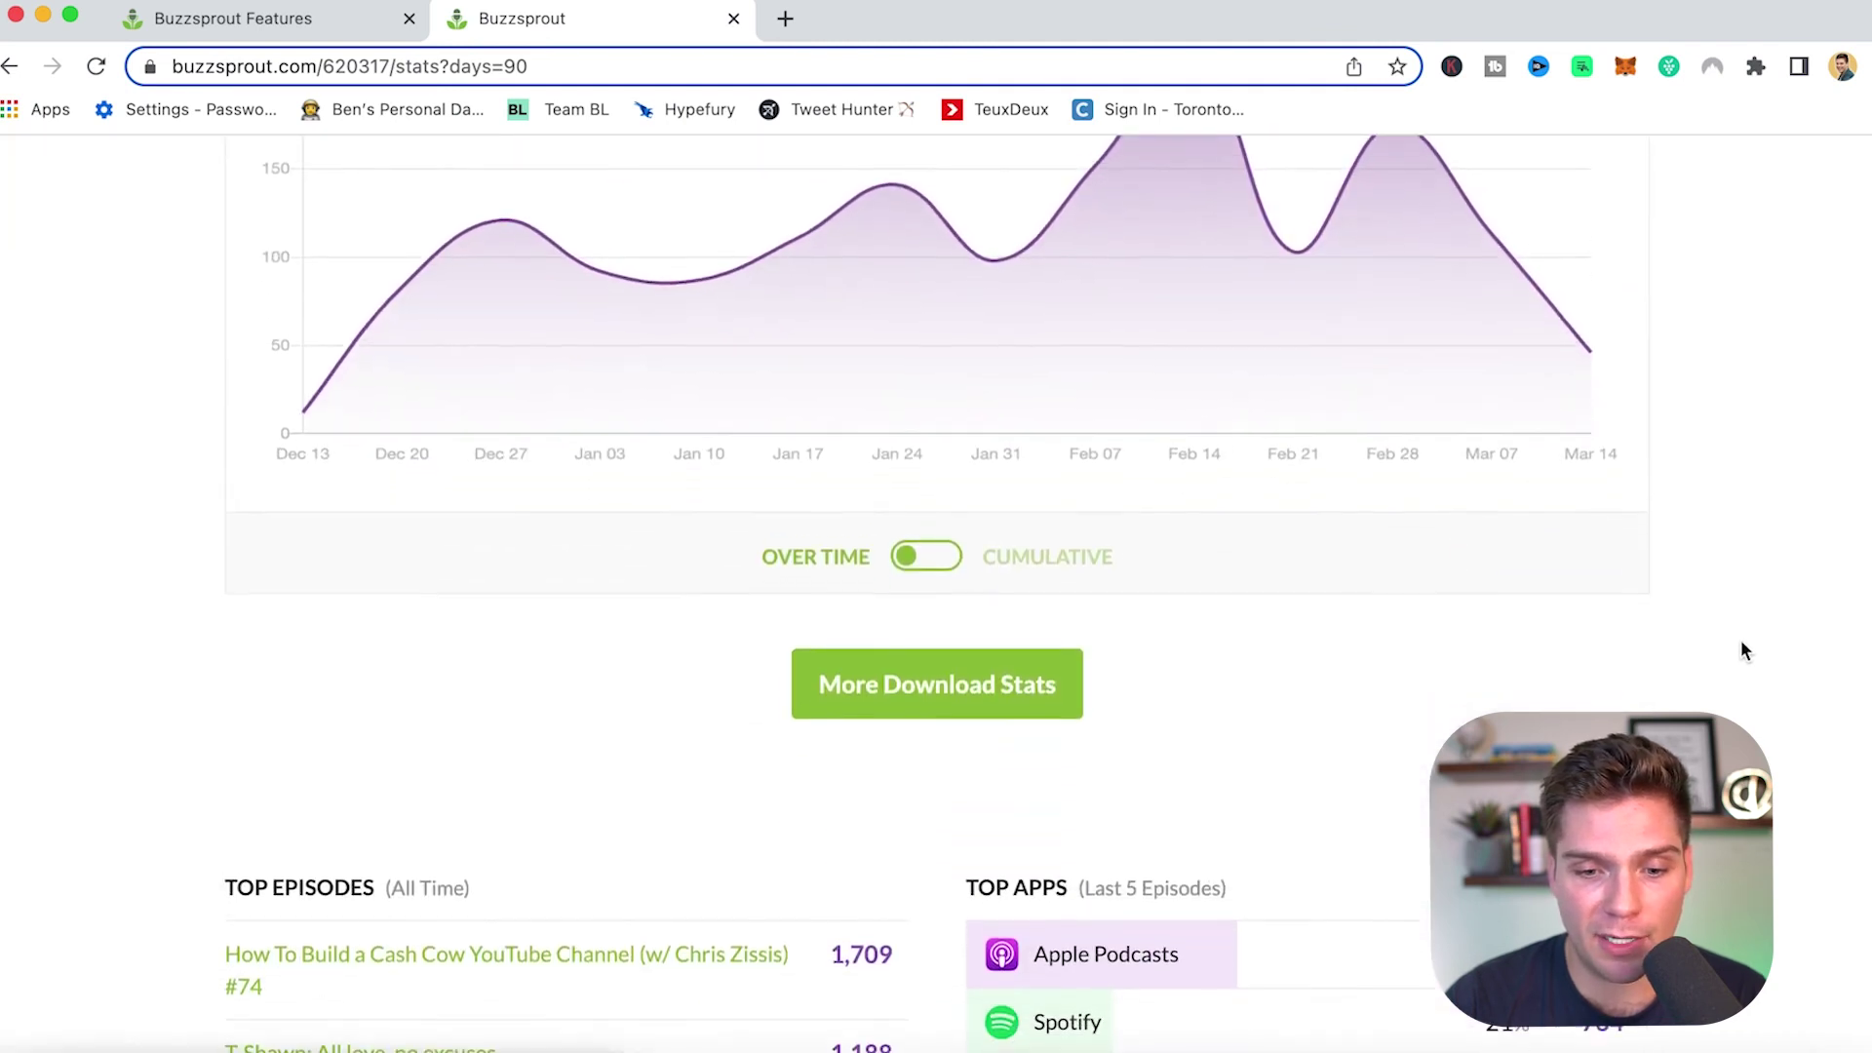
{"action": "scroll", "coordinate": [1740, 643], "scroll_direction": "down", "scroll_amount": 3}
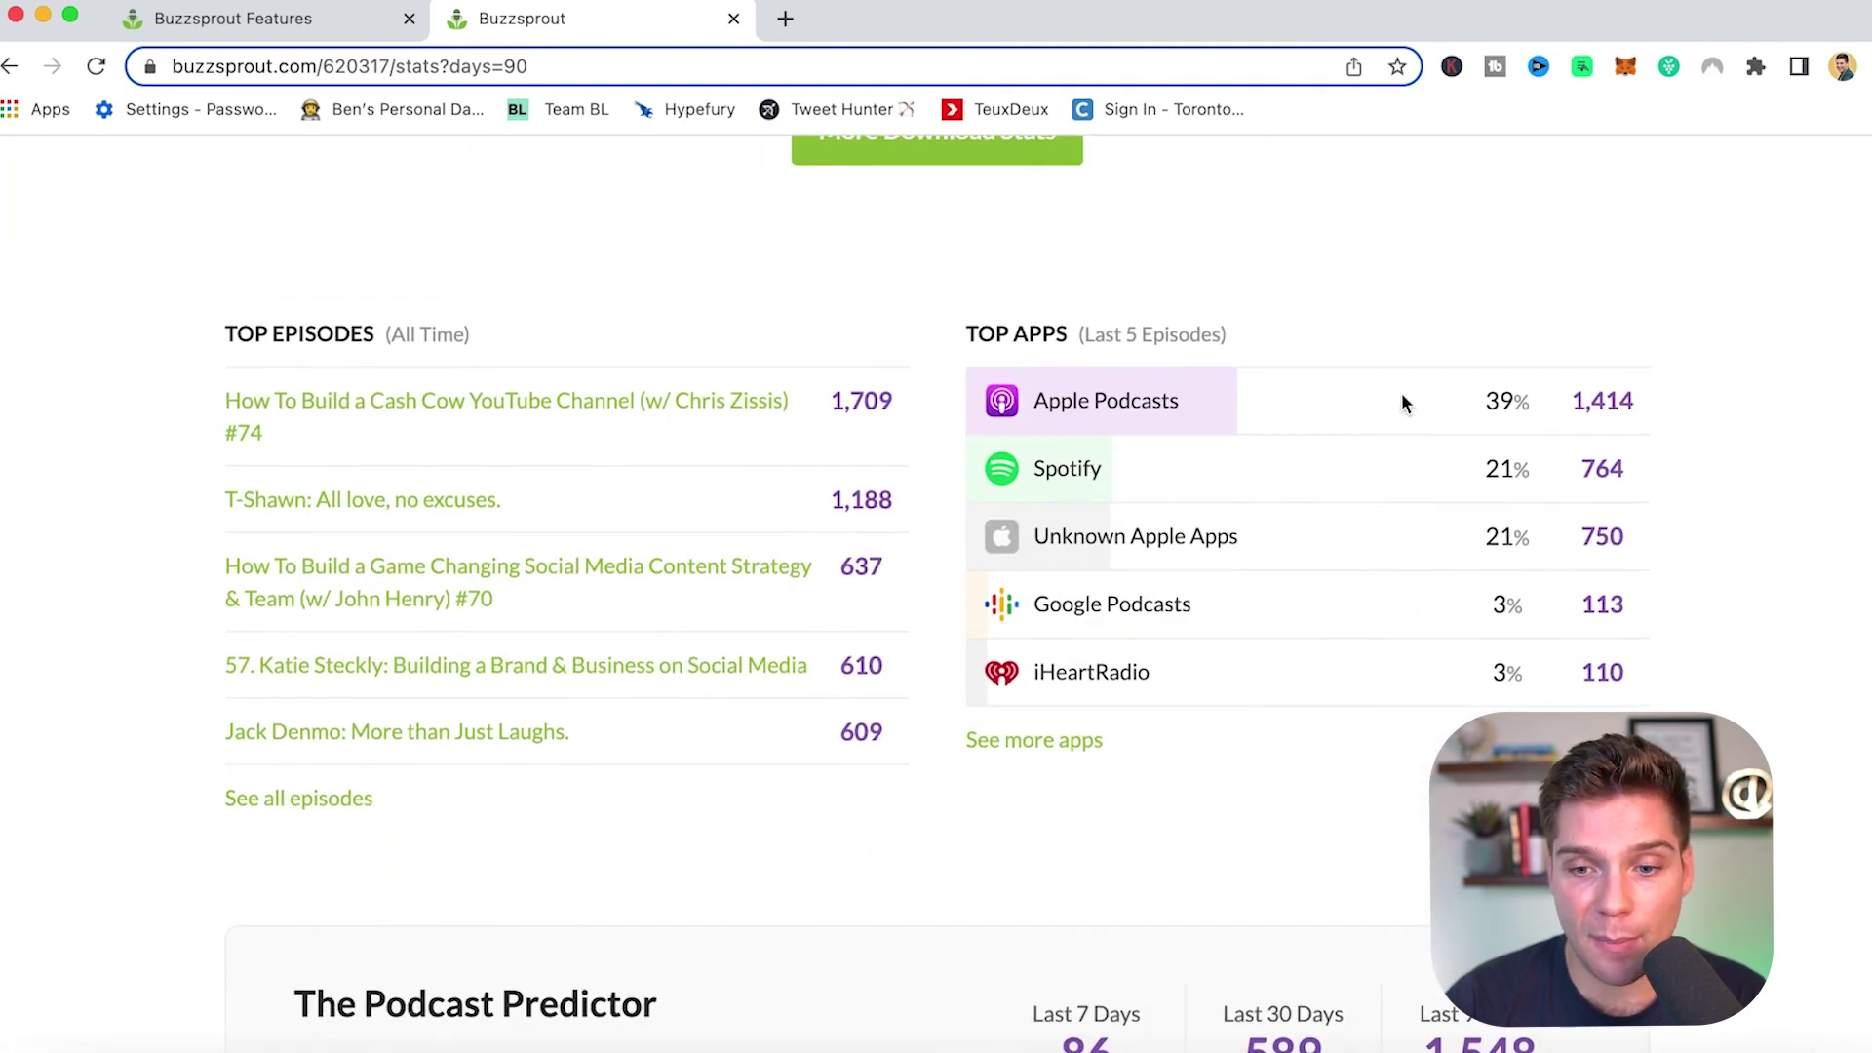
{"action": "scroll", "coordinate": [487, 458], "scroll_direction": "down", "scroll_amount": 4}
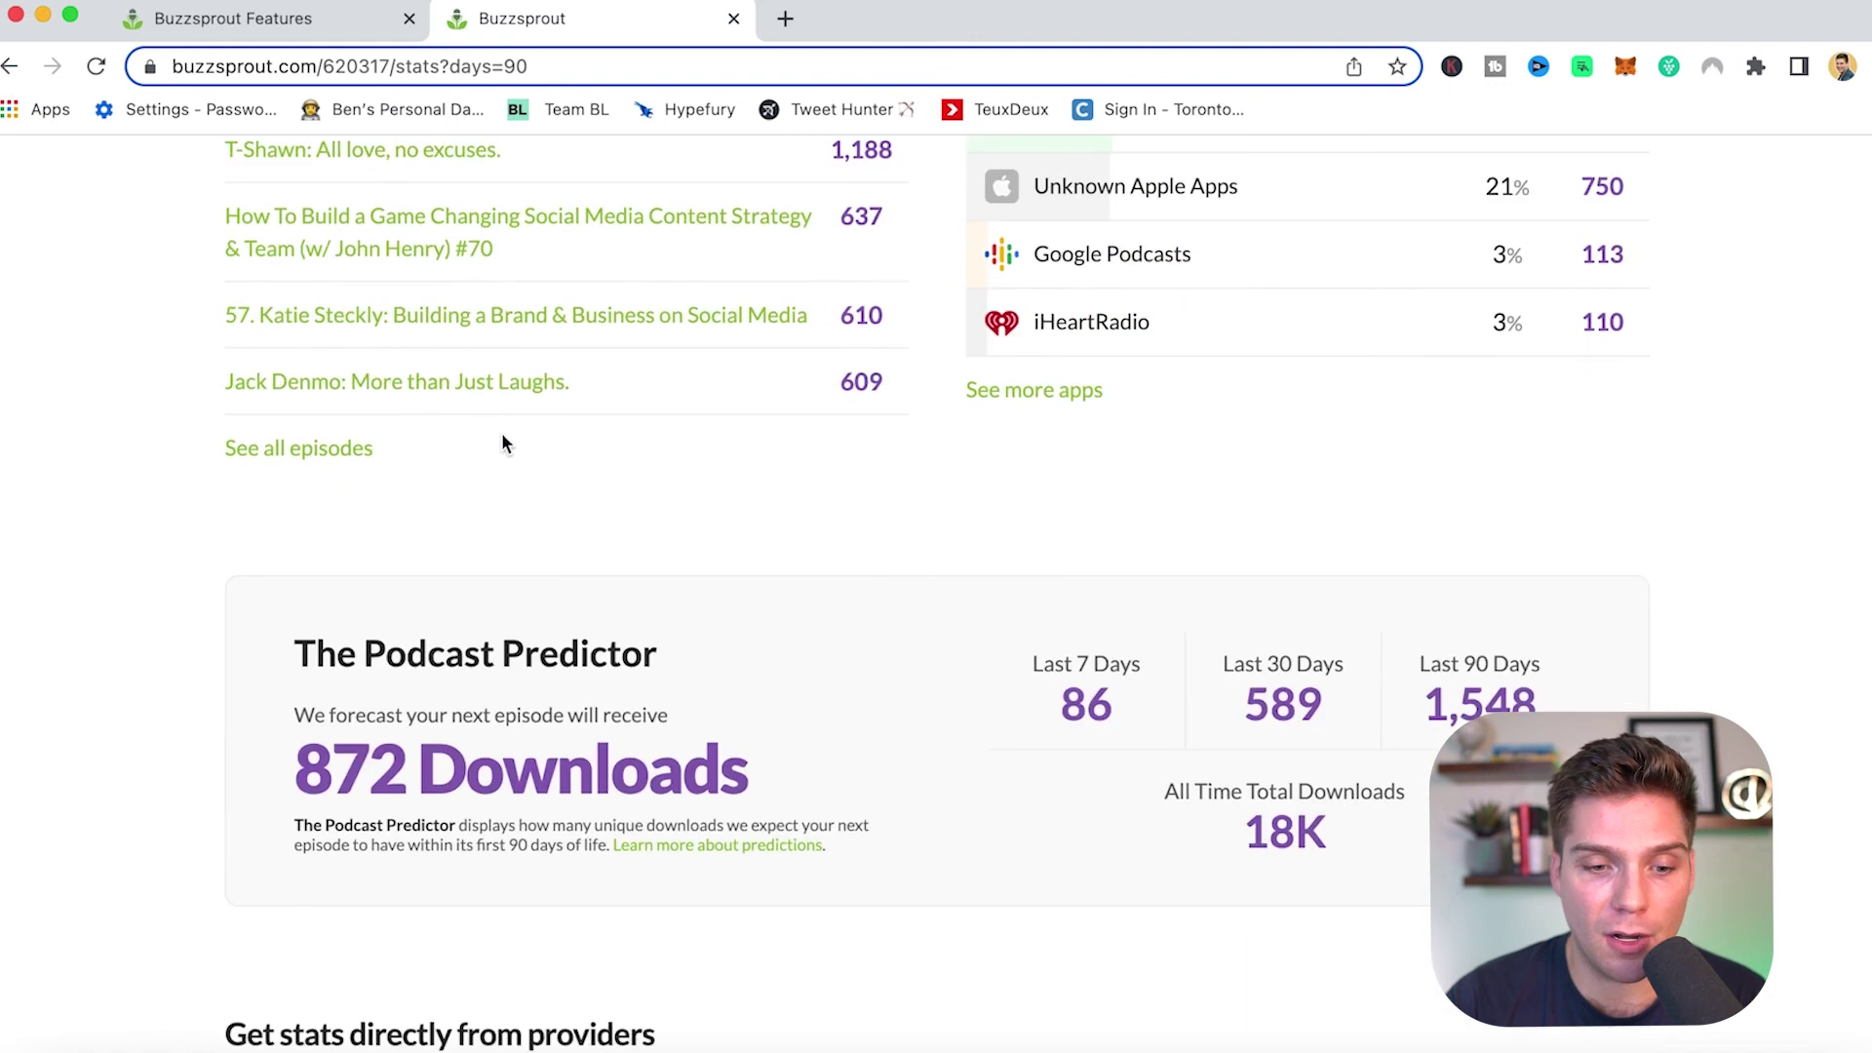
{"action": "scroll", "coordinate": [205, 468], "scroll_direction": "down", "scroll_amount": 5}
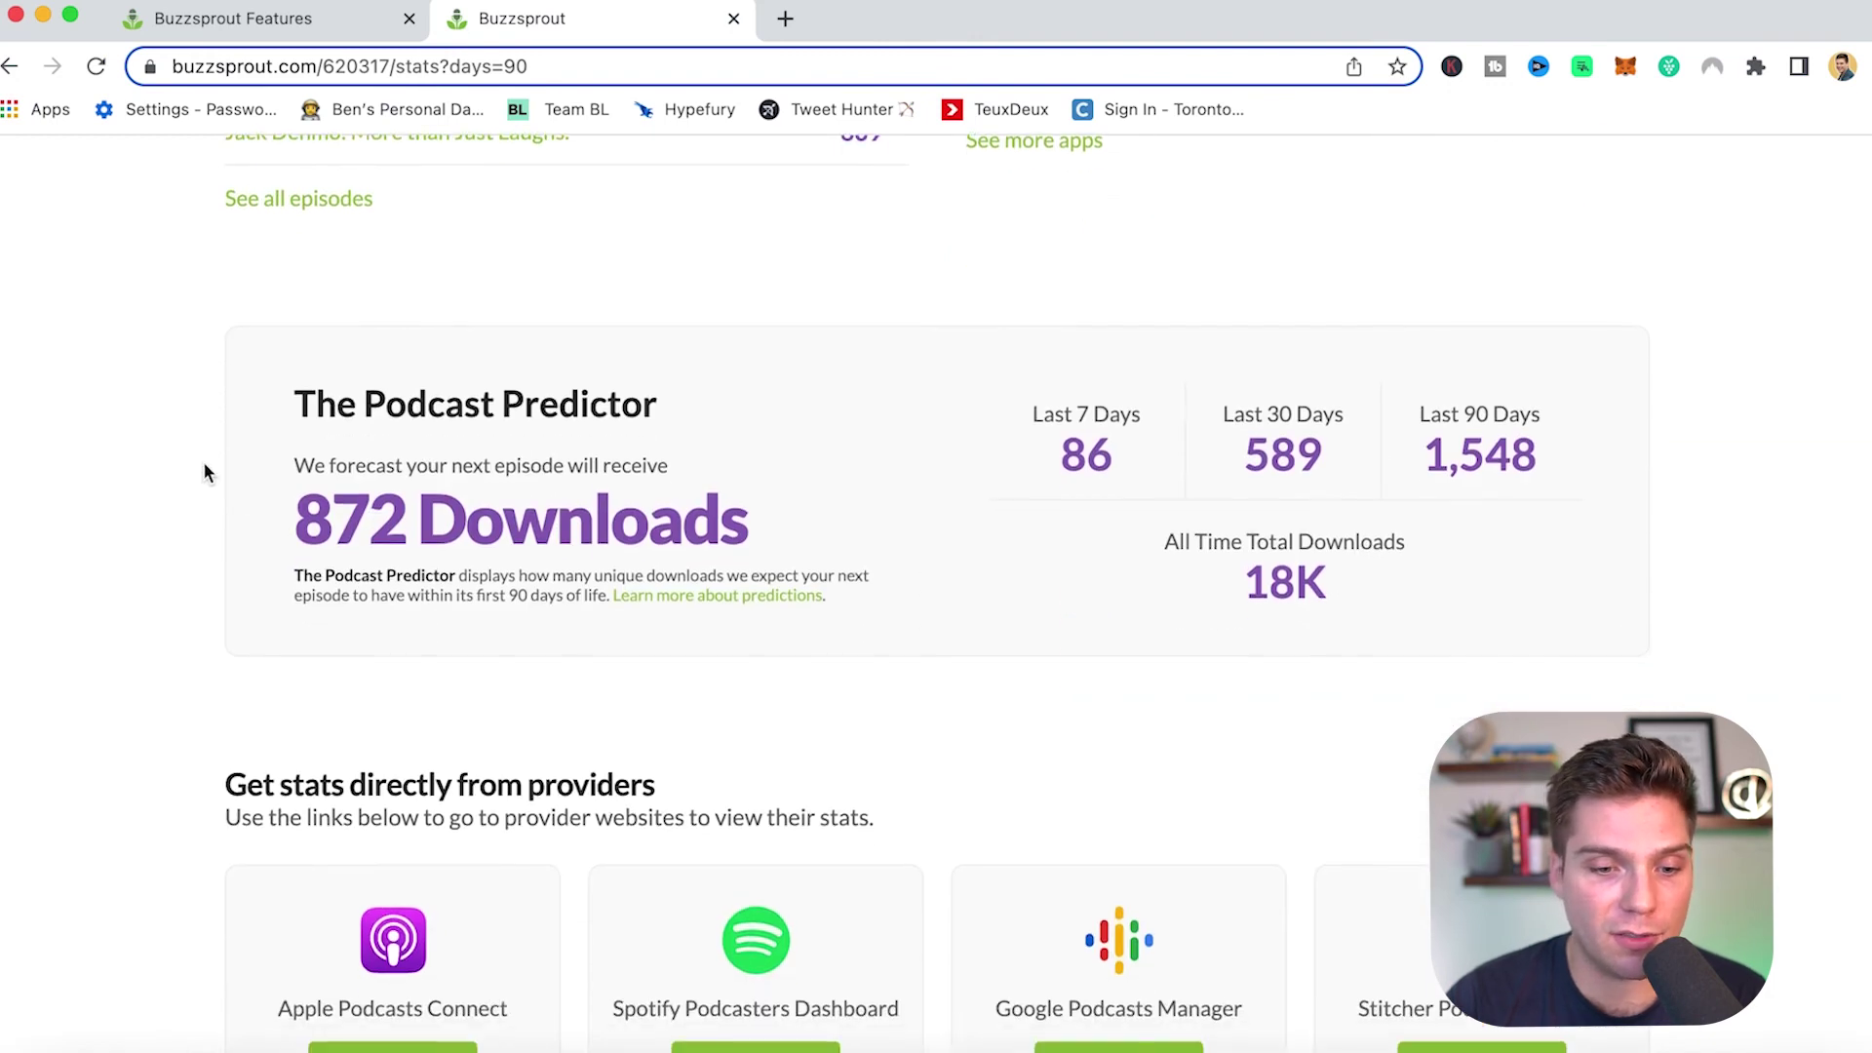
{"action": "scroll", "coordinate": [201, 462], "scroll_direction": "up", "scroll_amount": 15}
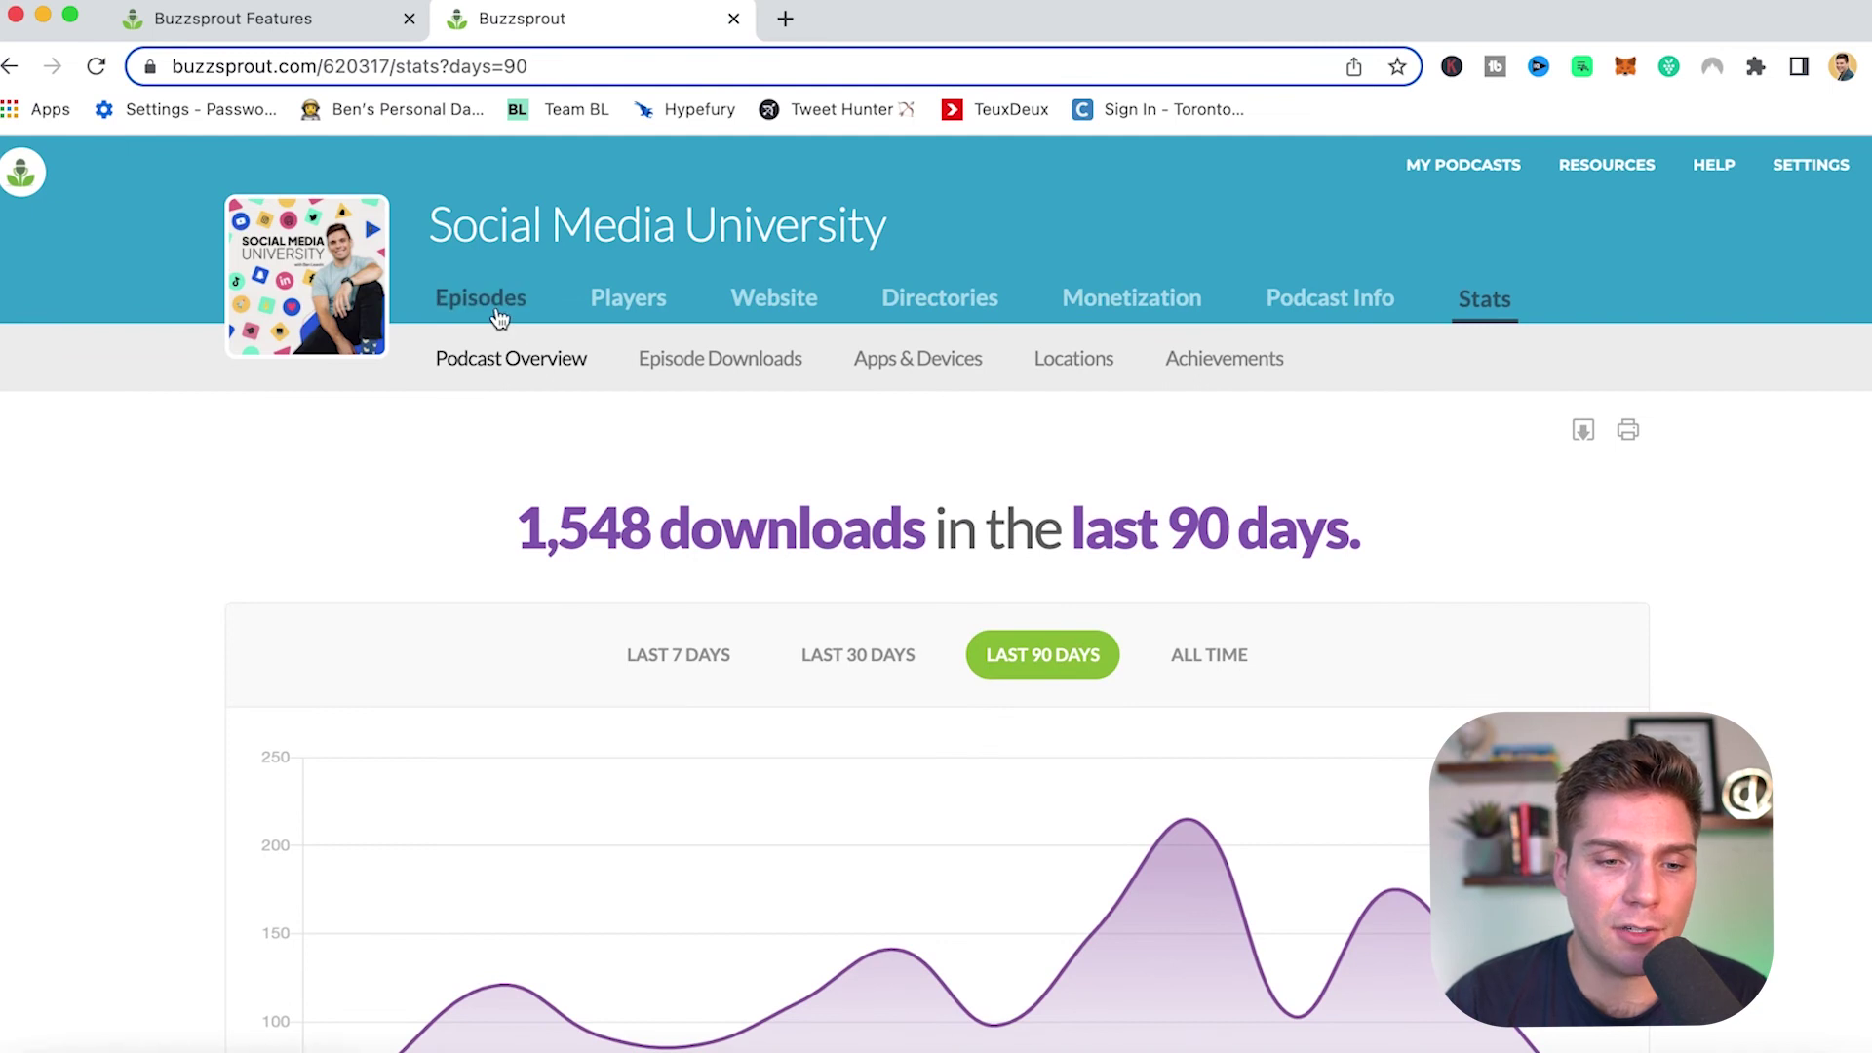
Go to the Episodes list and back out of Upload a New Episode without uploading.
{"action": "left_click", "coordinate": [499, 318]}
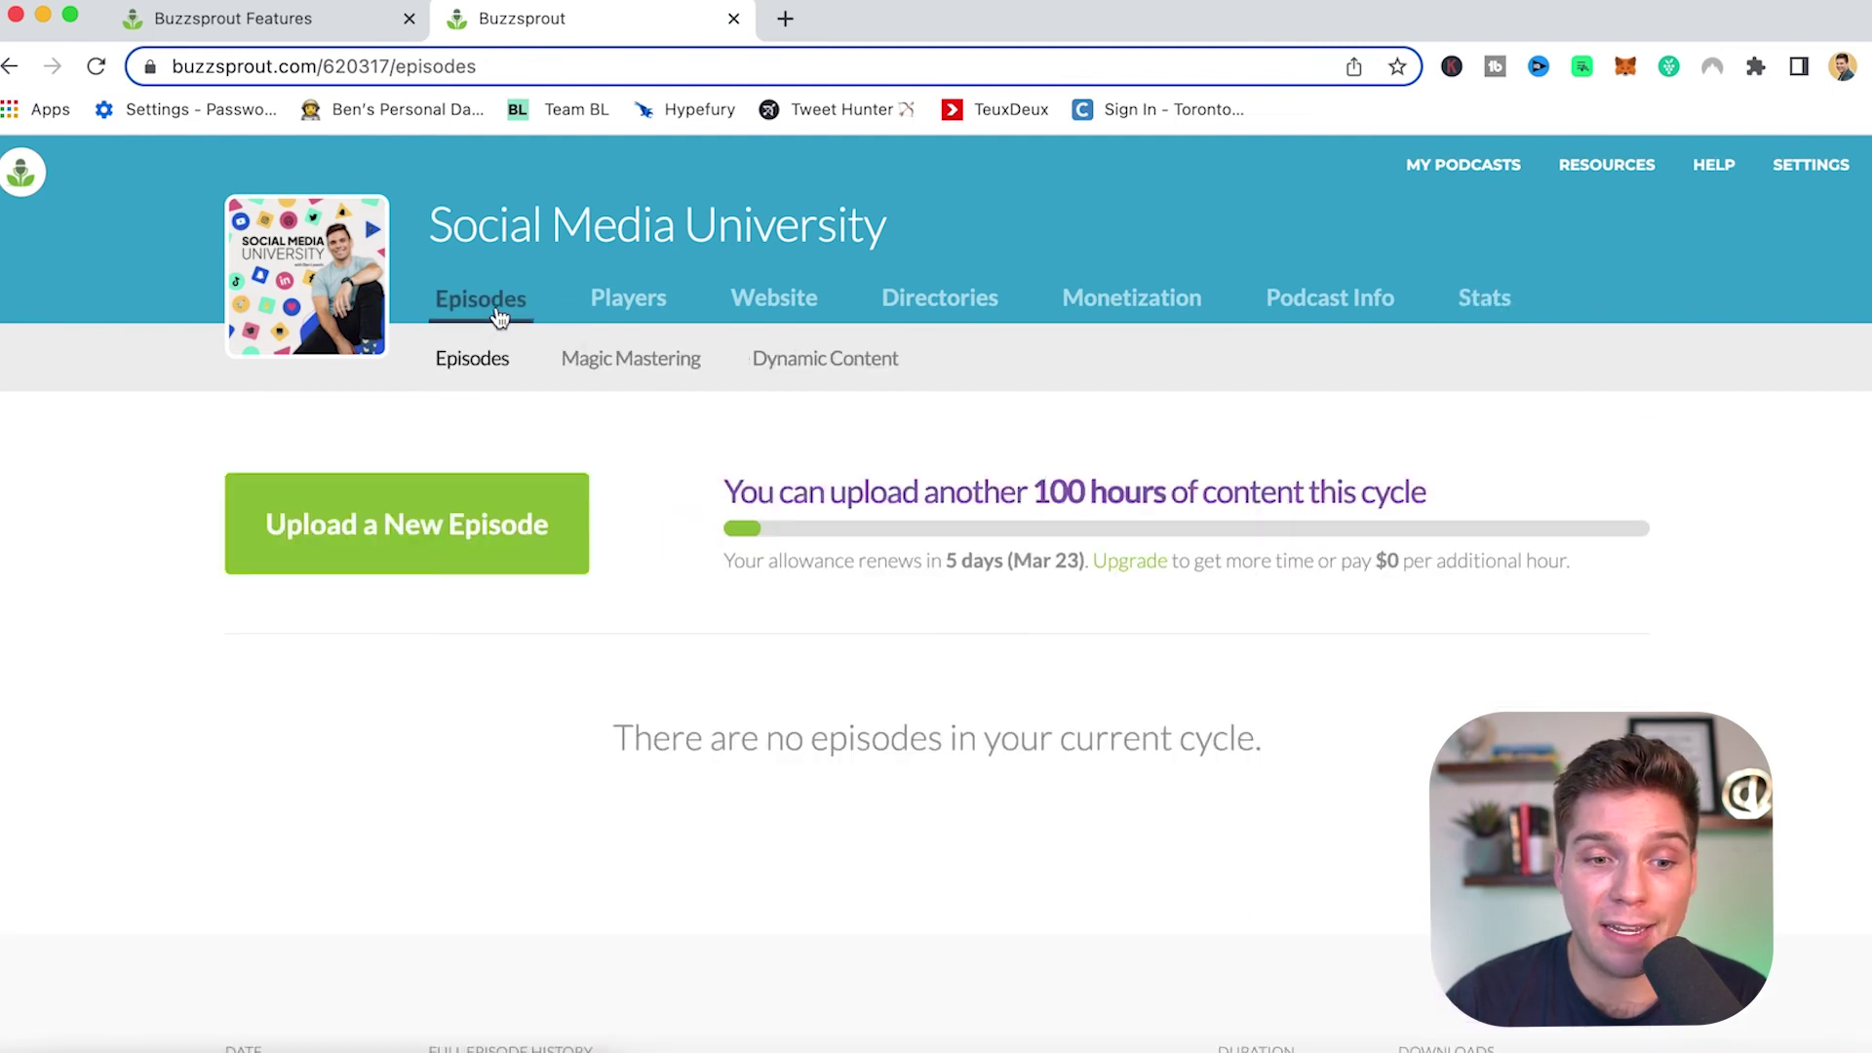
{"action": "left_click", "coordinate": [395, 524]}
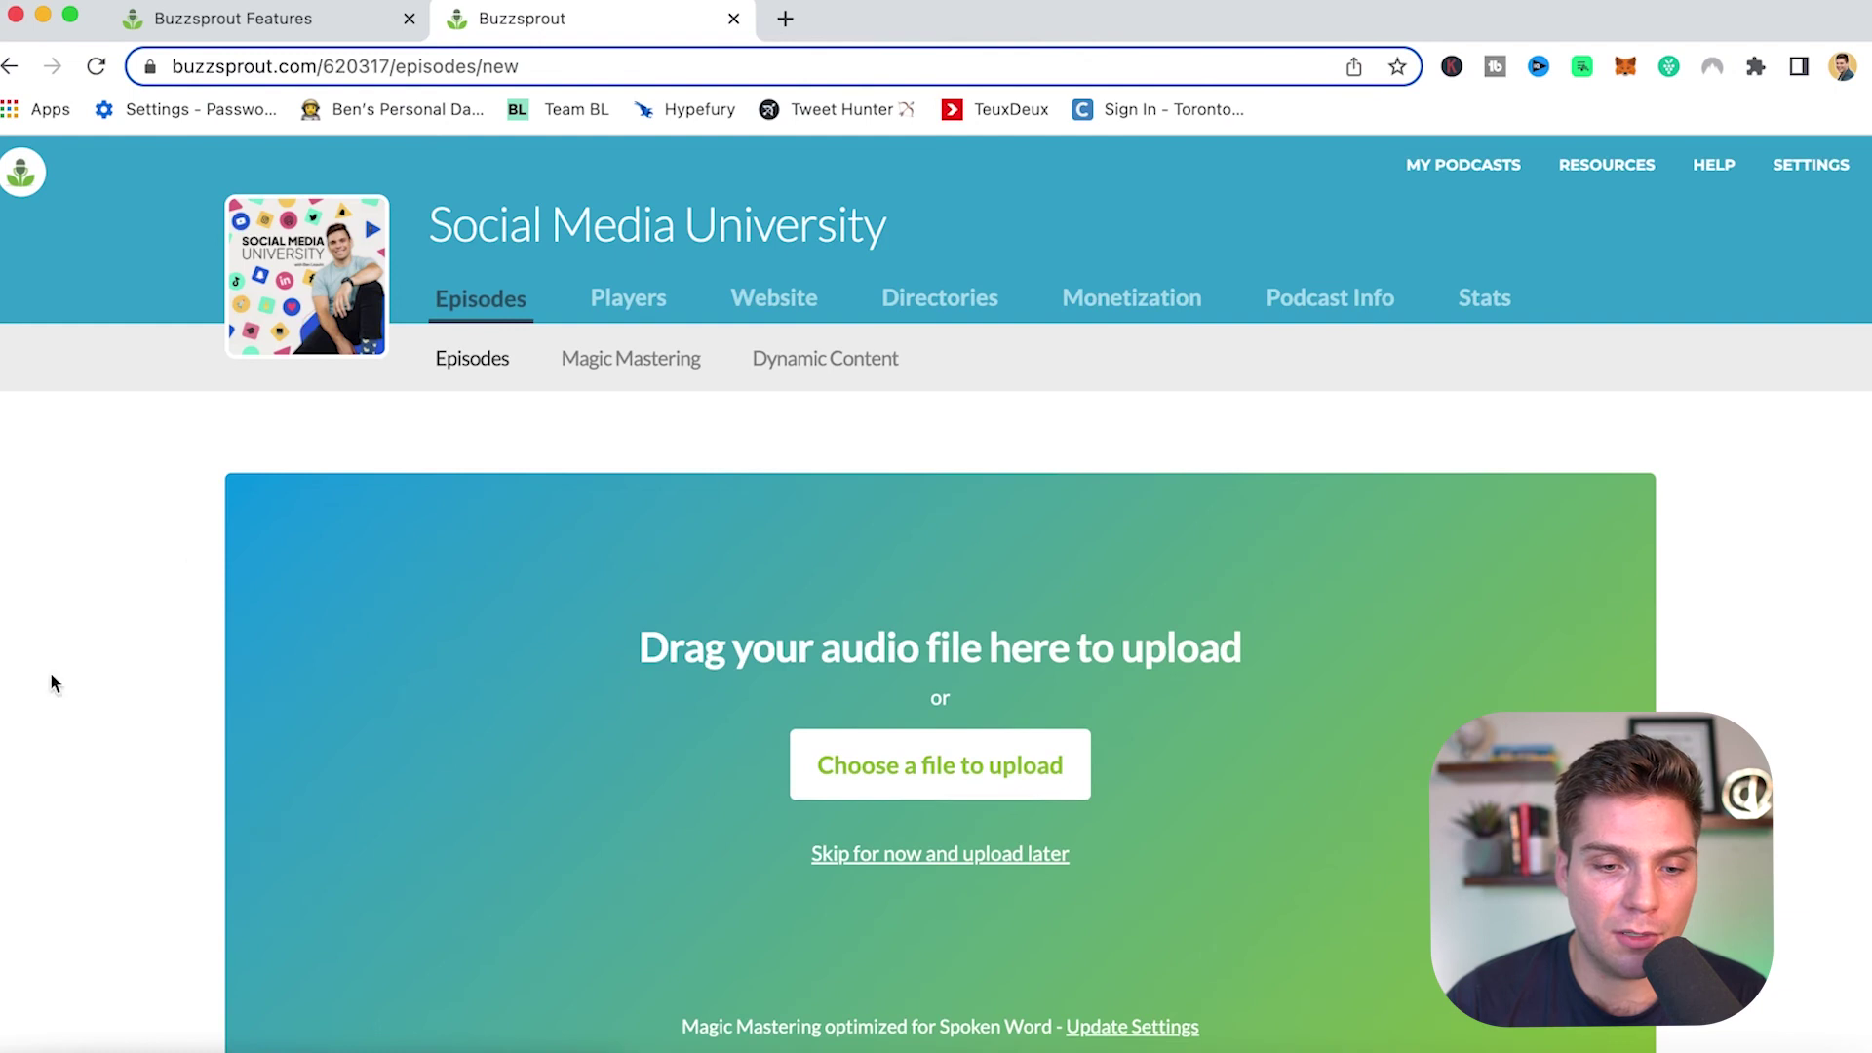
{"action": "left_click", "coordinate": [9, 66]}
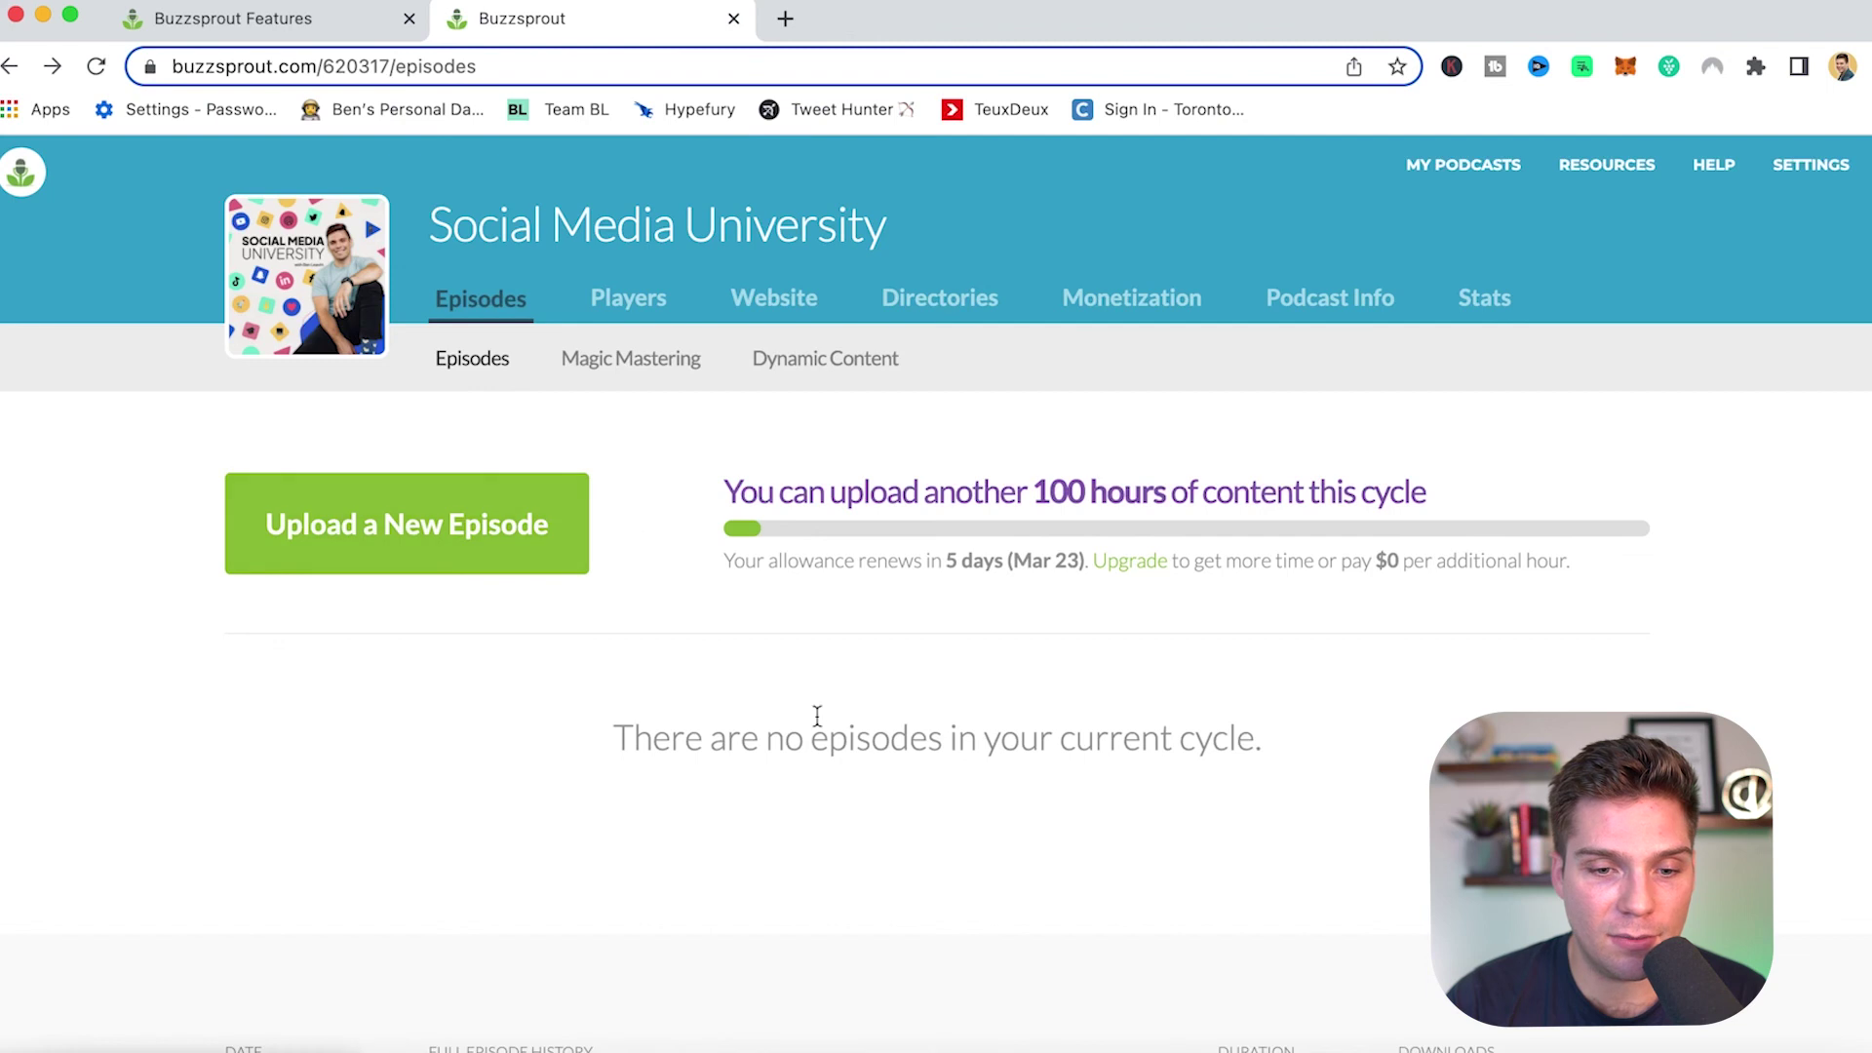
Open episode #74 on the Cash Cow YouTube Channel and read its description, links and tags.
{"action": "scroll", "coordinate": [815, 719], "scroll_direction": "down", "scroll_amount": 8}
{"action": "left_click", "coordinate": [550, 398]}
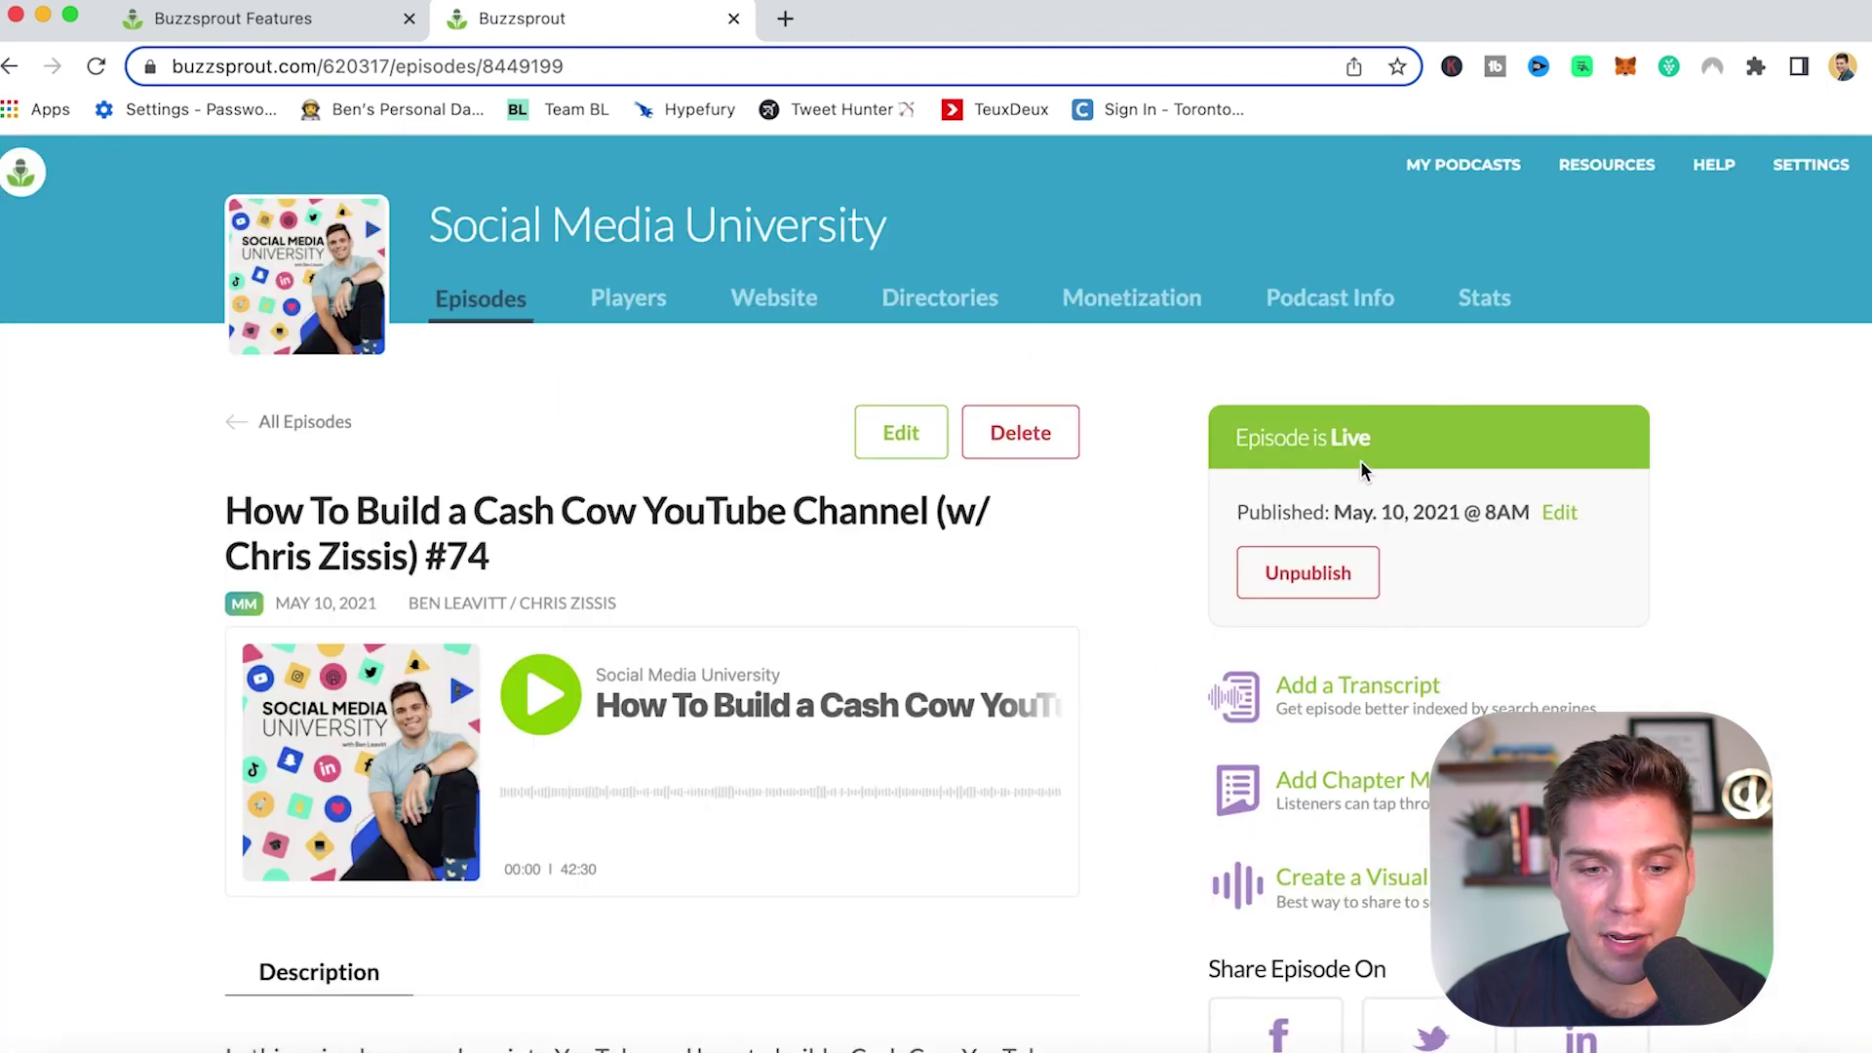
{"action": "scroll", "coordinate": [552, 632], "scroll_direction": "down", "scroll_amount": 3}
{"action": "scroll", "coordinate": [553, 632], "scroll_direction": "down", "scroll_amount": 3}
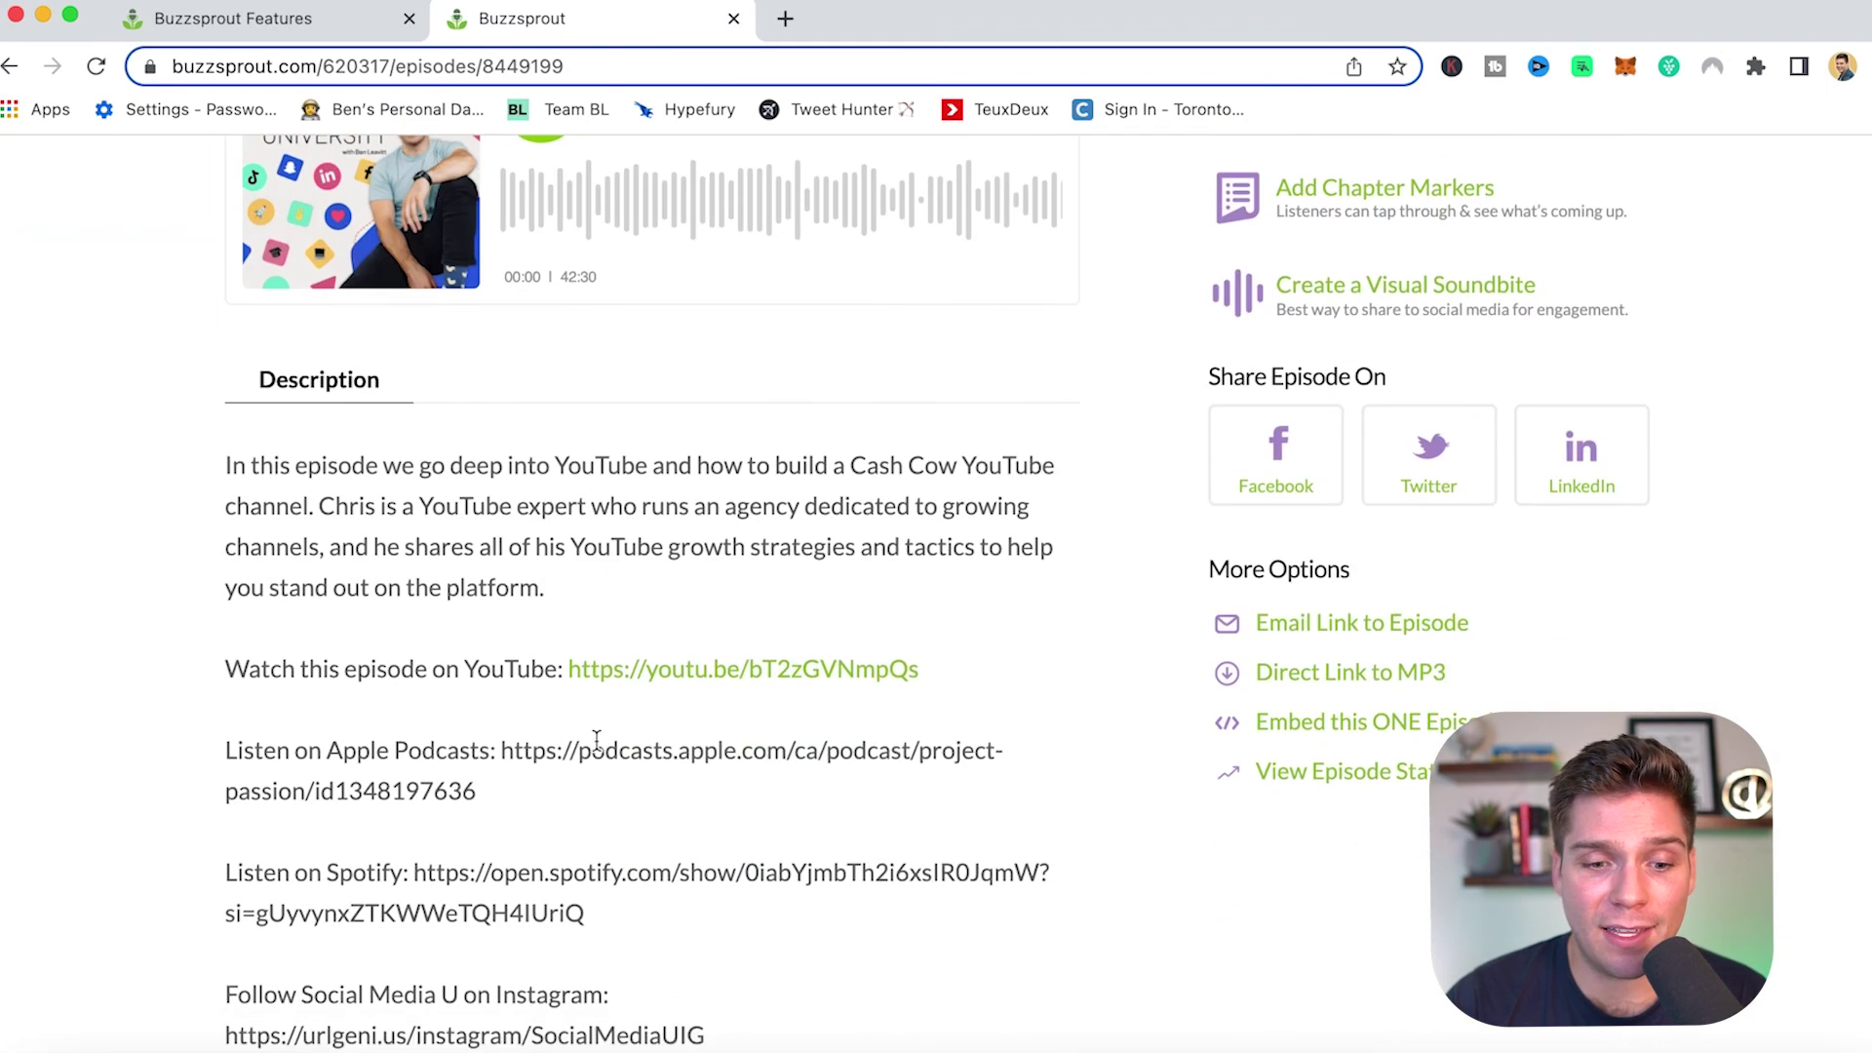
{"action": "scroll", "coordinate": [322, 406], "scroll_direction": "down", "scroll_amount": 1}
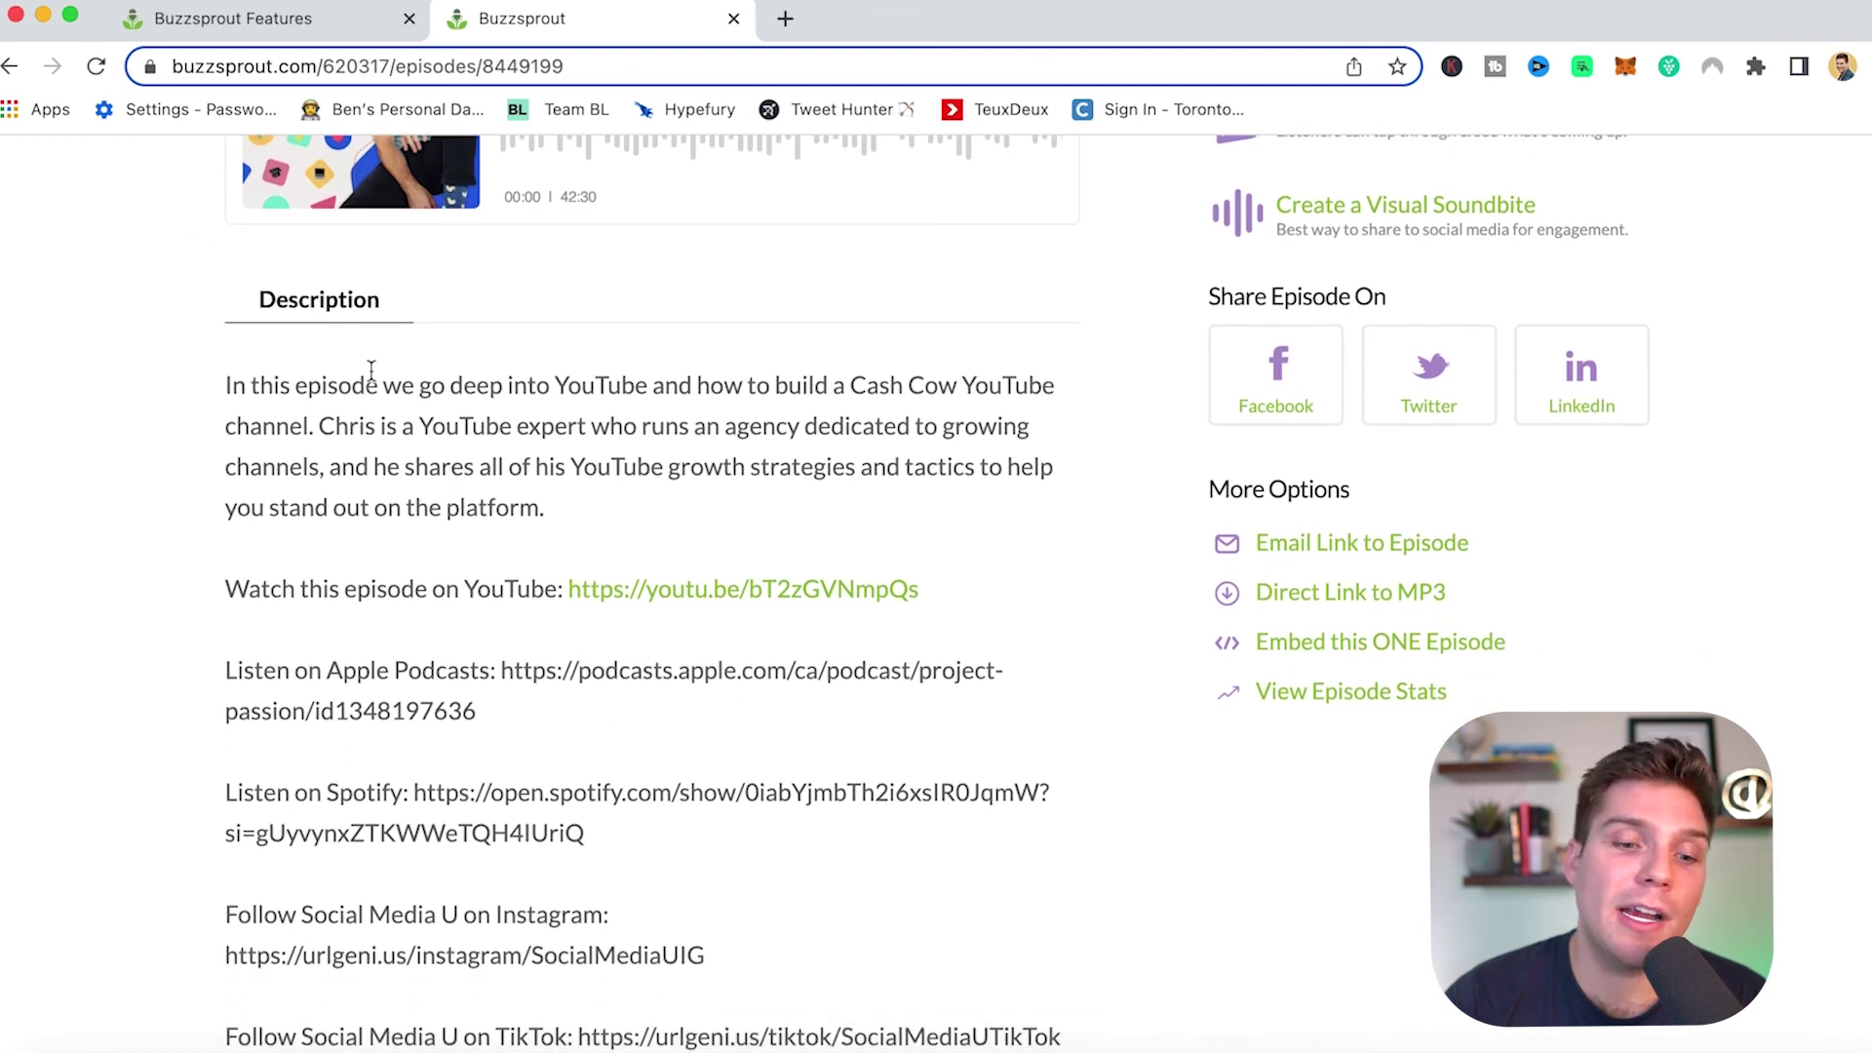
{"action": "scroll", "coordinate": [672, 583], "scroll_direction": "down", "scroll_amount": 8}
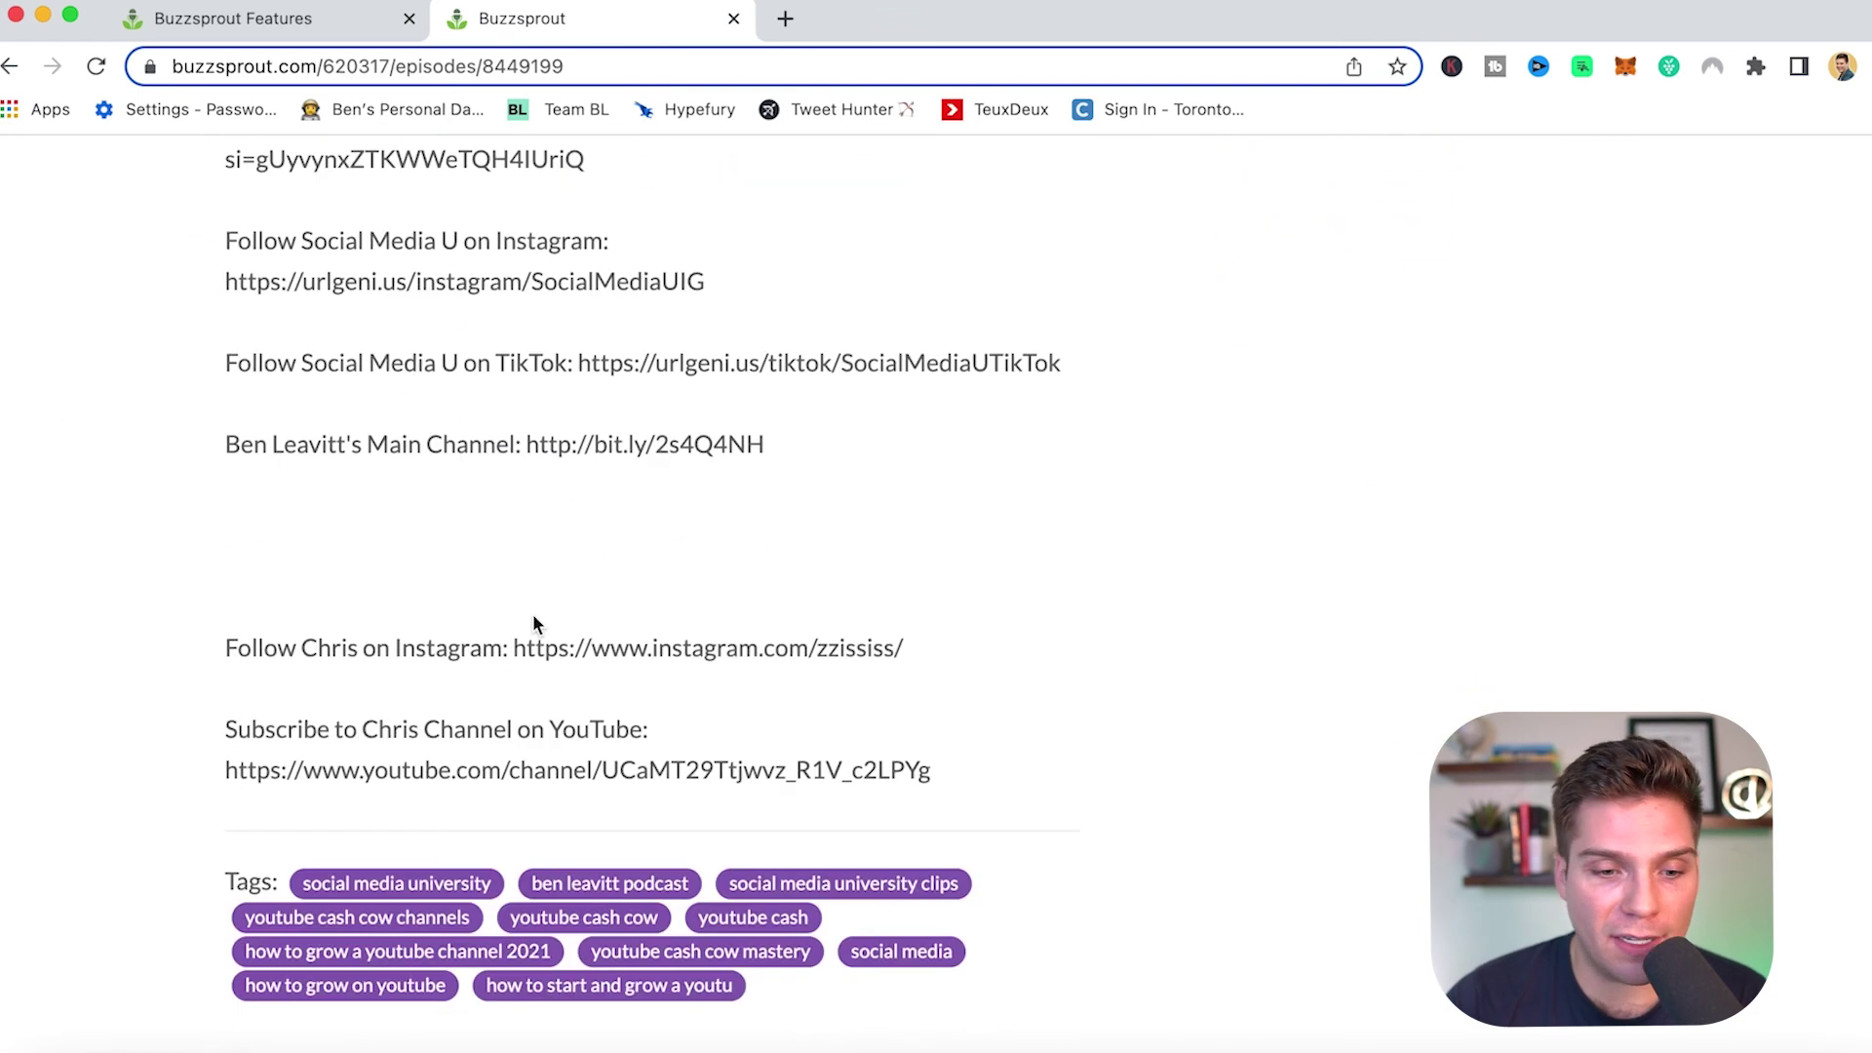